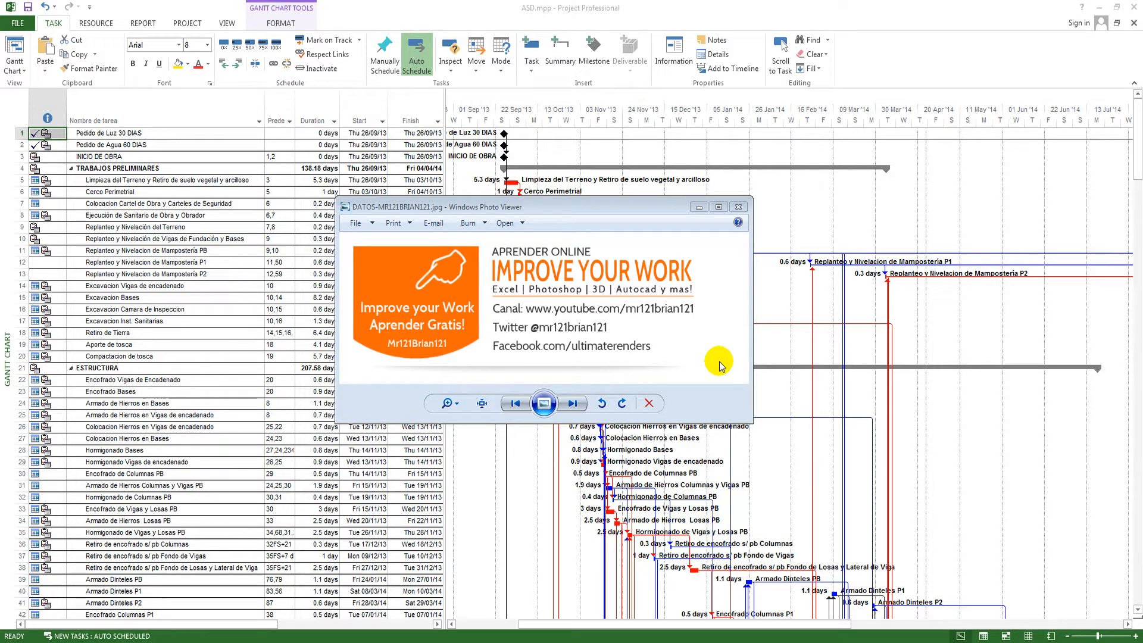
- Minimize the photo viewer, look over the ASD.mpp Gantt chart, and switch to the blank Project1 file
{"action": "left_click", "coordinate": [700, 209]}
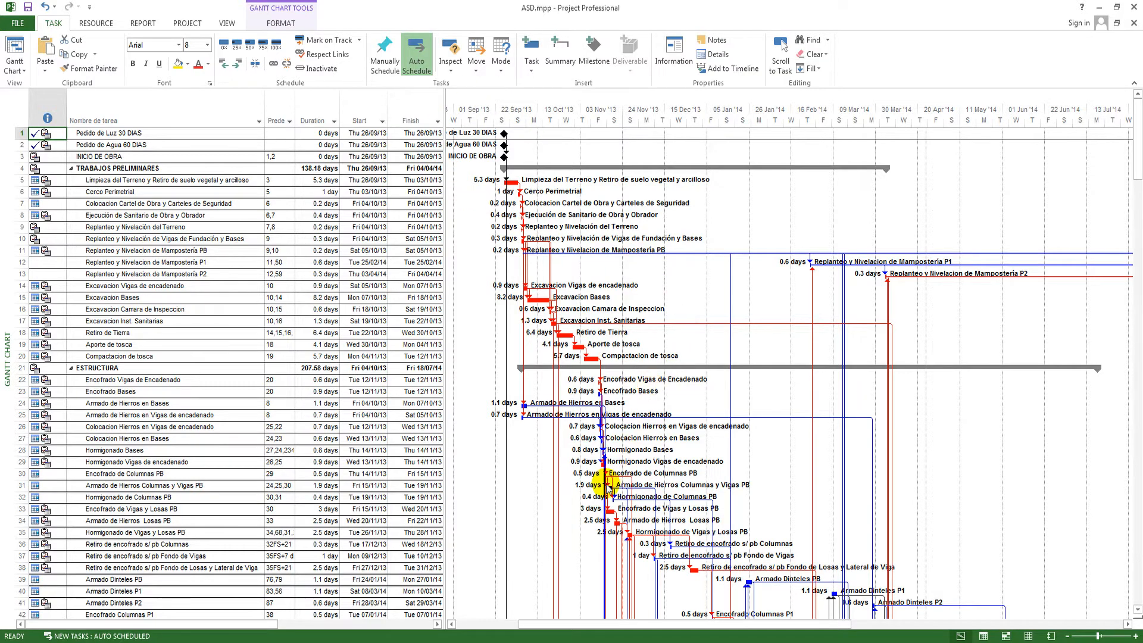
{"action": "mouse_move", "coordinate": [608, 483]}
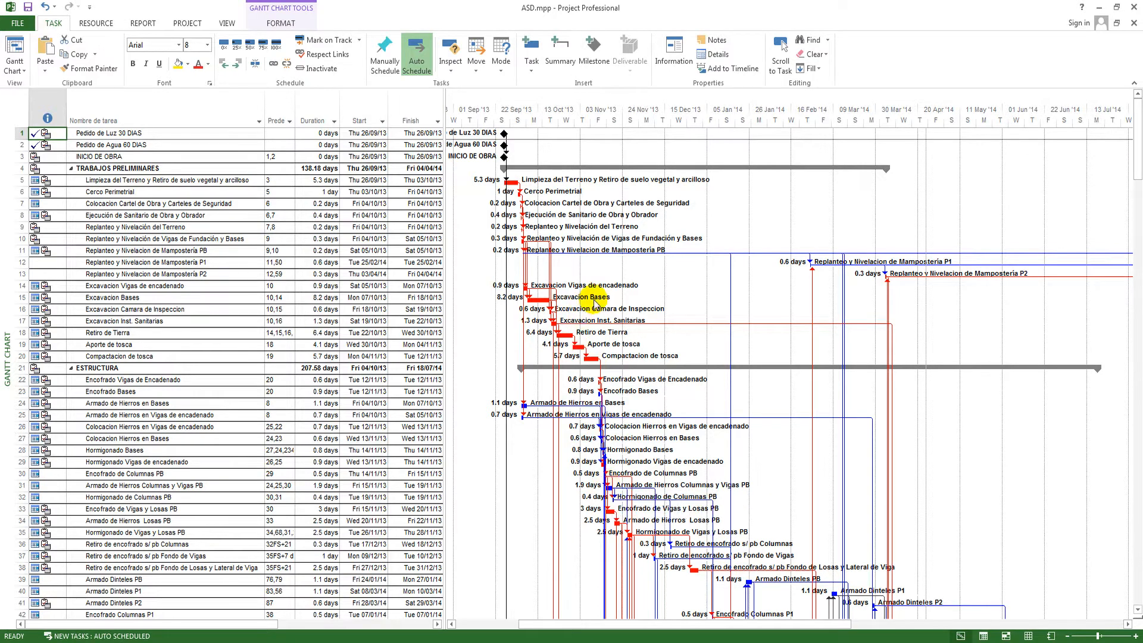
{"action": "scroll", "coordinate": [512, 173], "scroll_direction": "down", "scroll_amount": 2}
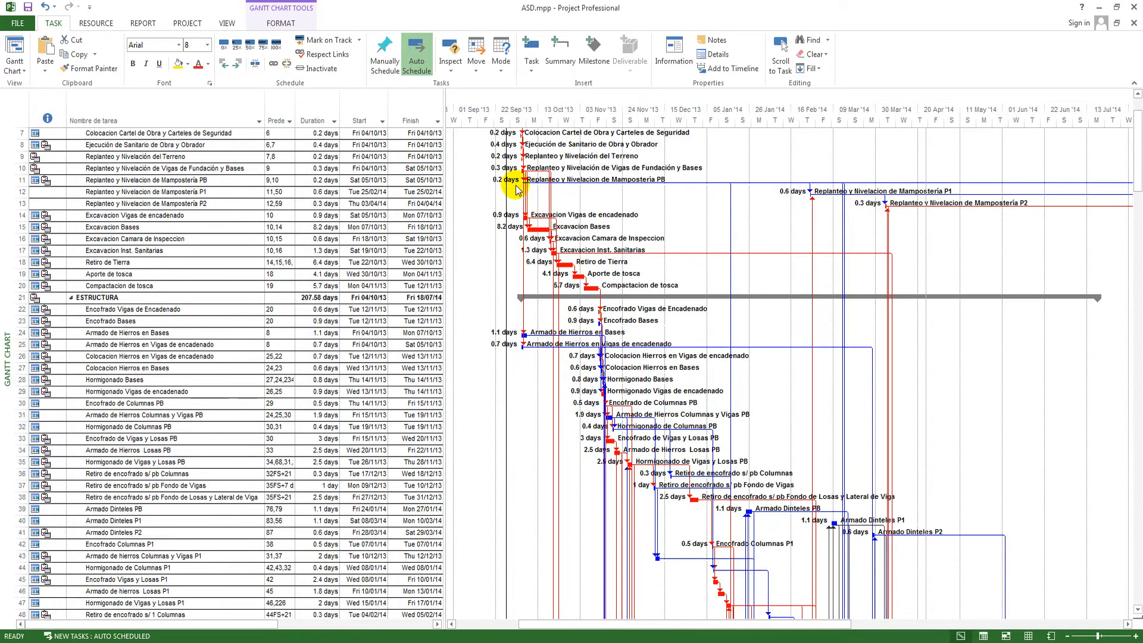
{"action": "scroll", "coordinate": [687, 502], "scroll_direction": "up", "scroll_amount": 2}
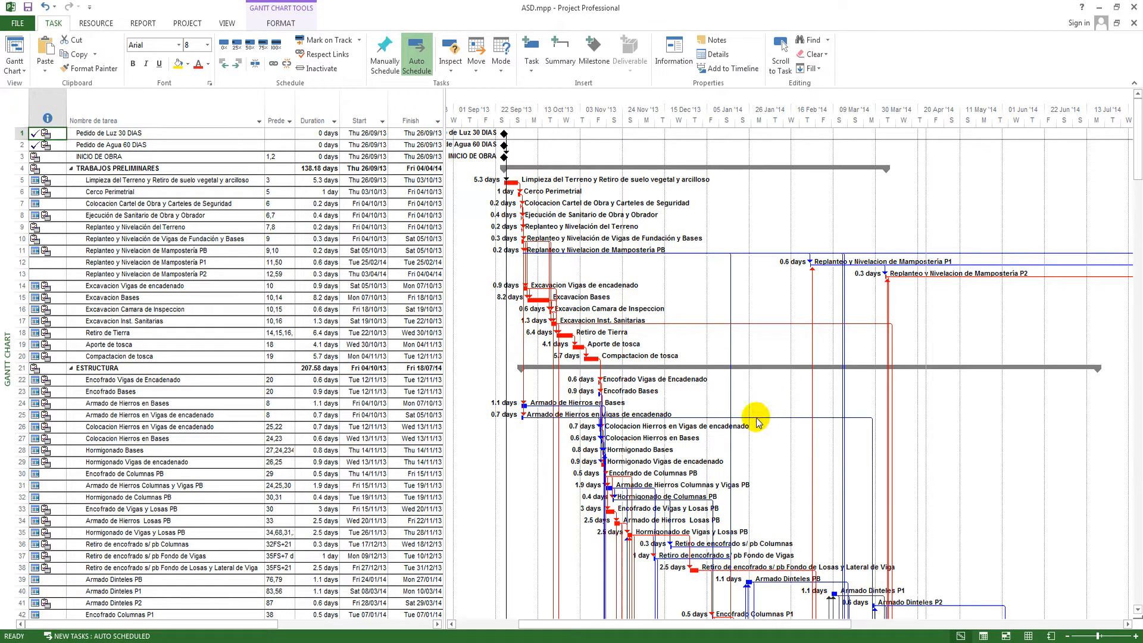
{"action": "mouse_move", "coordinate": [757, 421]}
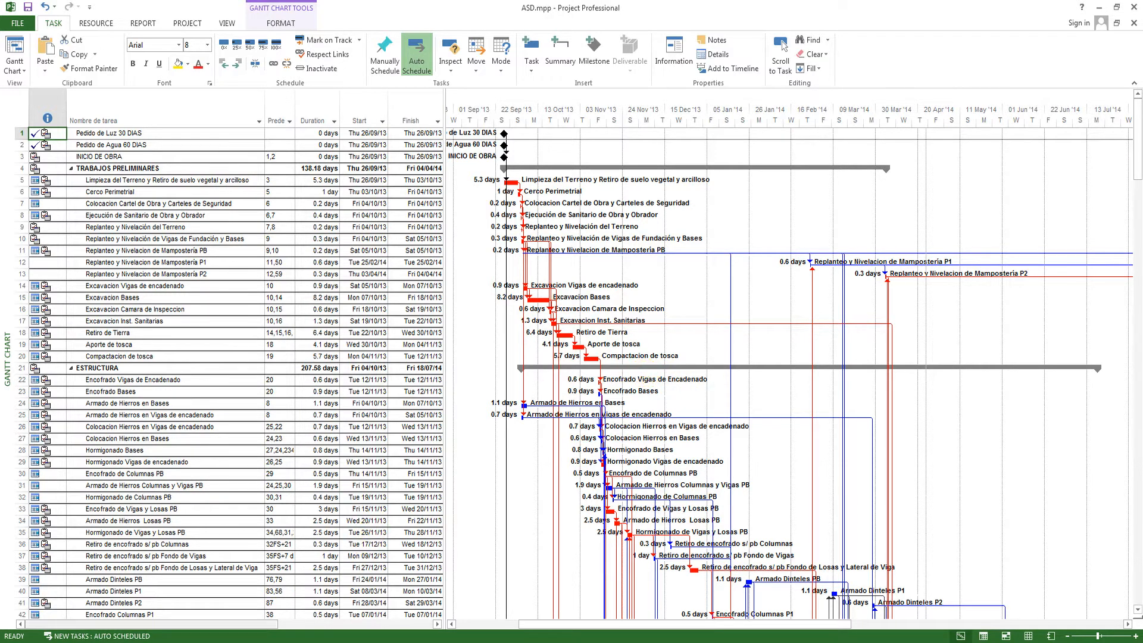
{"action": "left_click", "coordinate": [144, 641]}
{"action": "left_click", "coordinate": [136, 604]}
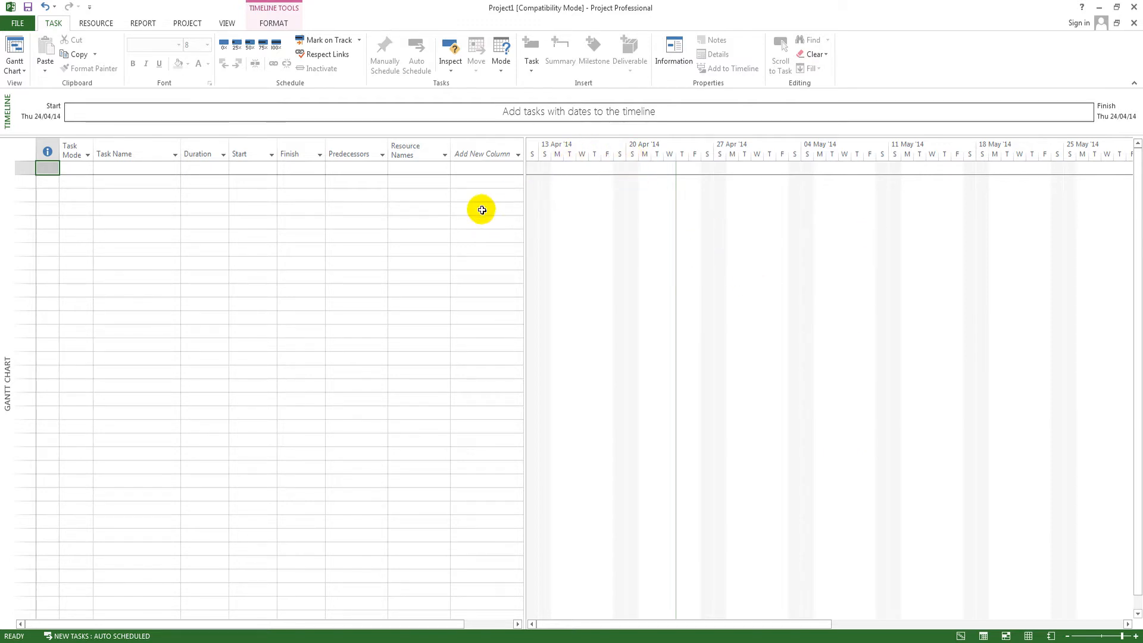
- Open the Change Working Time settings and check the available calendars, keeping Standard (Project Calendar) selected
{"action": "right_click", "coordinate": [681, 154]}
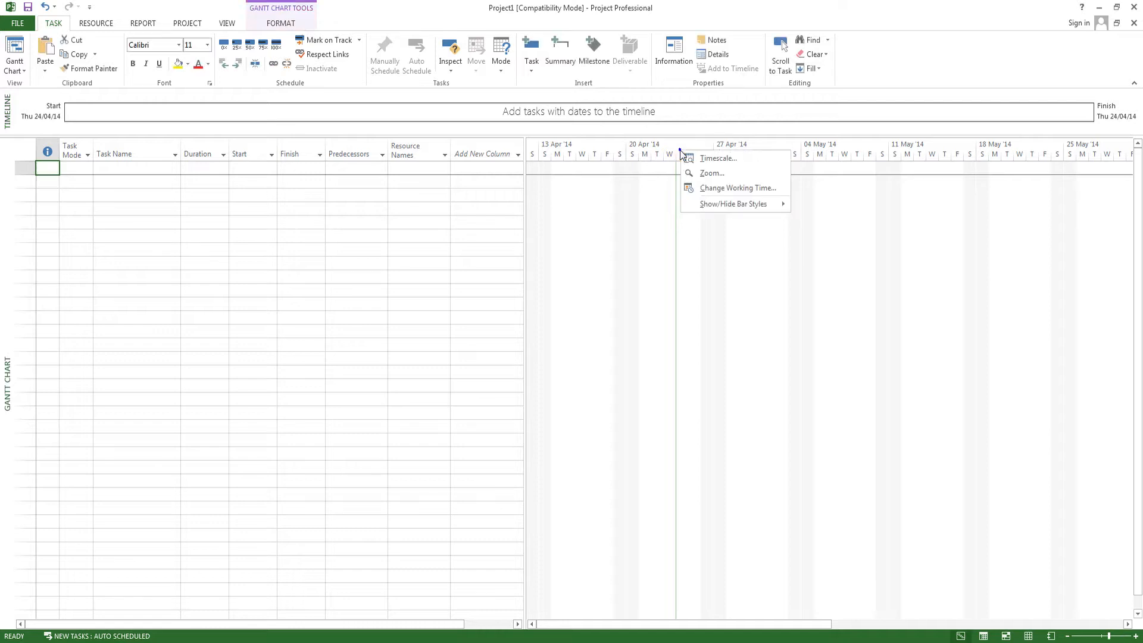
{"action": "left_click", "coordinate": [714, 189]}
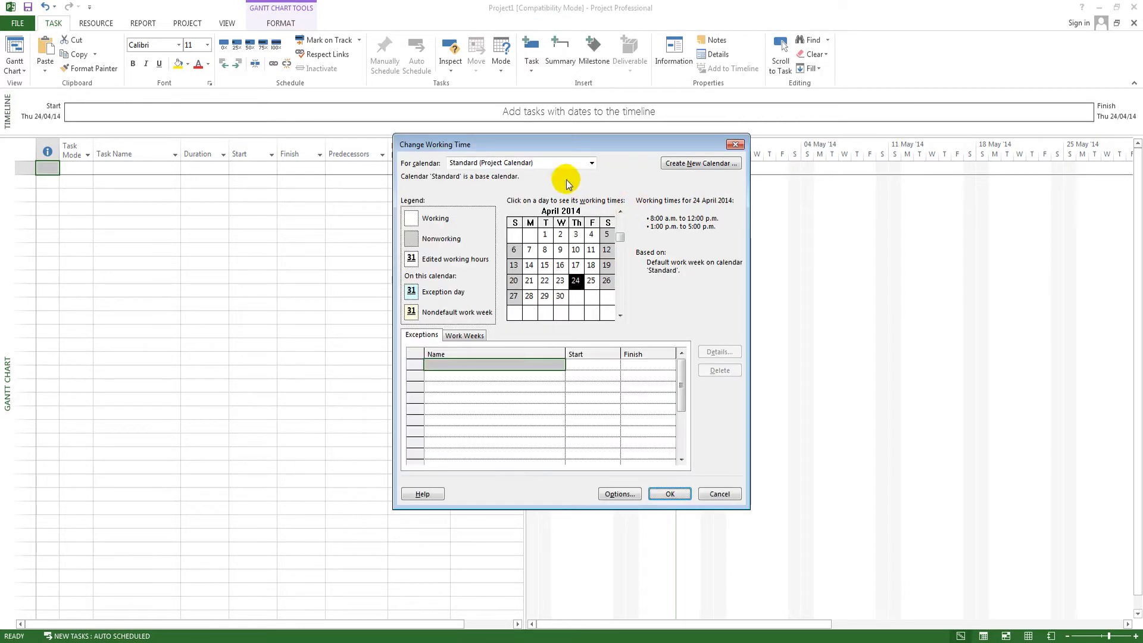
{"action": "left_click_drag", "start_coordinate": [562, 144], "coordinate": [382, 184]}
{"action": "left_click", "coordinate": [372, 203]}
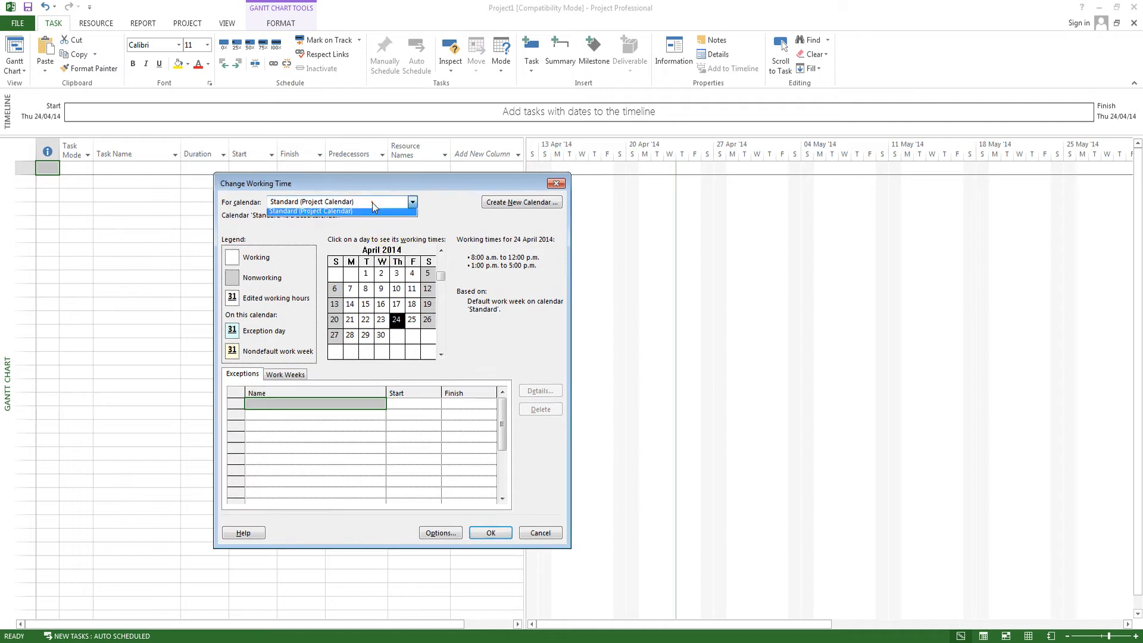
{"action": "left_click", "coordinate": [352, 202]}
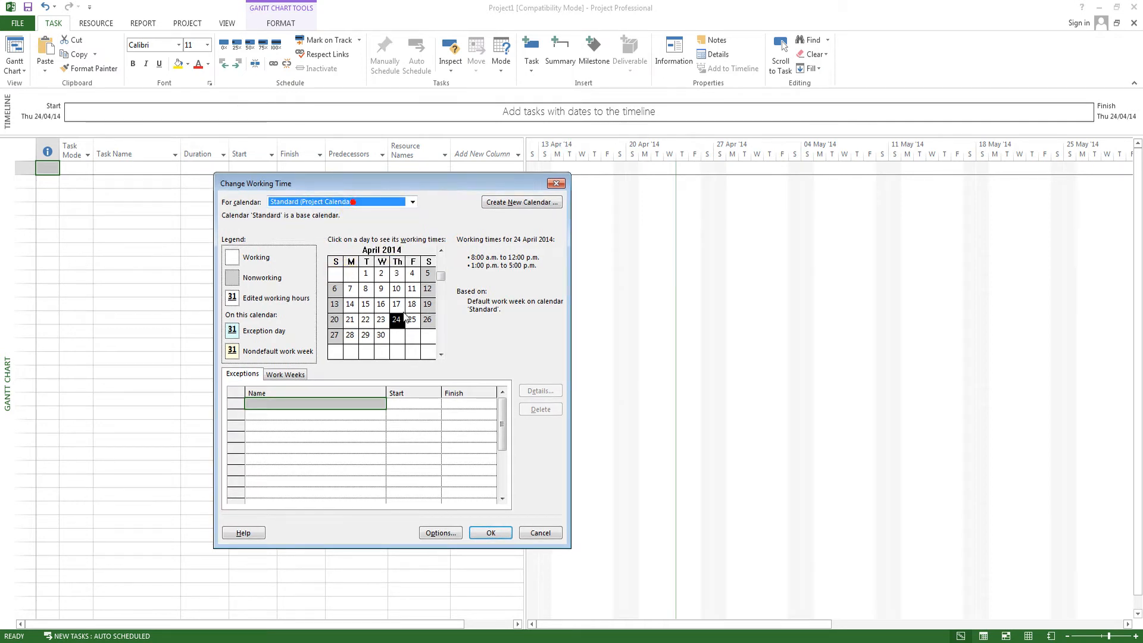
{"action": "left_click", "coordinate": [406, 205]}
{"action": "left_click", "coordinate": [405, 204]}
- Create a new base calendar named CALENDARIO OBRA as a copy of the Standard calendar
{"action": "left_click", "coordinate": [512, 203]}
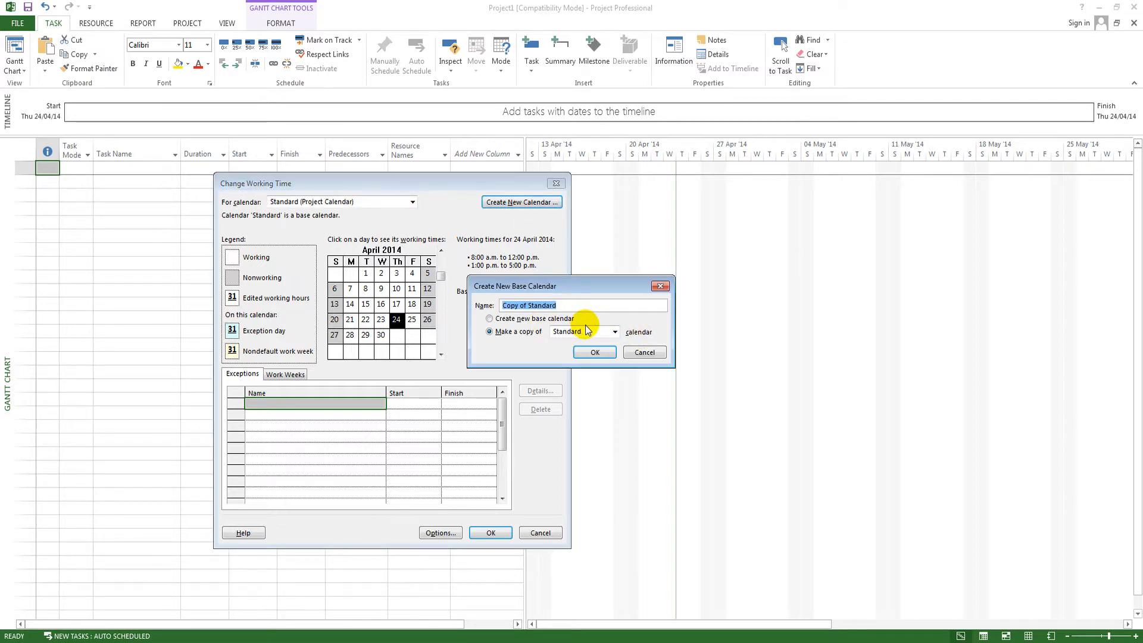
{"action": "type", "text": "A"}
{"action": "type", "text": "CALENDA"}
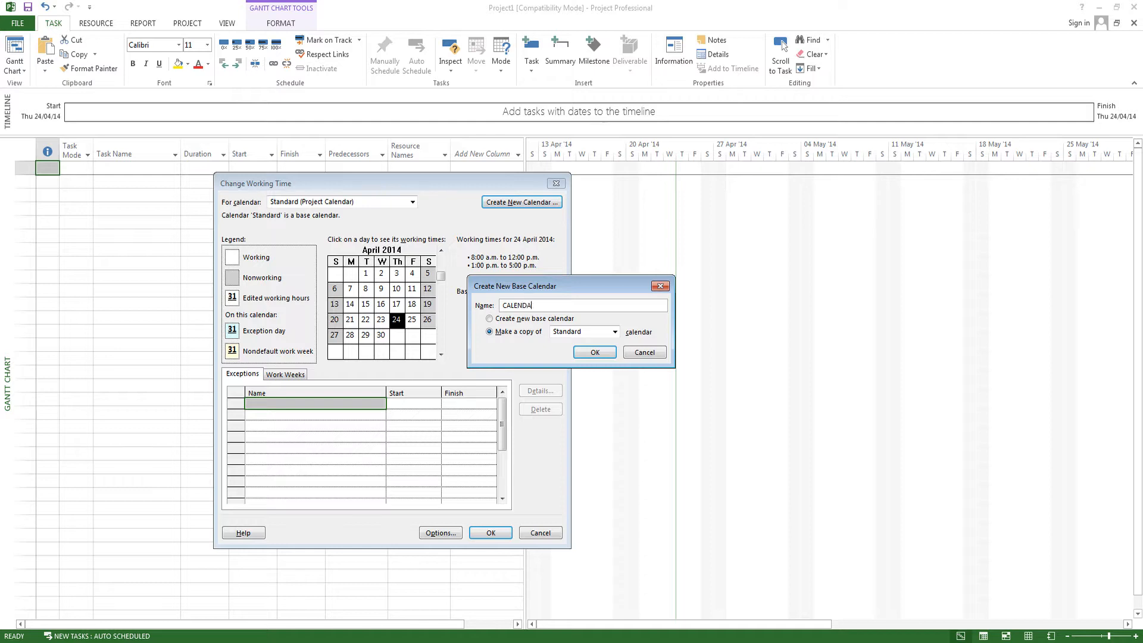
{"action": "type", "text": "RIO OBRA"}
{"action": "key", "text": "Return"}
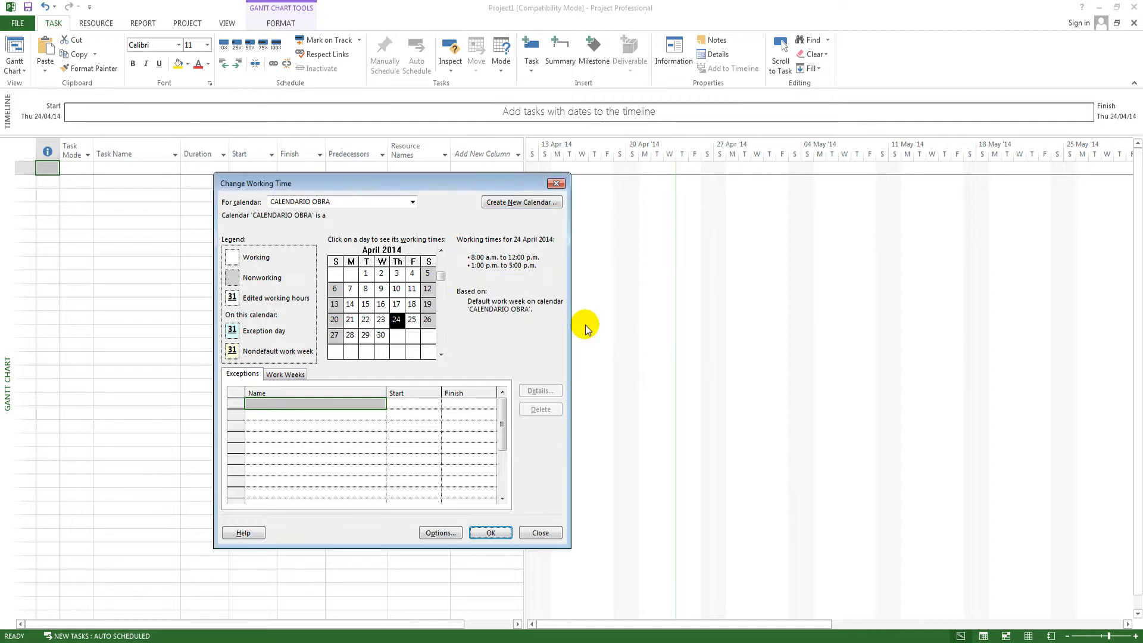
- In the default work week details, set Monday to Thursday to specific working times of 8:00 a.m.–12:00 p.m. and 1:00–5:00 p.m
{"action": "left_click", "coordinate": [280, 376]}
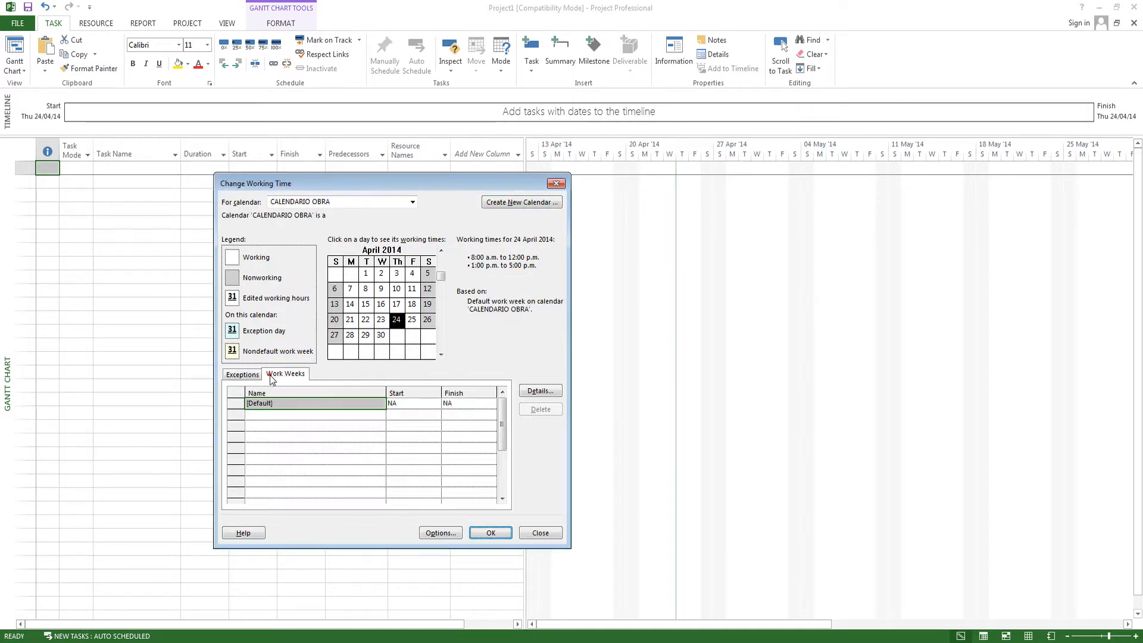
{"action": "left_click", "coordinate": [531, 391]}
{"action": "left_click", "coordinate": [488, 293]}
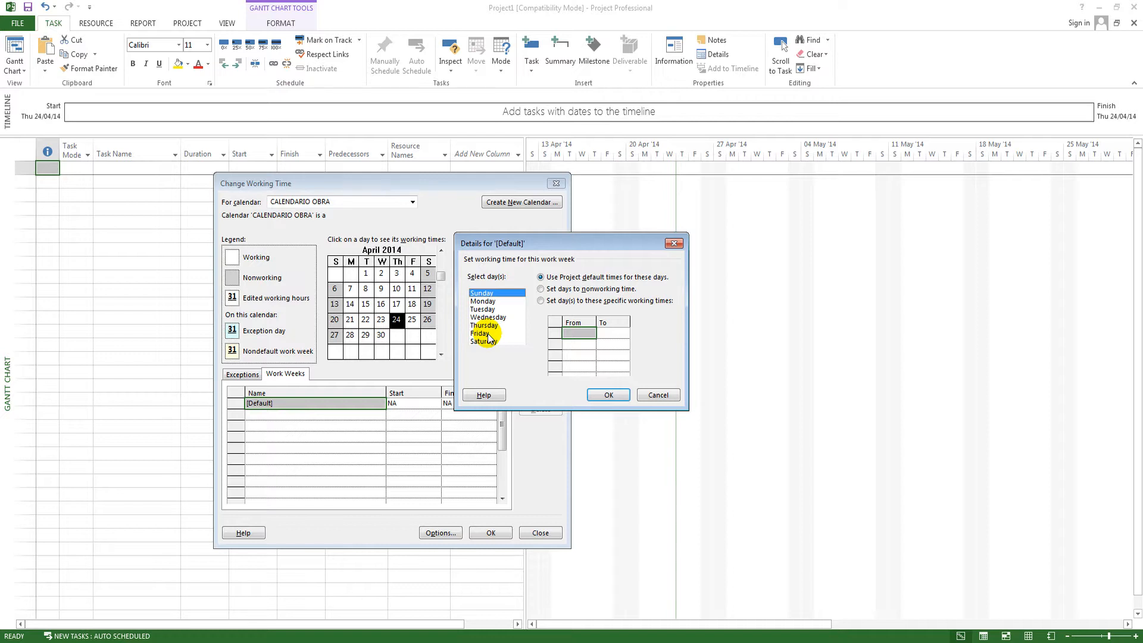
{"action": "left_click", "coordinate": [482, 301]}
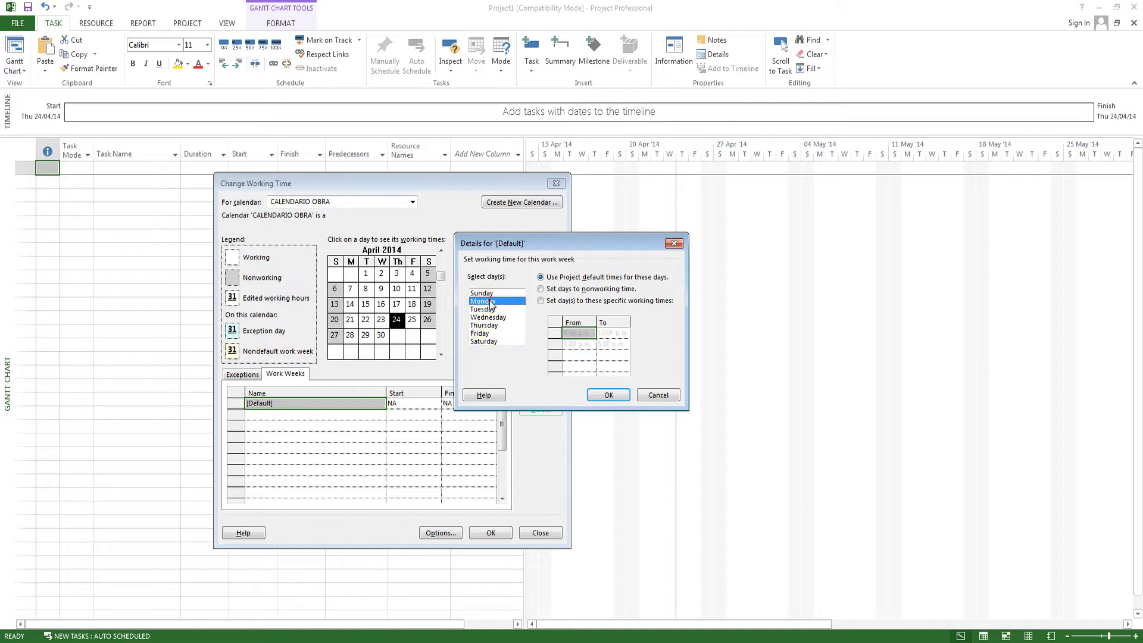
{"action": "left_click", "coordinate": [482, 325], "text": "shift"}
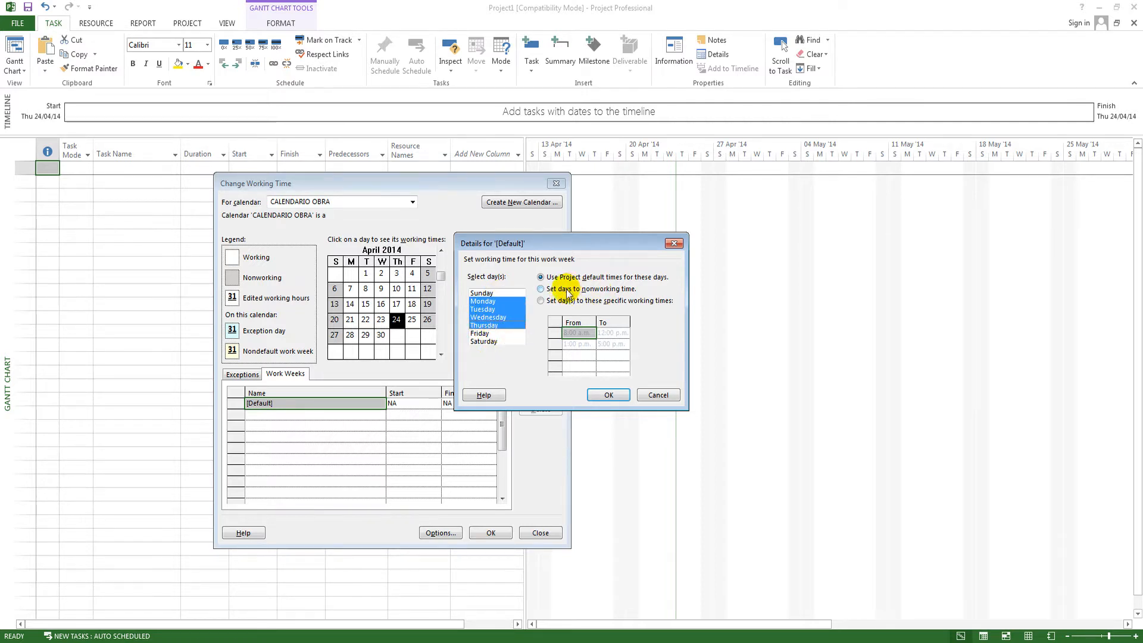
{"action": "left_click", "coordinate": [557, 302]}
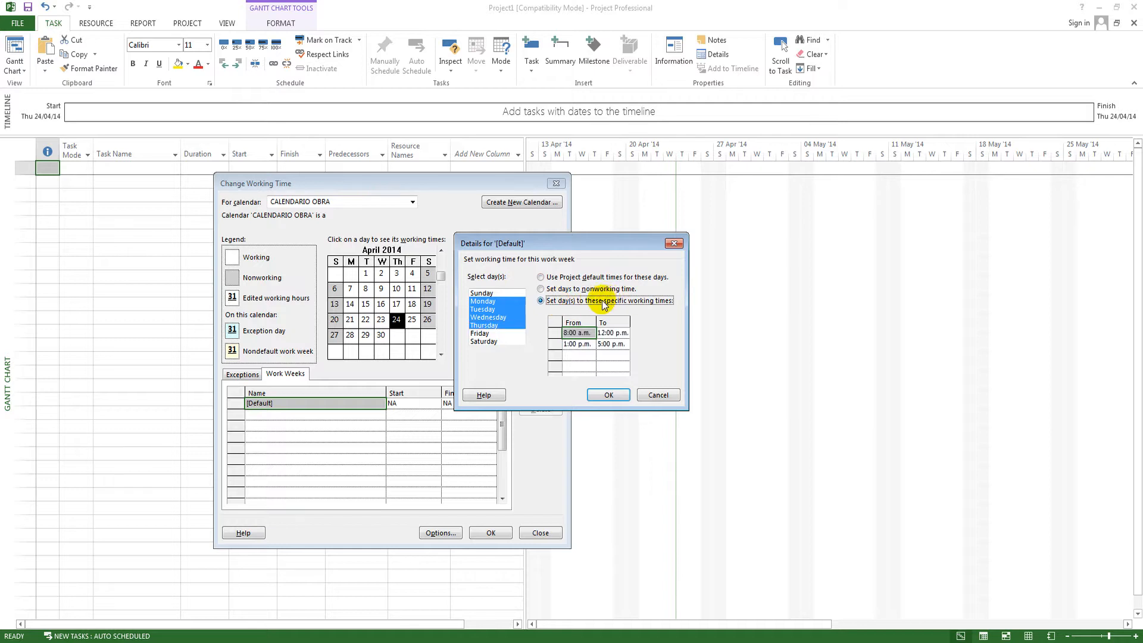
{"action": "left_click", "coordinate": [578, 333]}
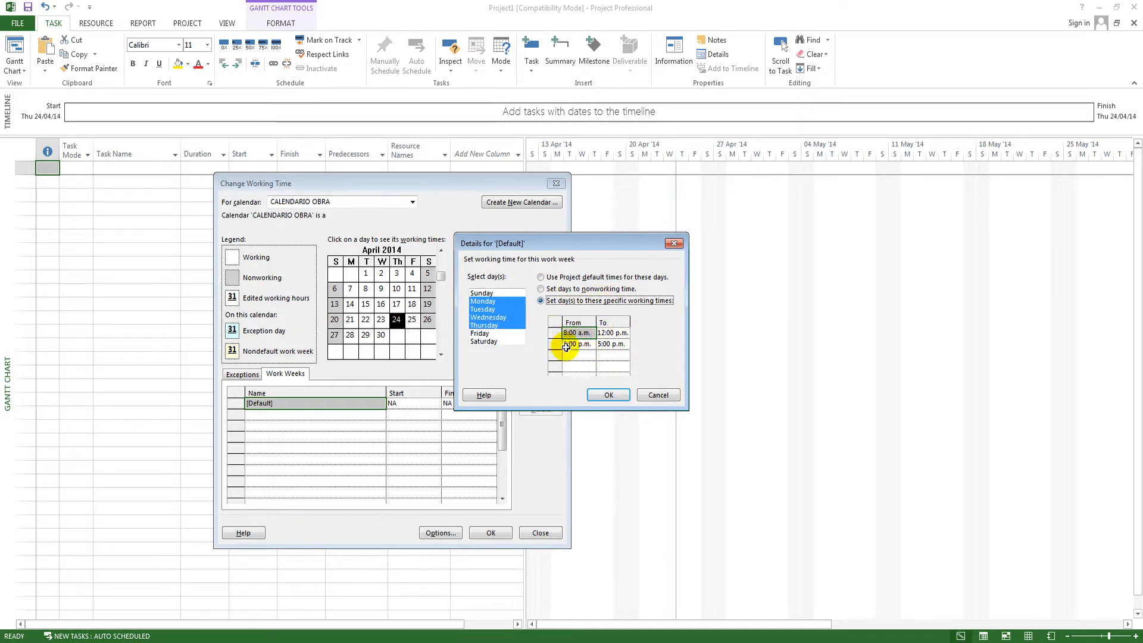
{"action": "left_click", "coordinate": [608, 346]}
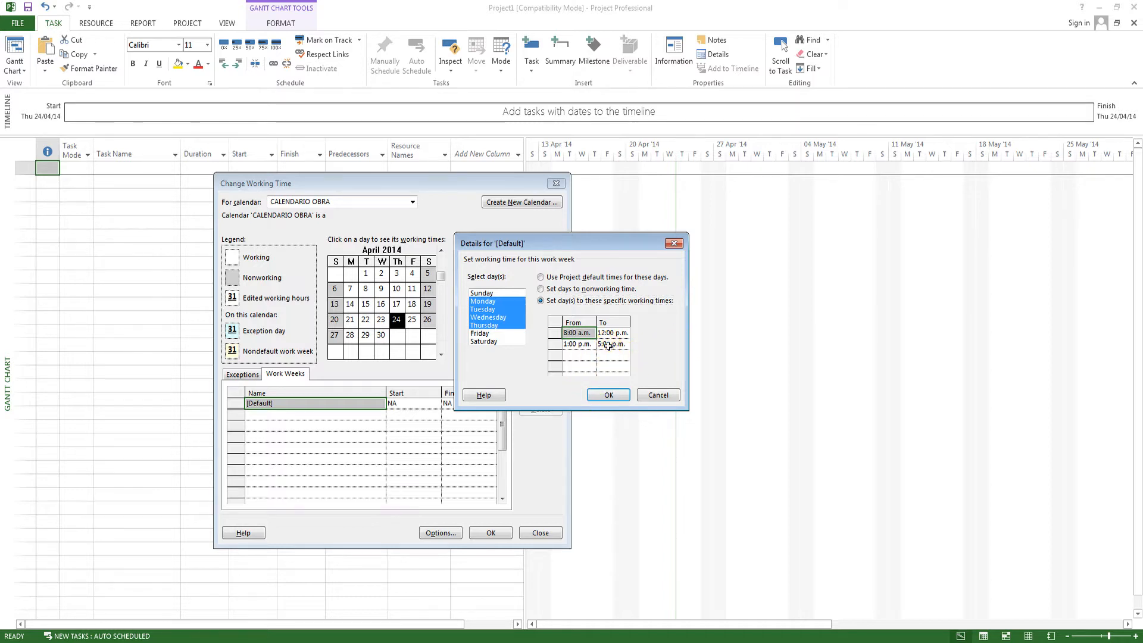
- Give Friday specific working times, with the second shift starting at 1:00 p.m. and ending at 4:00 p.m
{"action": "left_click", "coordinate": [494, 333]}
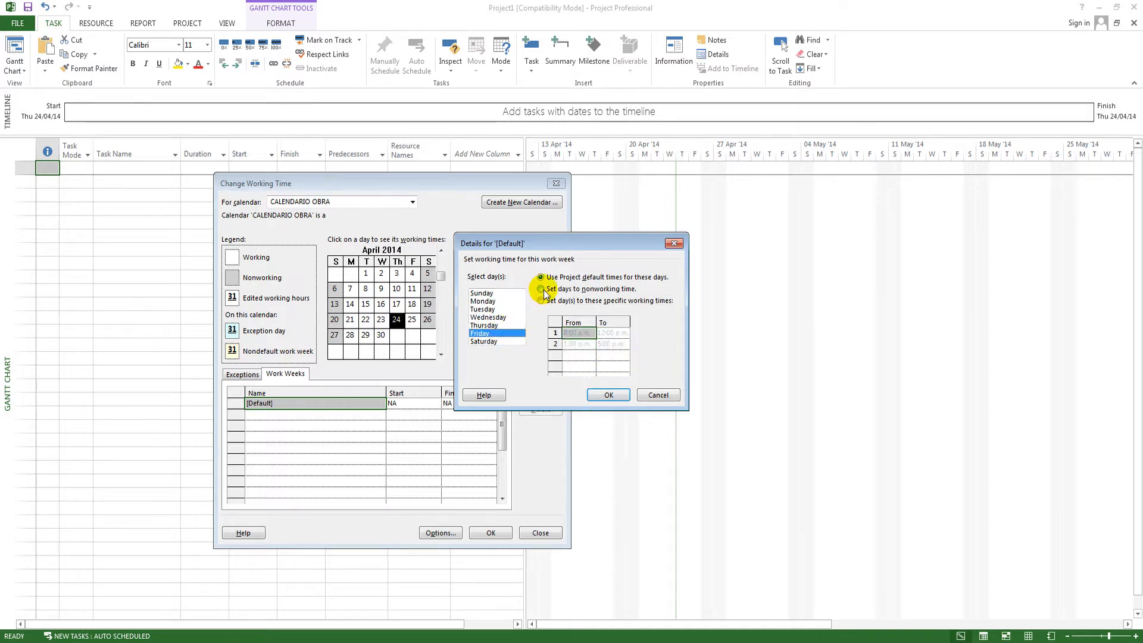
{"action": "left_click", "coordinate": [541, 300]}
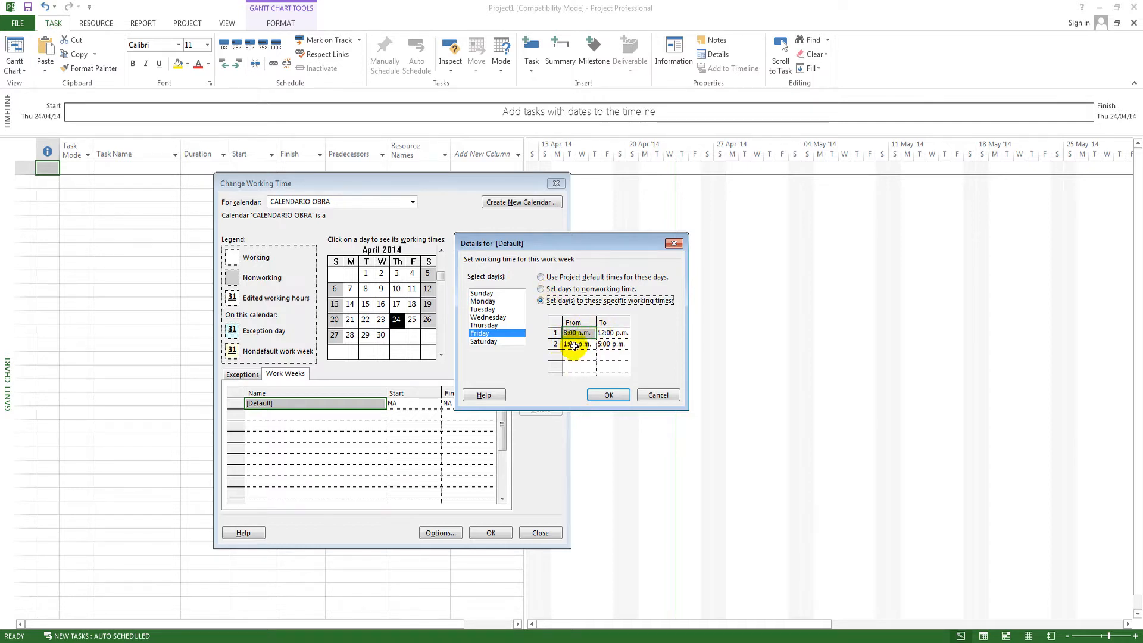
{"action": "left_click", "coordinate": [623, 344]}
{"action": "type", "text": "4"}
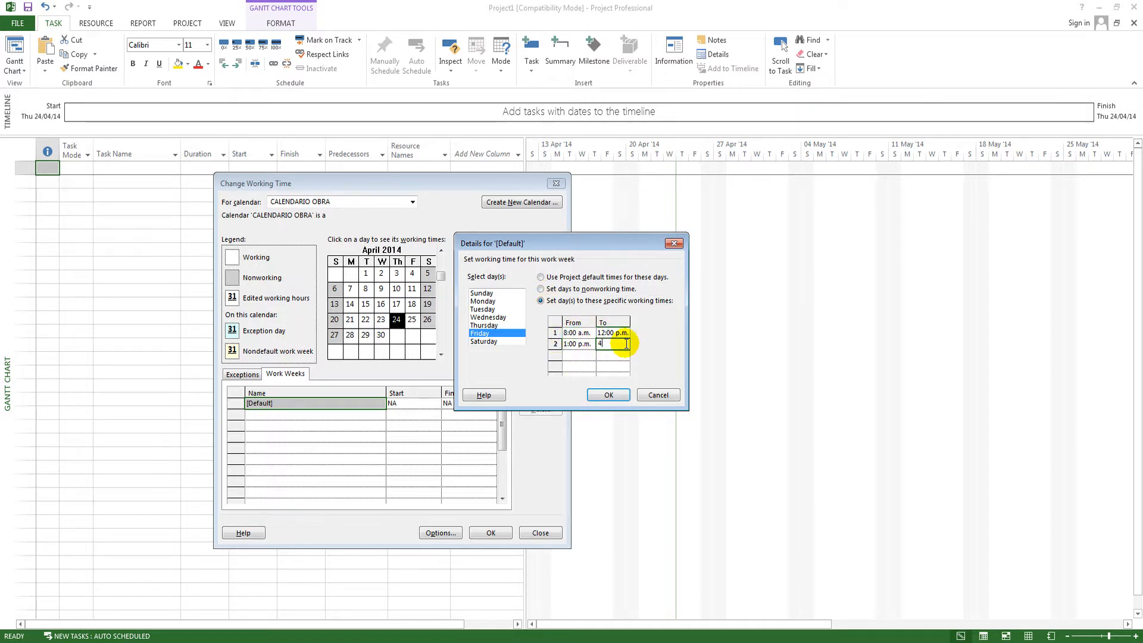
{"action": "type", "text": ":"}
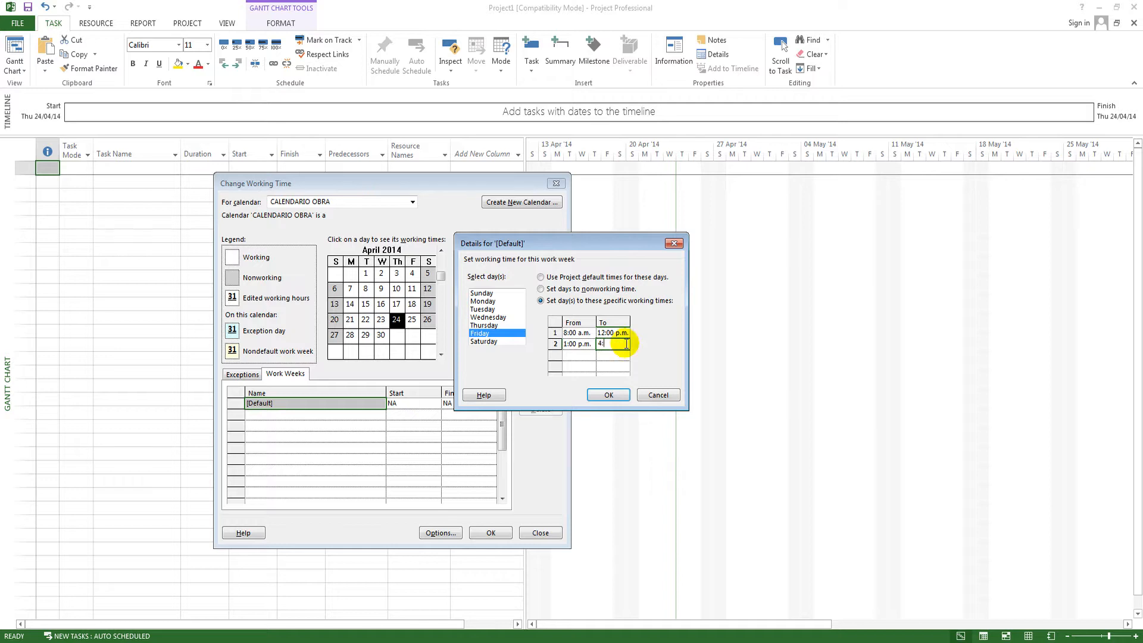
{"action": "type", "text": "00"}
{"action": "key", "text": "Return"}
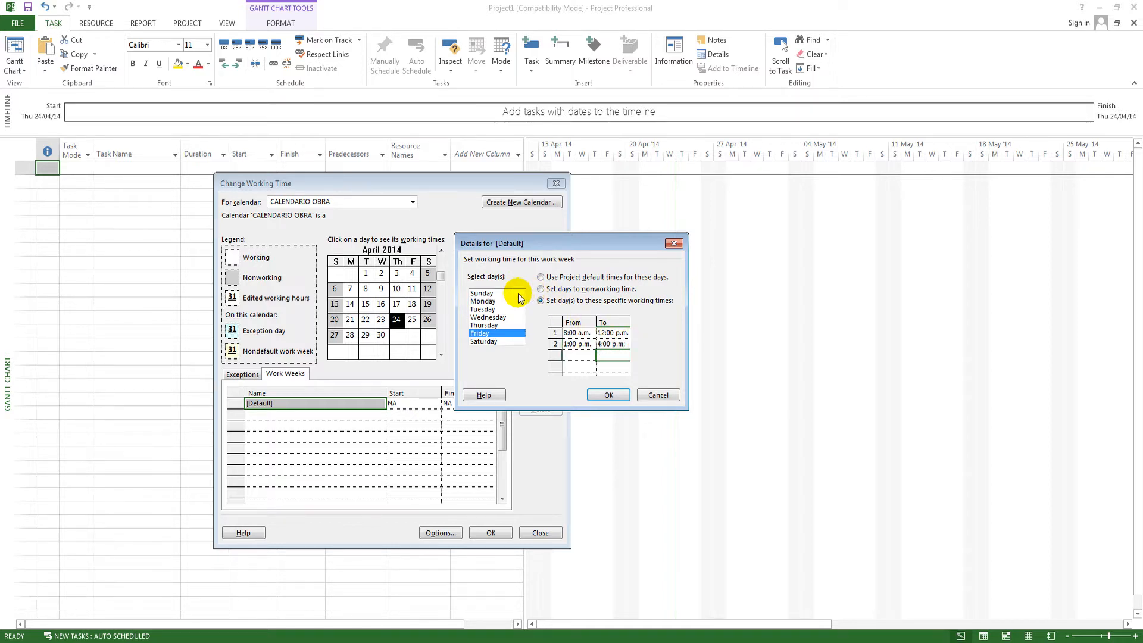
- Set Sunday and Saturday to nonworking time and accept the default work week details
{"action": "left_click", "coordinate": [492, 293]}
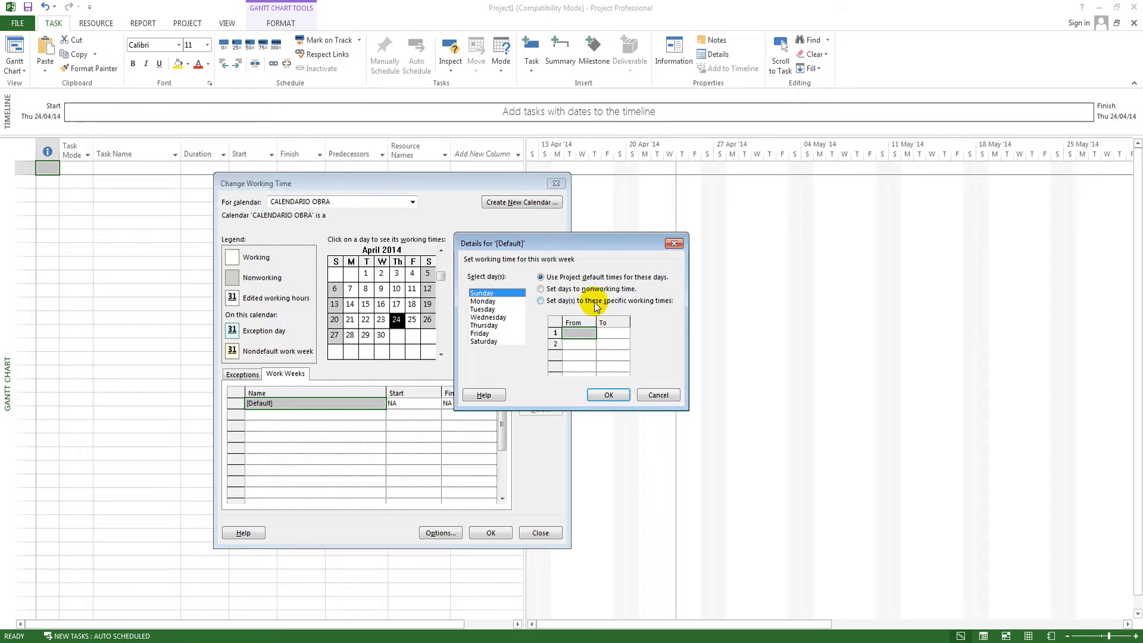
{"action": "left_click", "coordinate": [554, 289]}
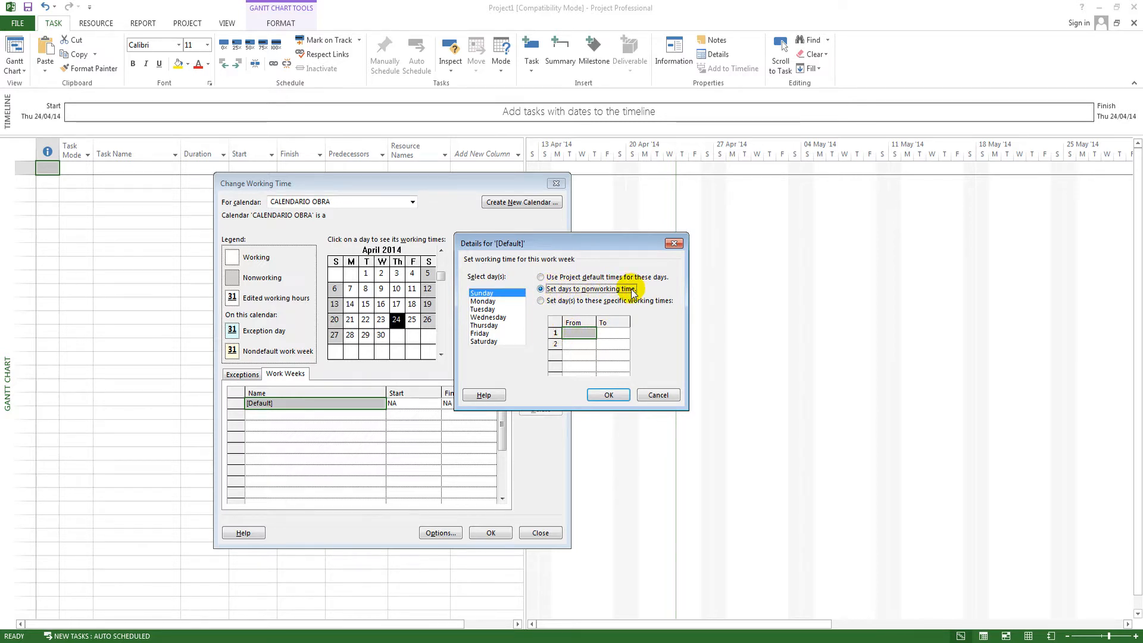
{"action": "left_click", "coordinate": [583, 300]}
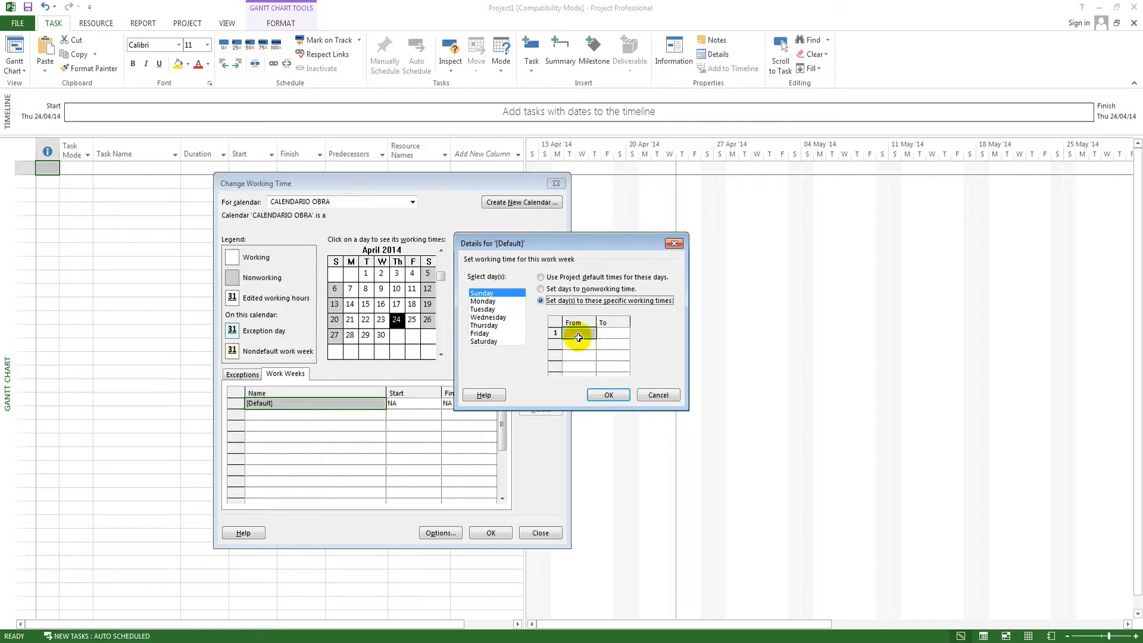
{"action": "left_click", "coordinate": [575, 289]}
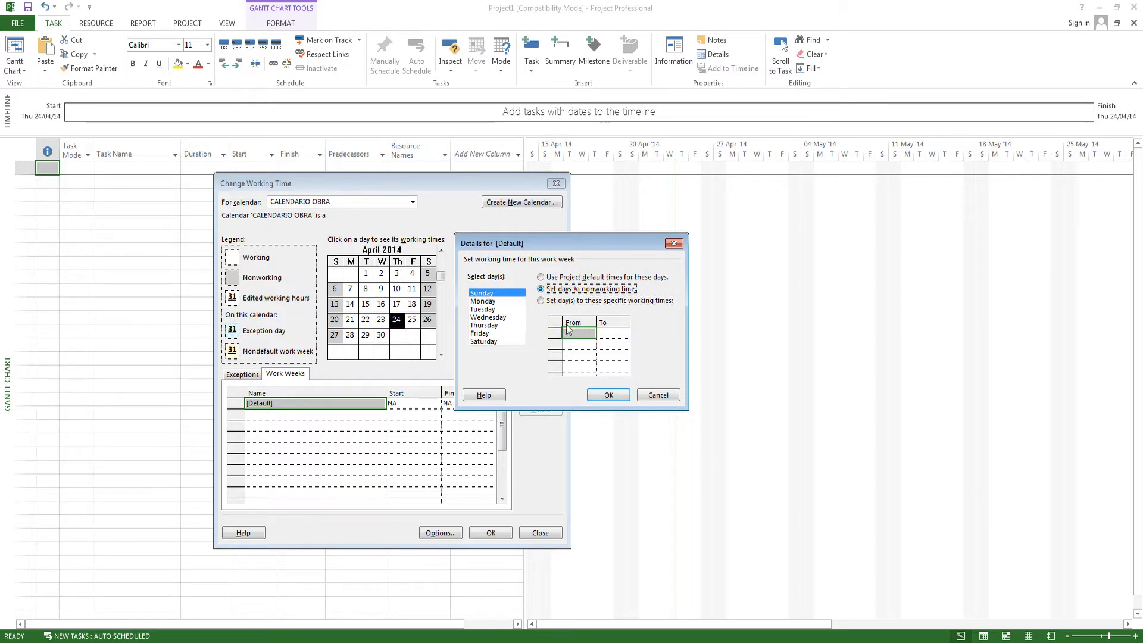
{"action": "left_click", "coordinate": [483, 341]}
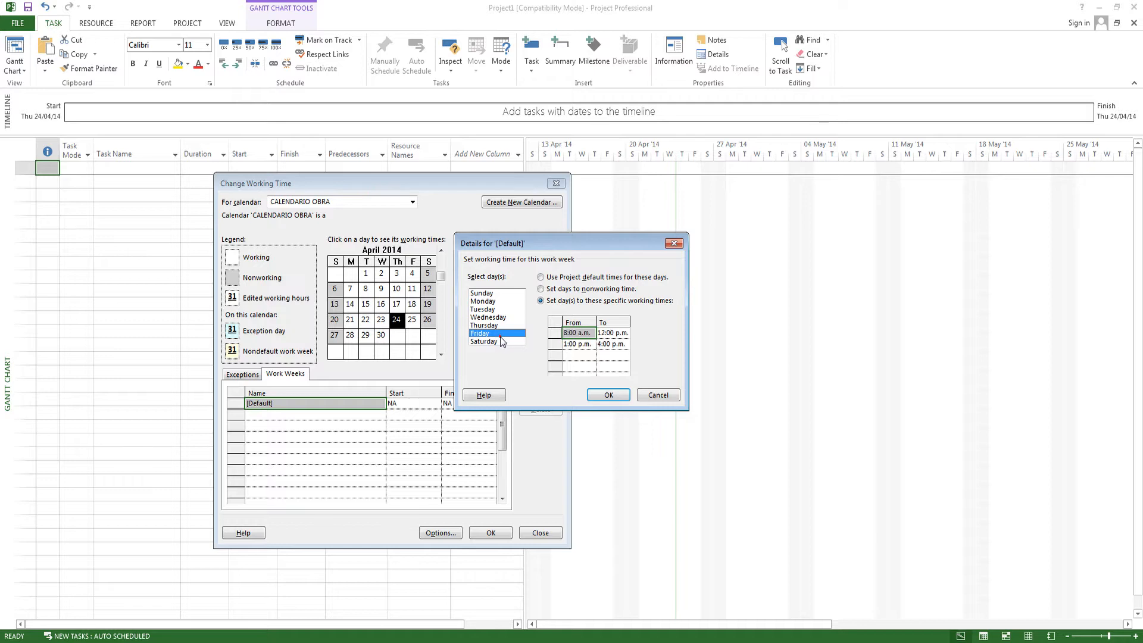
{"action": "left_click", "coordinate": [541, 289]}
{"action": "left_click", "coordinate": [613, 393]}
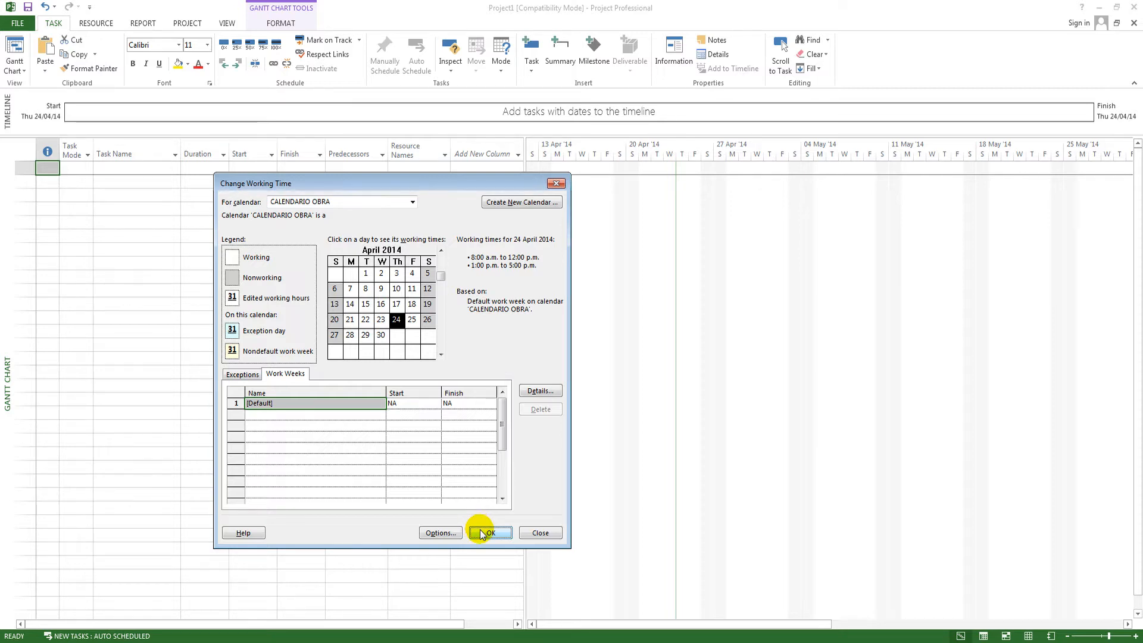
- Add a calendar exception named PASCUAS to CALENDARIO OBRA
{"action": "left_click", "coordinate": [242, 373]}
{"action": "left_click", "coordinate": [286, 399]}
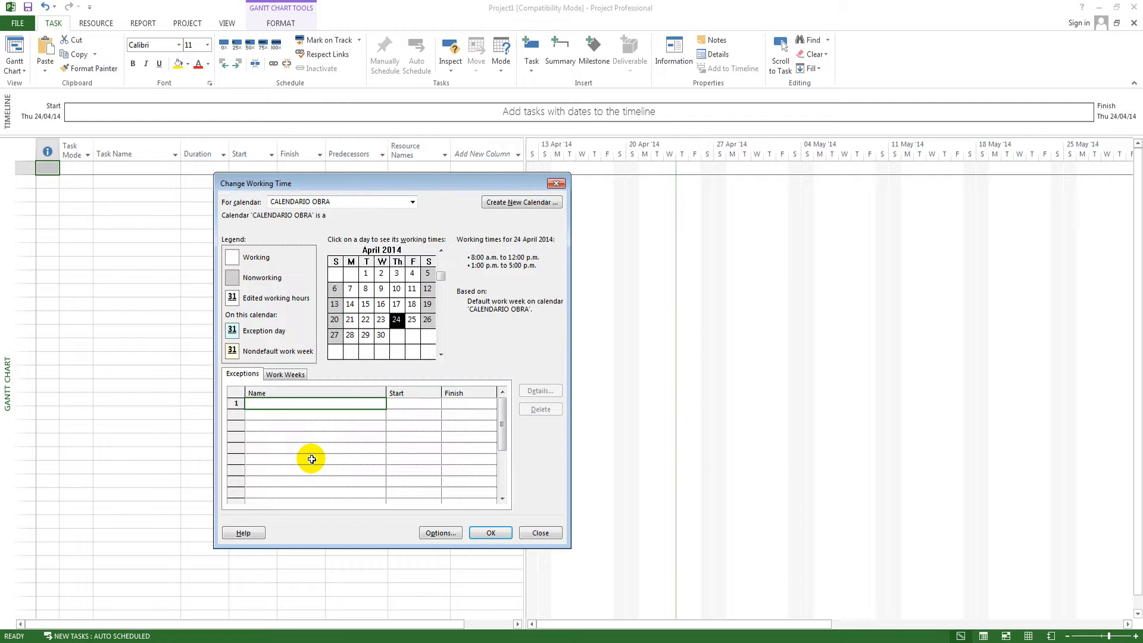
{"action": "type", "text": "PASC"}
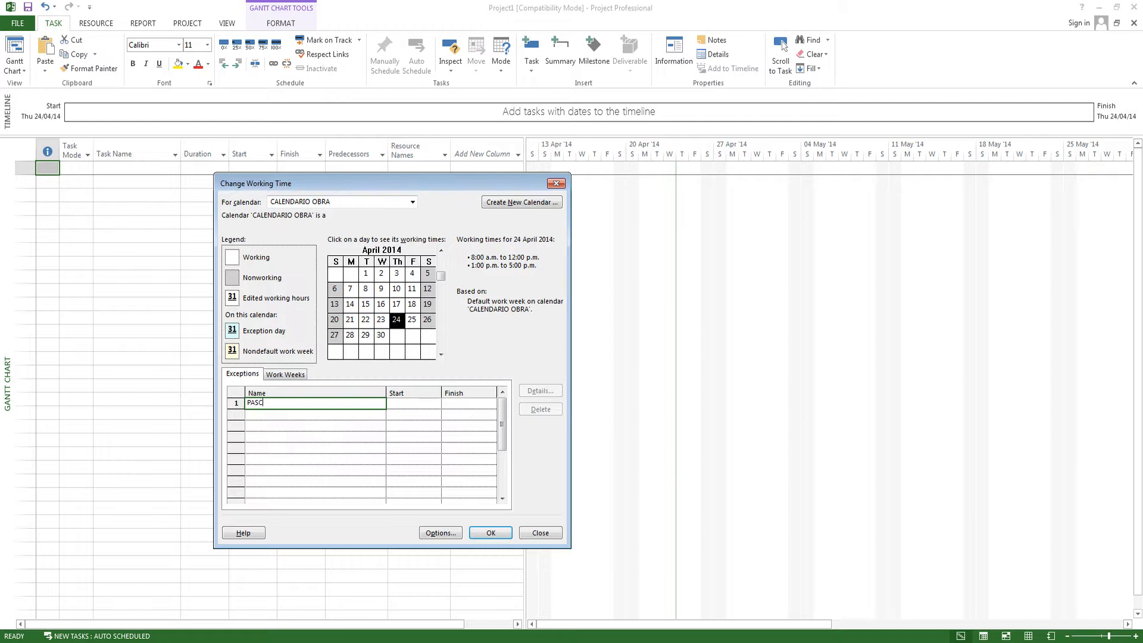
{"action": "type", "text": "UAS"}
{"action": "key", "text": "Return"}
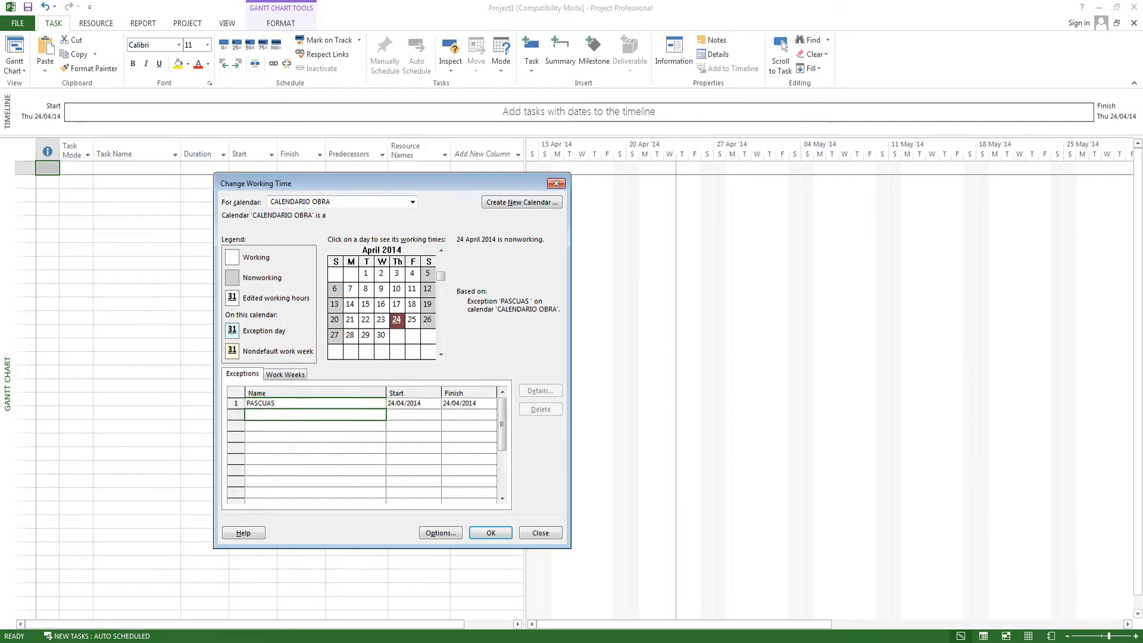
- Set the start and finish of the PASCUAS exception to 21/06/2014
{"action": "left_click", "coordinate": [416, 403]}
{"action": "left_click", "coordinate": [436, 403]}
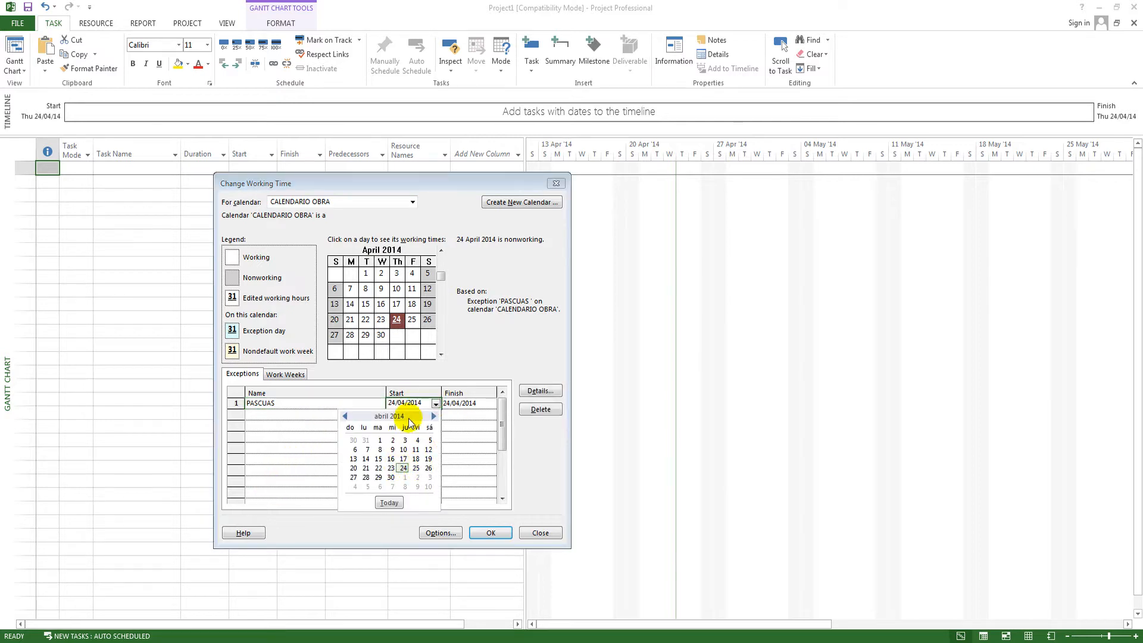
{"action": "left_click", "coordinate": [329, 433]}
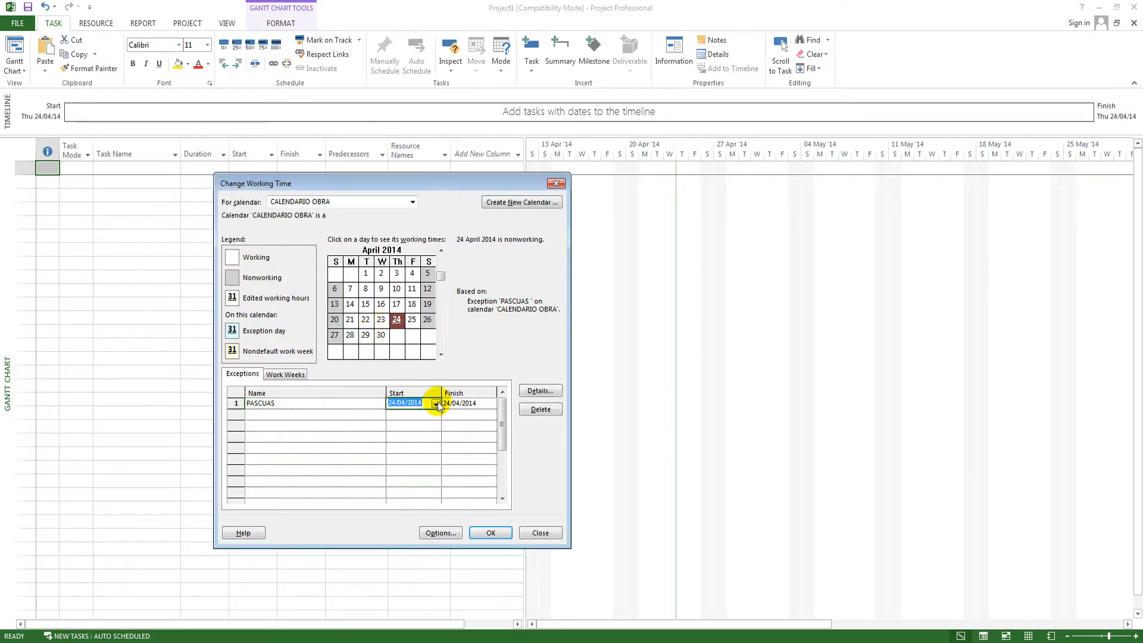
{"action": "left_click", "coordinate": [437, 403]}
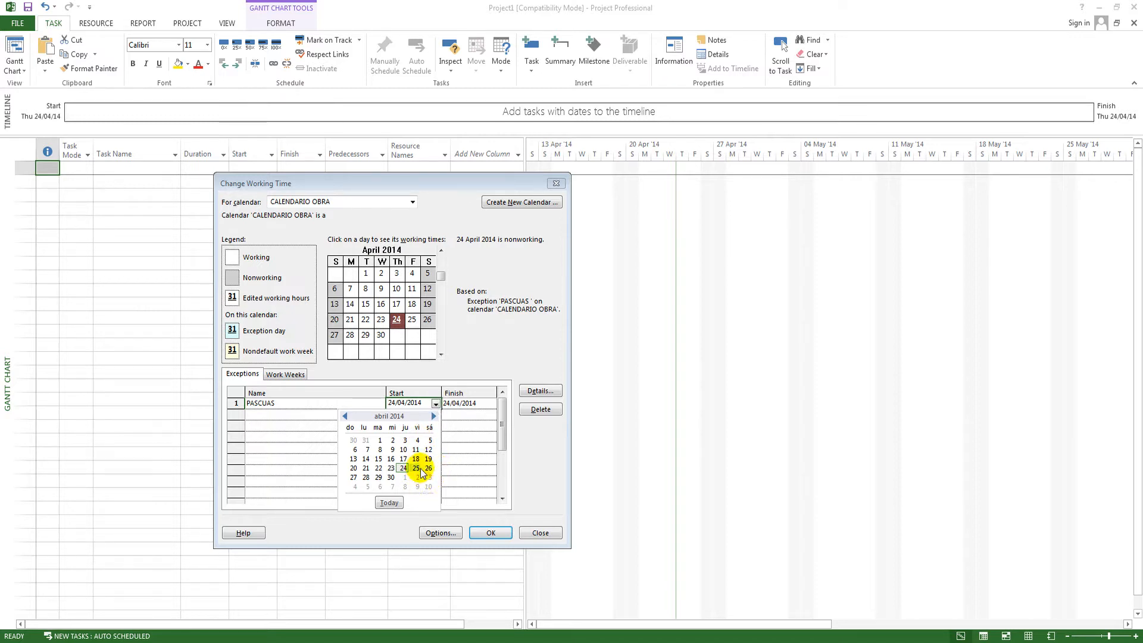
{"action": "left_click", "coordinate": [433, 416]}
{"action": "left_click", "coordinate": [434, 416]}
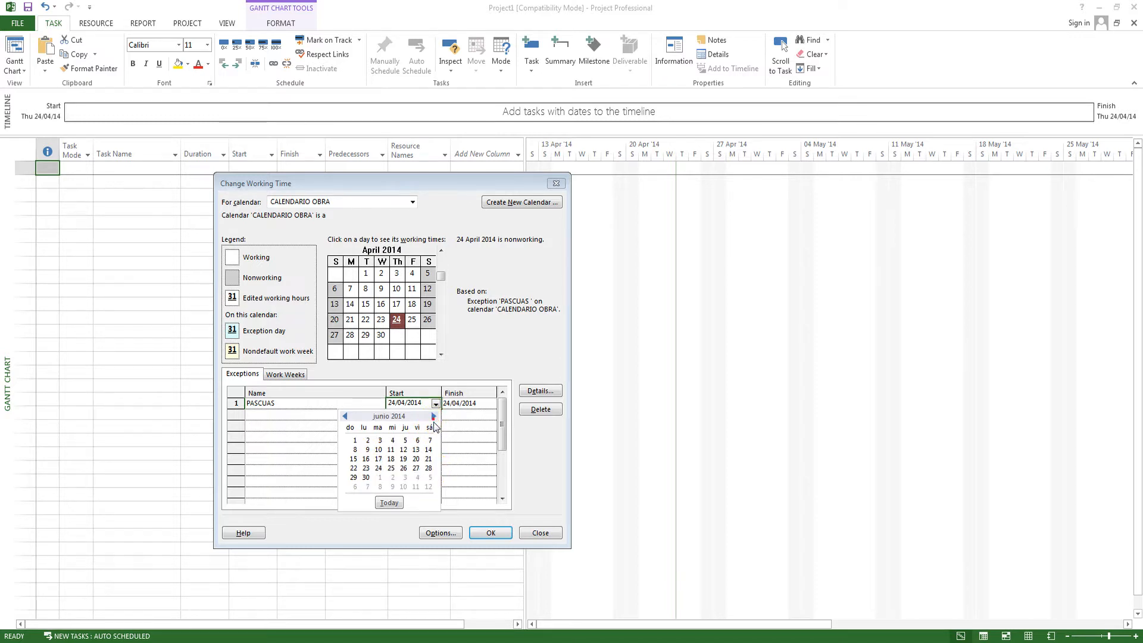
{"action": "left_click", "coordinate": [424, 457]}
{"action": "left_click", "coordinate": [476, 414]}
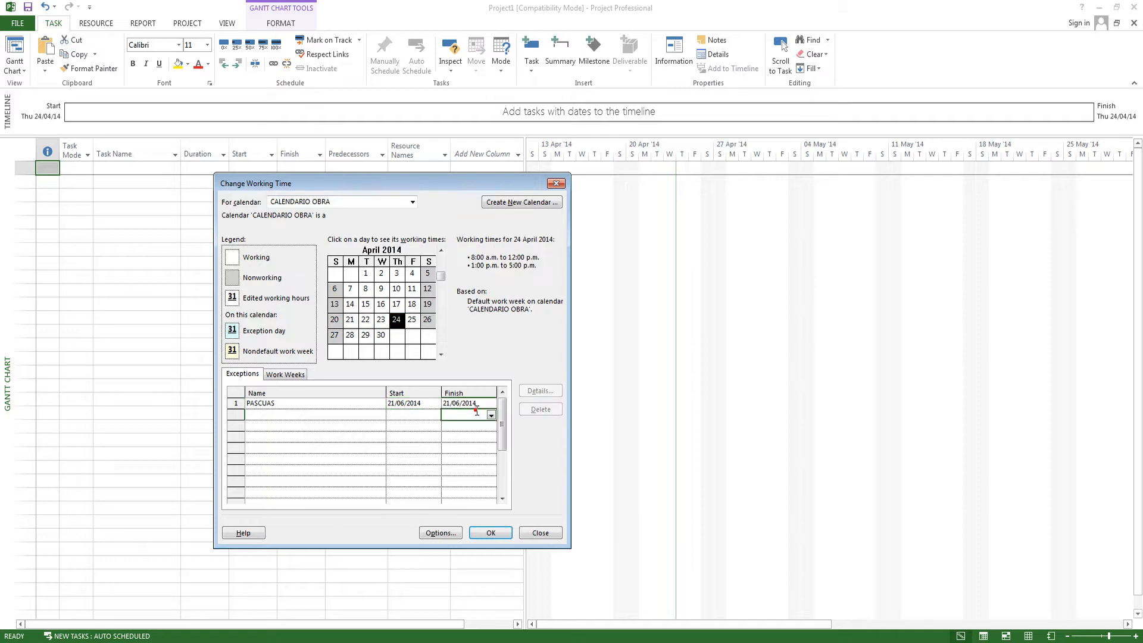
- Add a FERIADO exception on 29/04/2014 to CALENDARIO OBRA and accept the working time changes
{"action": "left_click", "coordinate": [325, 415]}
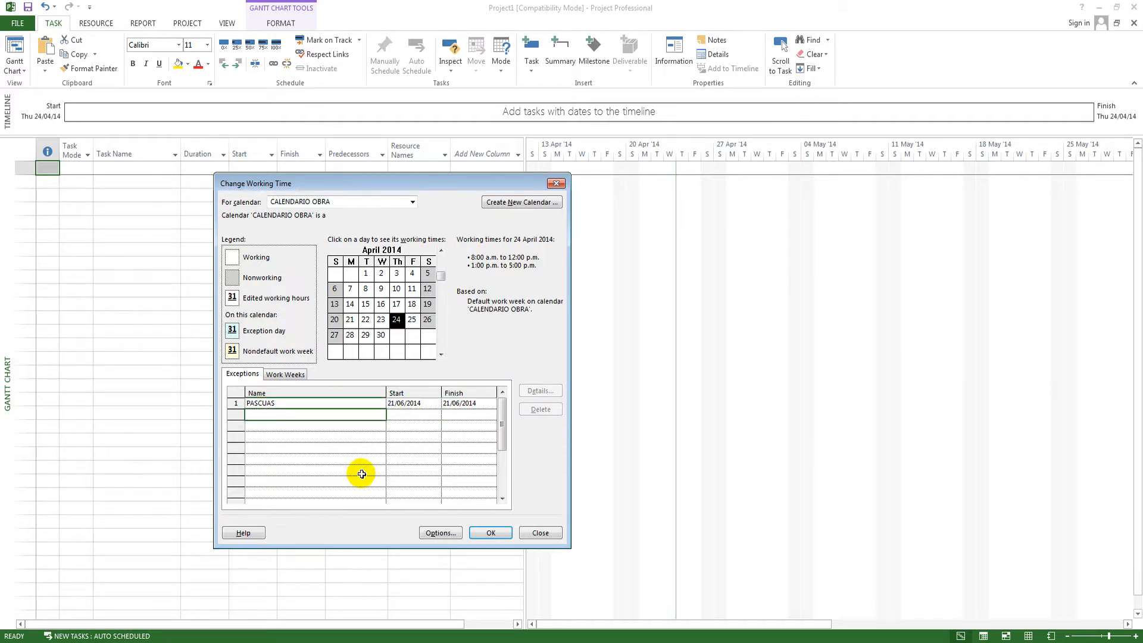
{"action": "type", "text": "FERIADO"}
{"action": "left_click", "coordinate": [424, 415]}
{"action": "left_click", "coordinate": [435, 415]}
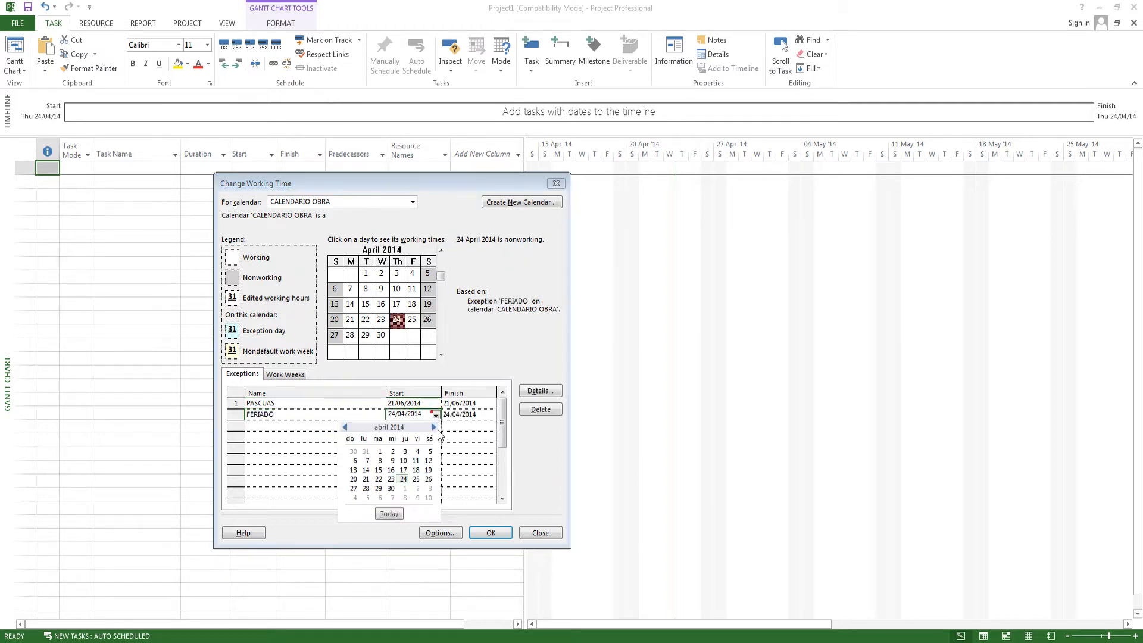
{"action": "left_click", "coordinate": [374, 490]}
{"action": "left_click", "coordinate": [364, 452]}
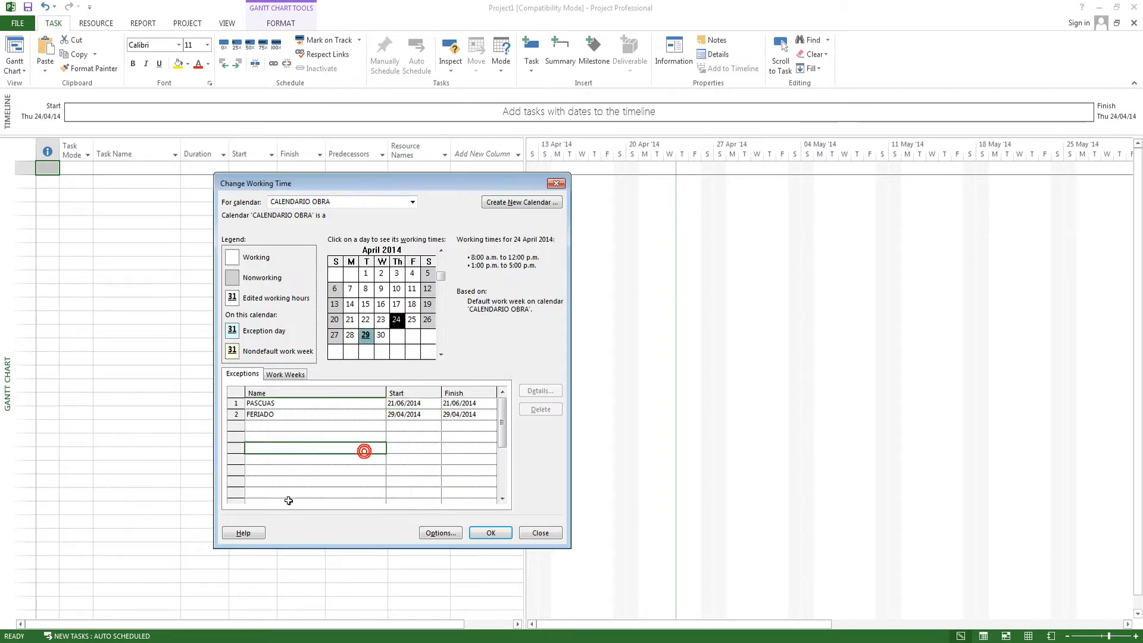
{"action": "left_click", "coordinate": [298, 480]}
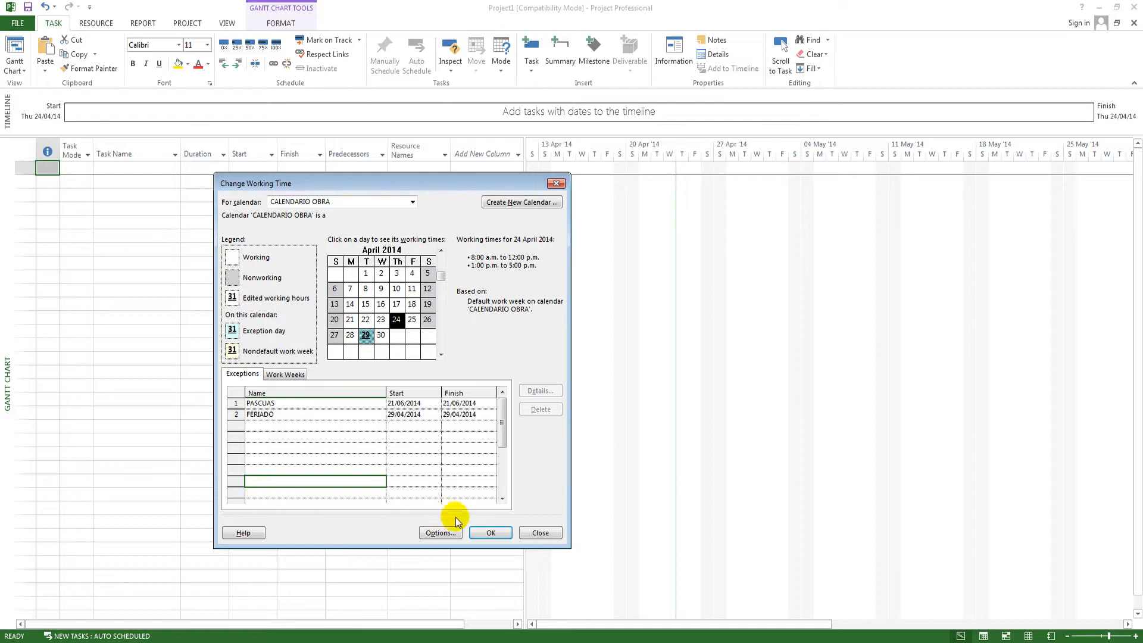
{"action": "left_click", "coordinate": [502, 533]}
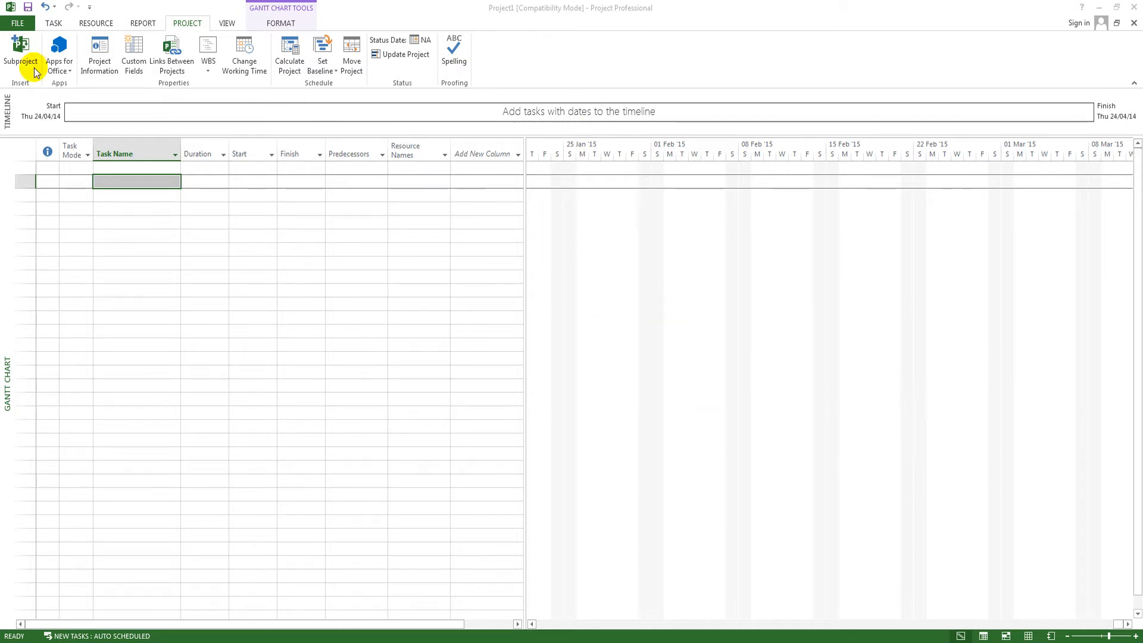
- Assign CALENDARIO OBRA as the calendar in the project information, keeping the start date of Thu 24/04/14
{"action": "left_click", "coordinate": [97, 61]}
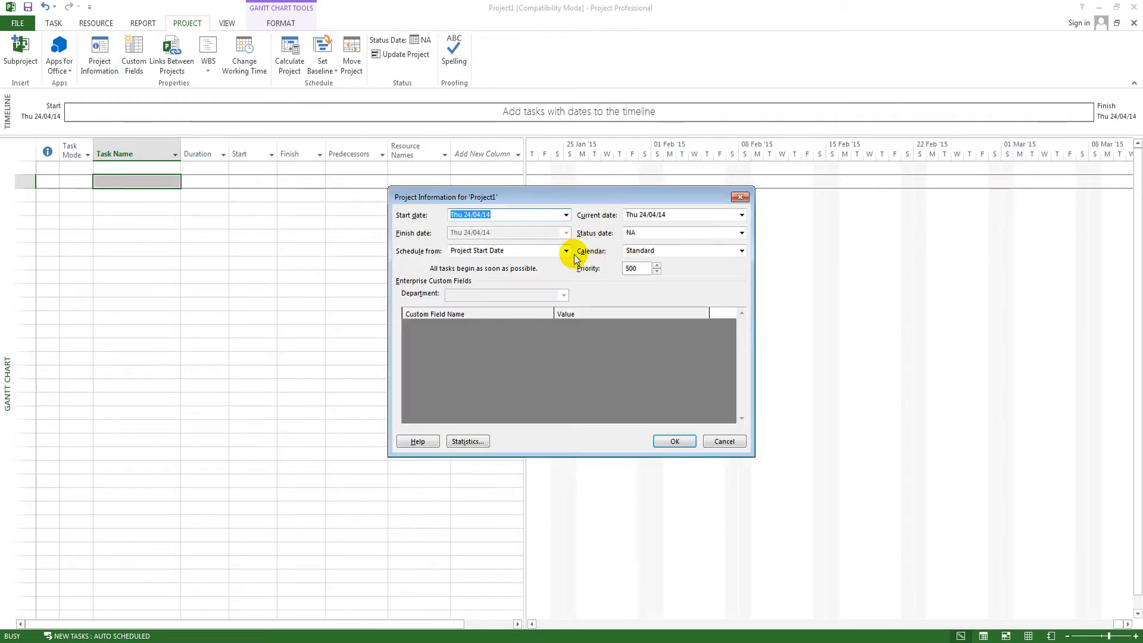
{"action": "left_click", "coordinate": [655, 251]}
{"action": "left_click", "coordinate": [655, 275]}
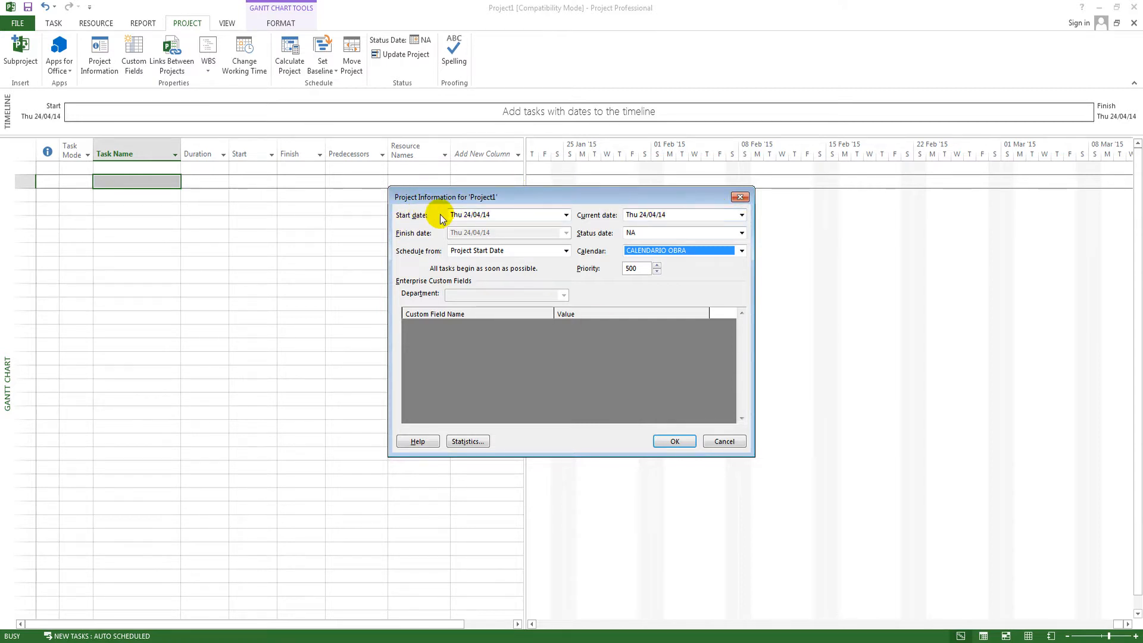
{"action": "left_click", "coordinate": [518, 214]}
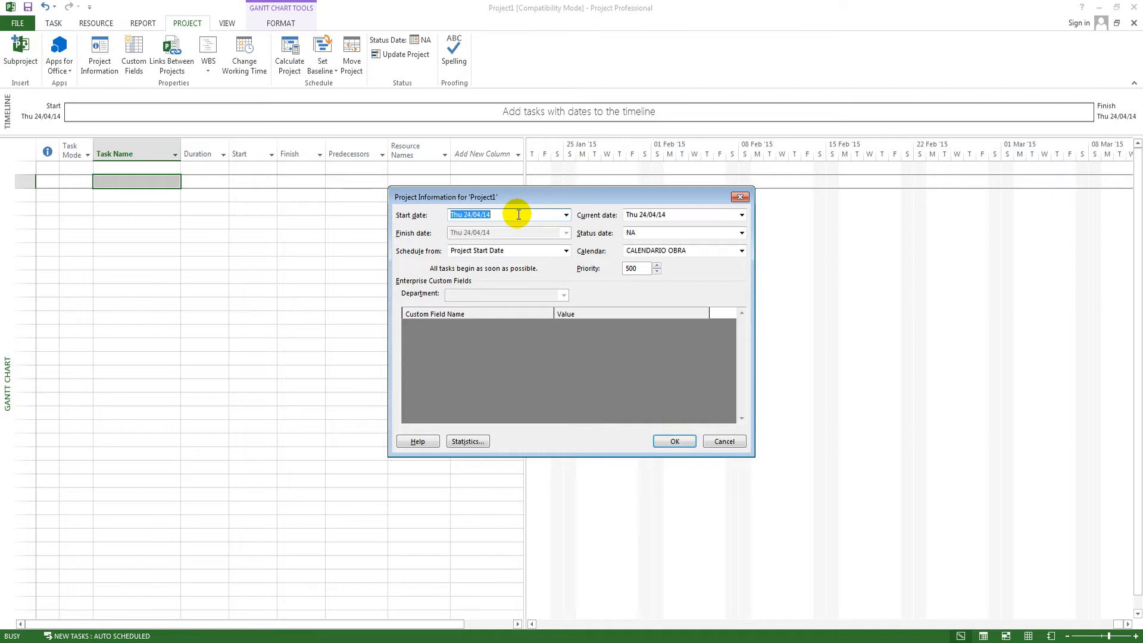
{"action": "left_click", "coordinate": [518, 215]}
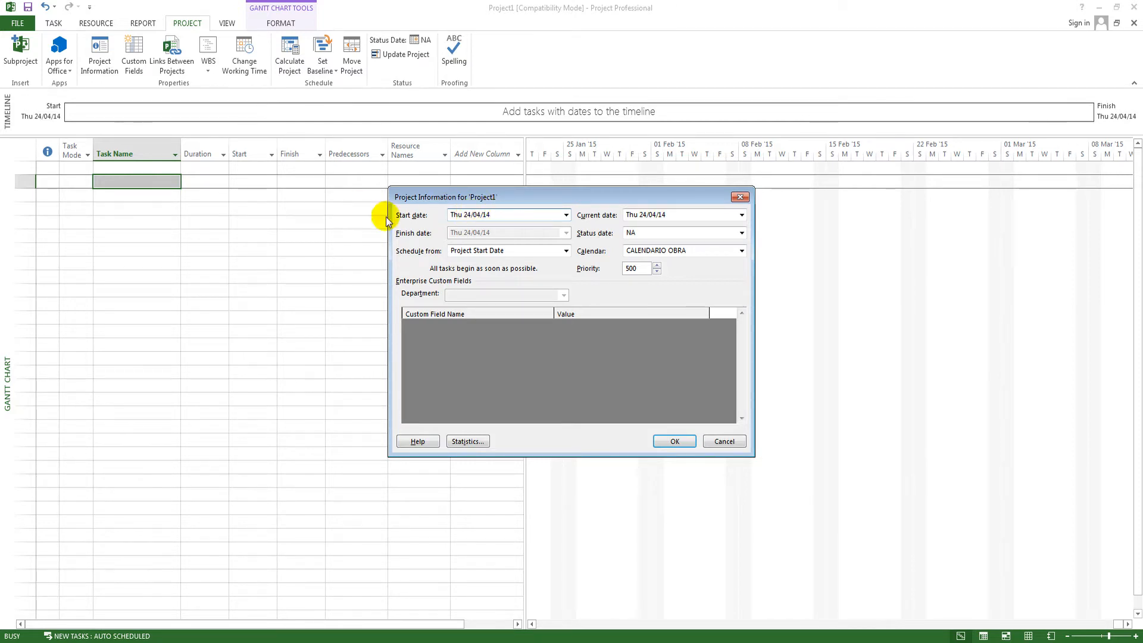
{"action": "left_click", "coordinate": [677, 442]}
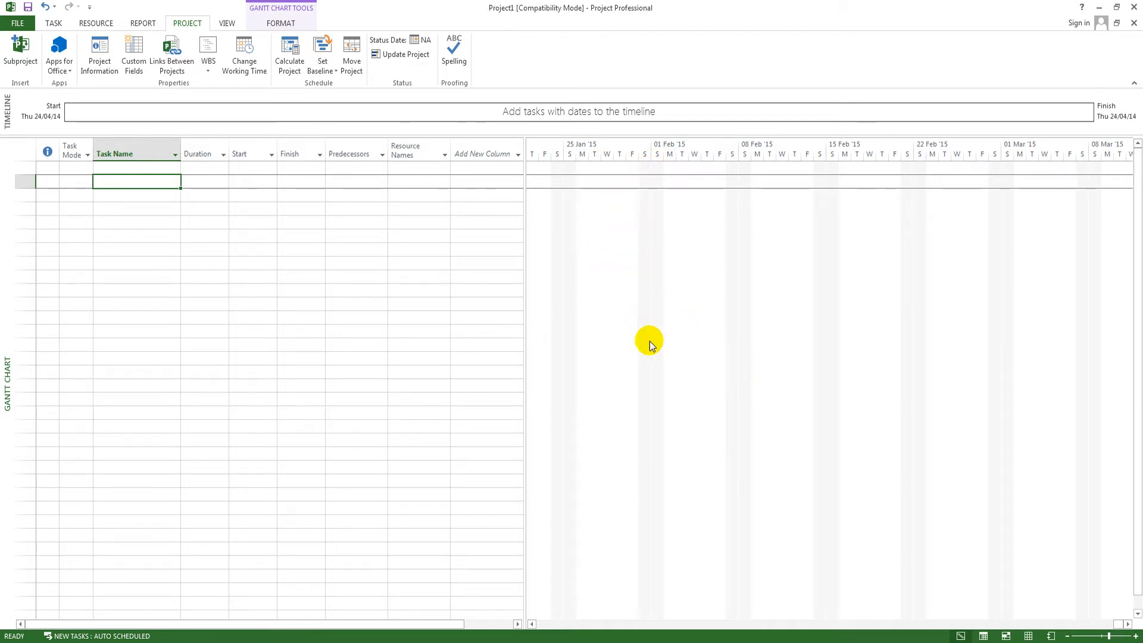
- Choose CALENDARIO OBRA (Project Calendar) as the calendar for the Gantt chart's nonworking time display
{"action": "left_click", "coordinate": [672, 310]}
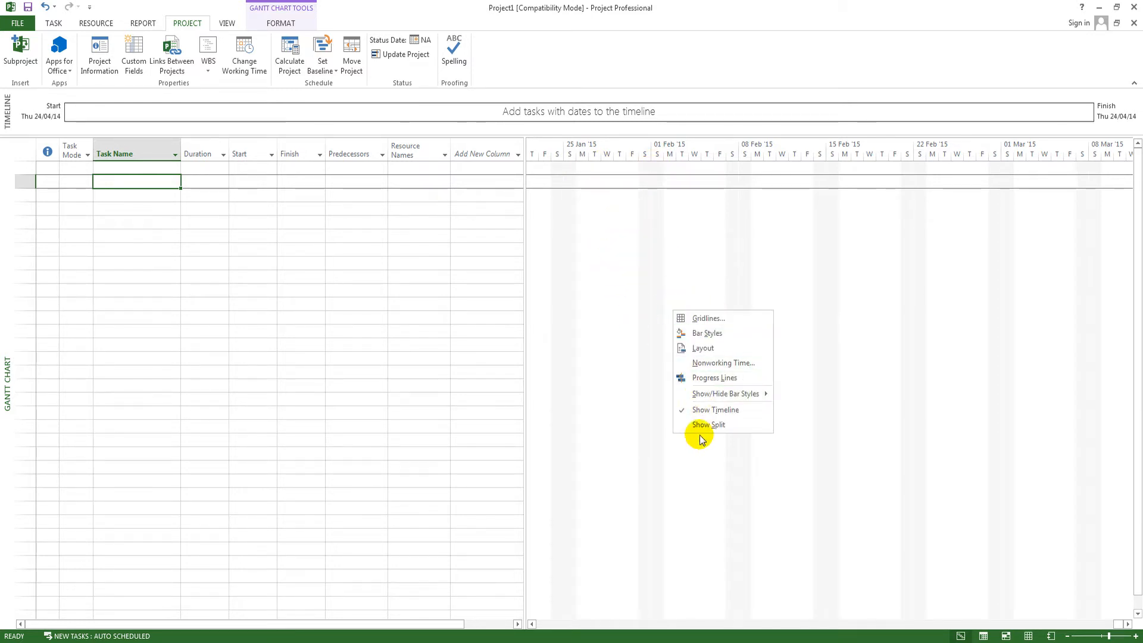
{"action": "left_click", "coordinate": [723, 363]}
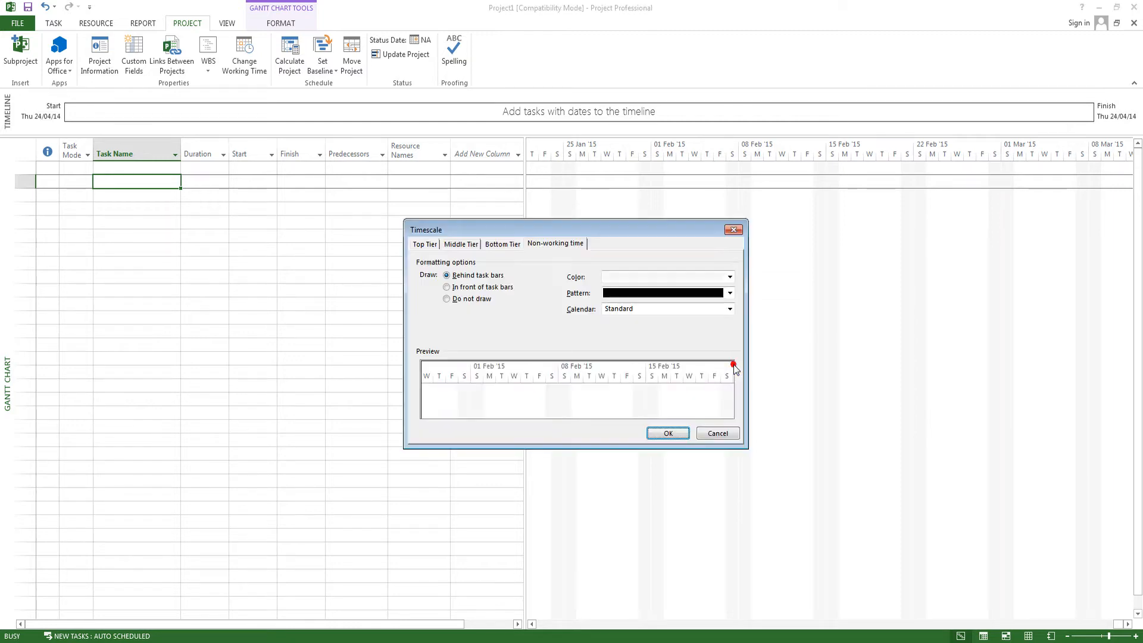
{"action": "left_click", "coordinate": [626, 309]}
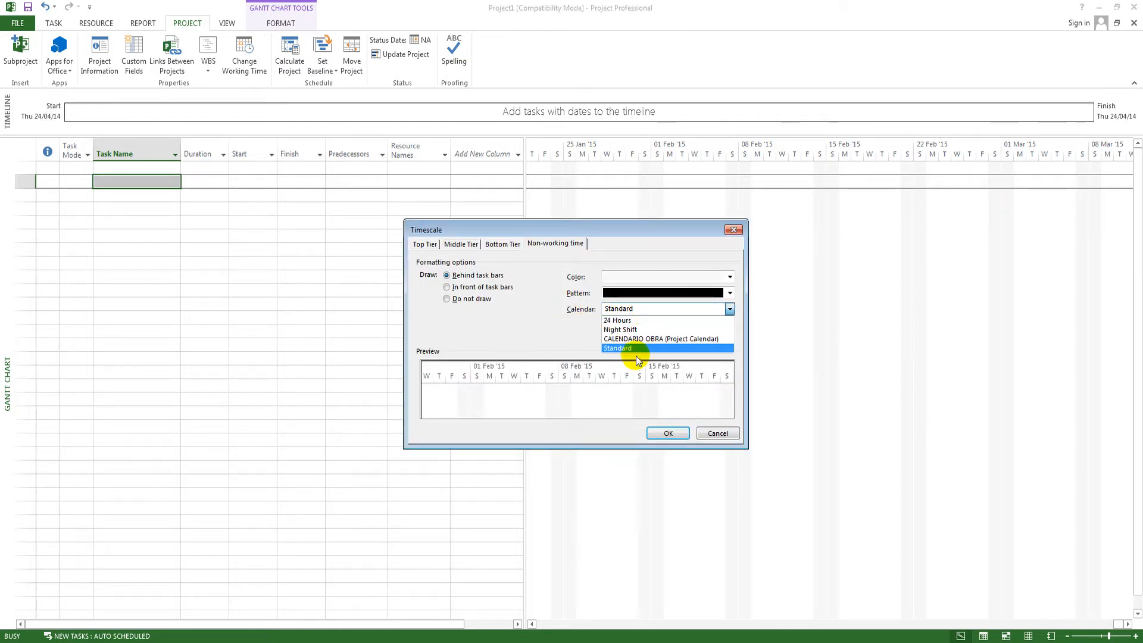
{"action": "left_click", "coordinate": [627, 339]}
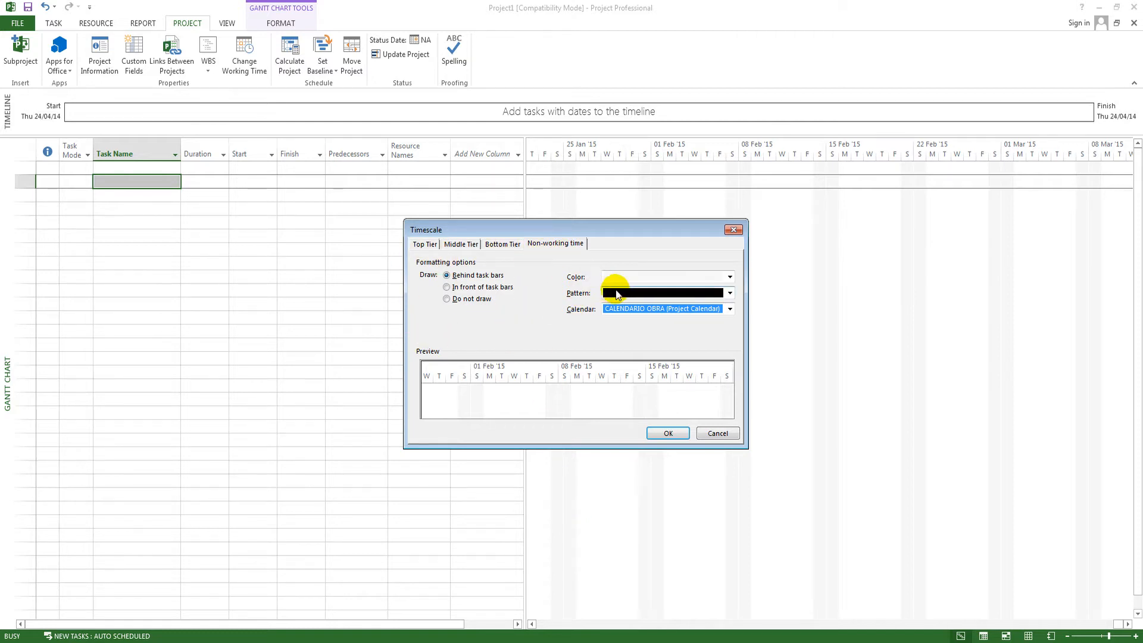
- Examine the color choices for the nonworking time shading
{"action": "left_click", "coordinate": [633, 277]}
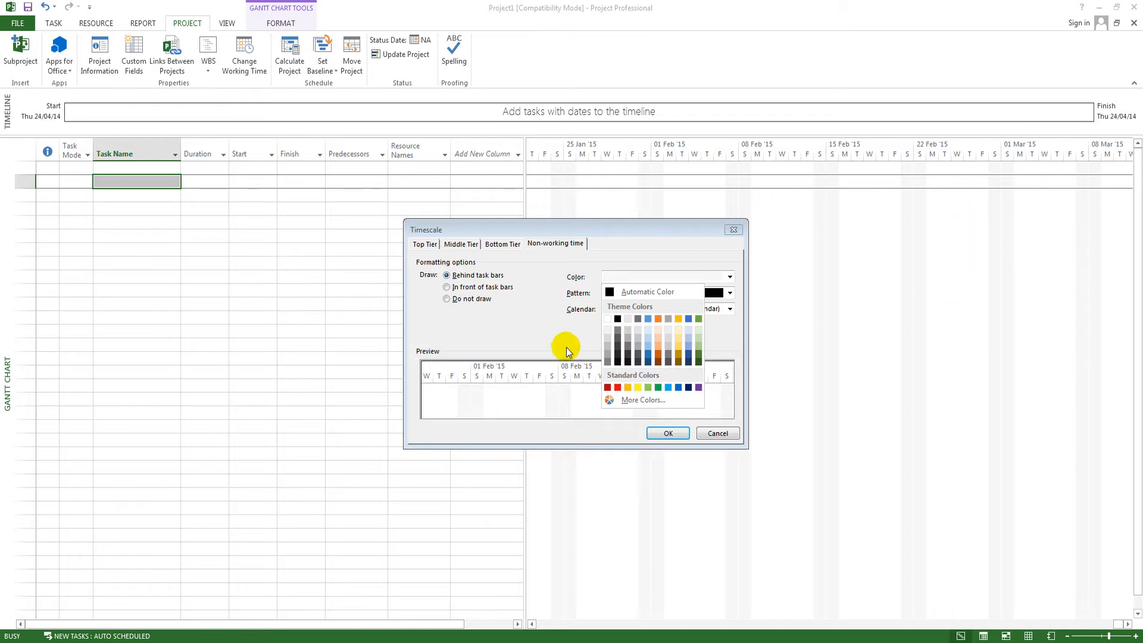
{"action": "left_click", "coordinate": [648, 279]}
{"action": "left_click", "coordinate": [649, 279]}
{"action": "left_click", "coordinate": [649, 279]}
{"action": "left_click", "coordinate": [648, 278]}
{"action": "left_click", "coordinate": [649, 277]}
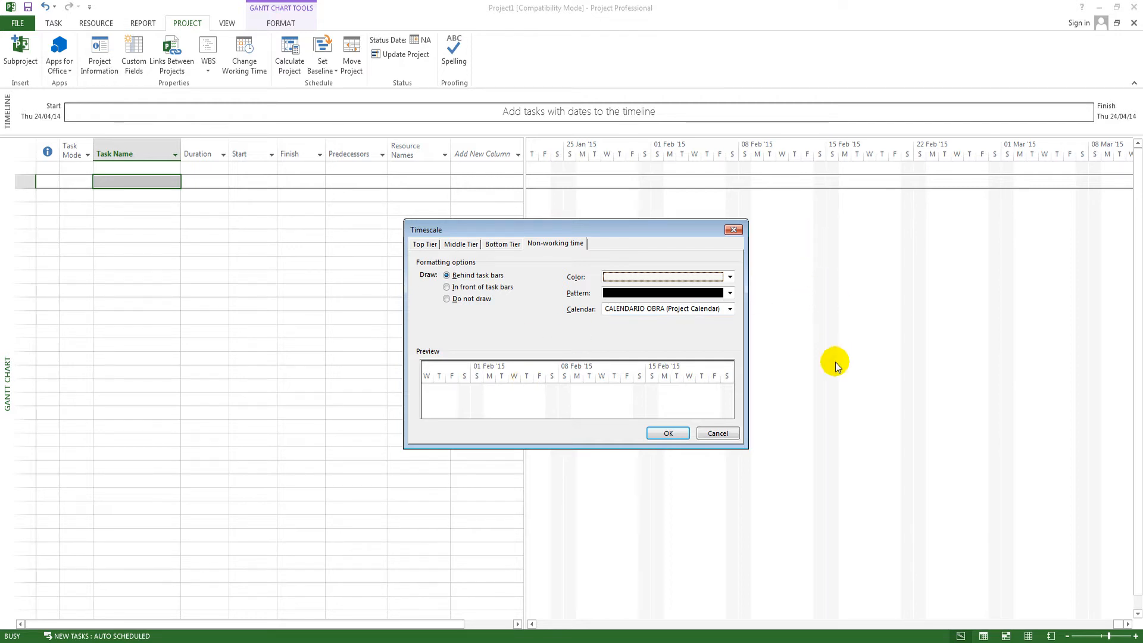
- Review the top, middle and bottom tier settings, keep the middle tier label 25 Jan '09, and accept the timescale settings
{"action": "left_click", "coordinate": [499, 244]}
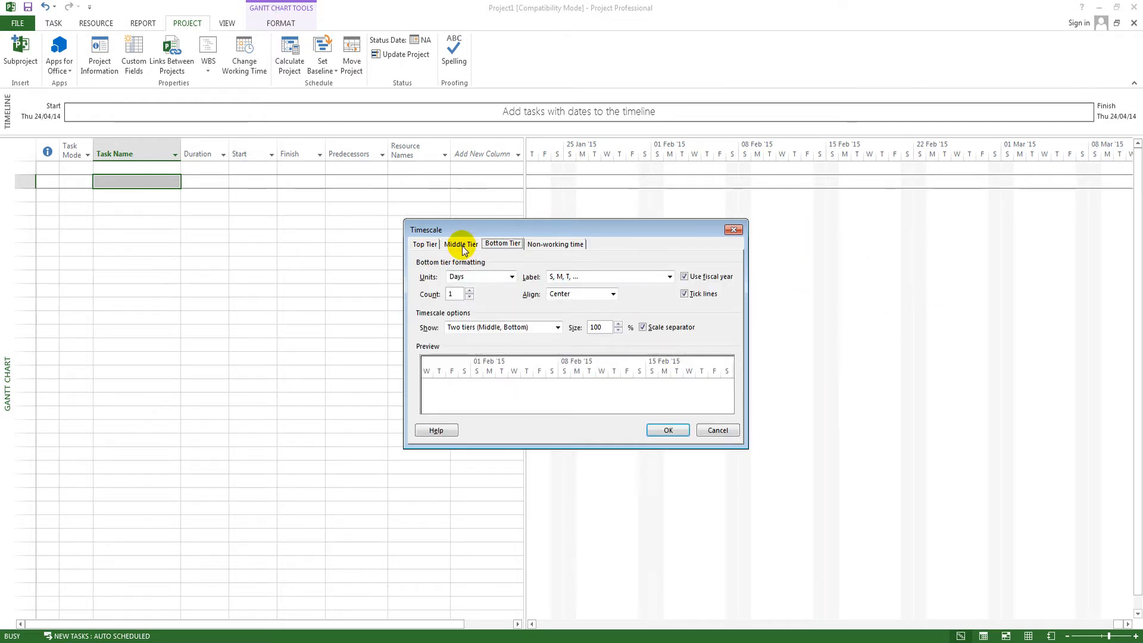
{"action": "left_click", "coordinate": [472, 243]}
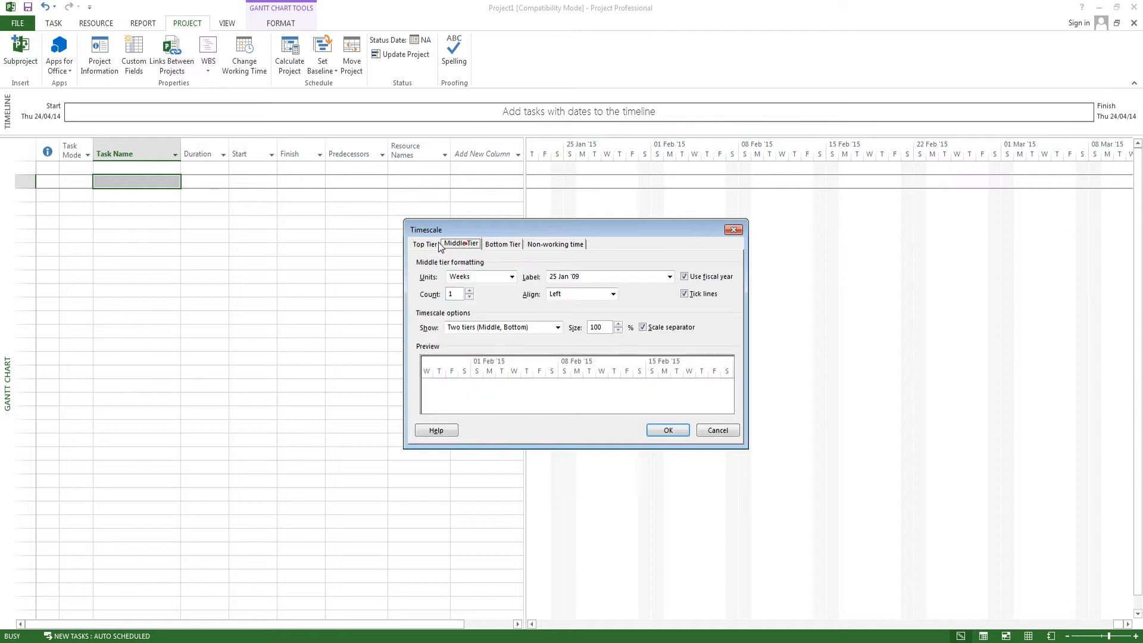
{"action": "left_click", "coordinate": [426, 243]}
{"action": "left_click", "coordinate": [474, 244]}
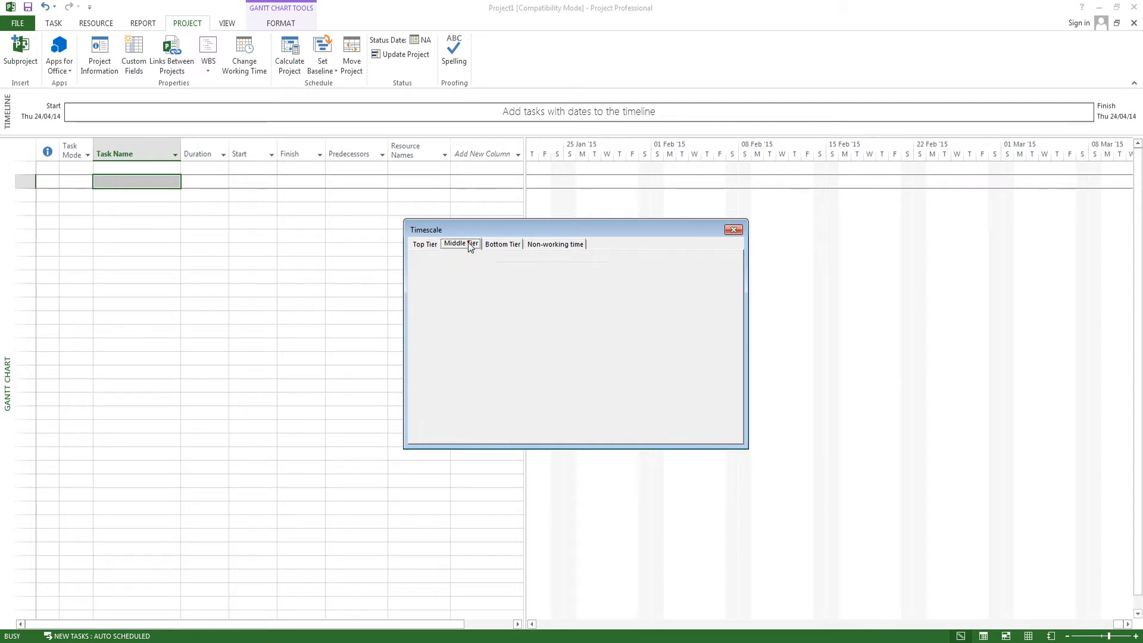
{"action": "left_click", "coordinate": [564, 277]}
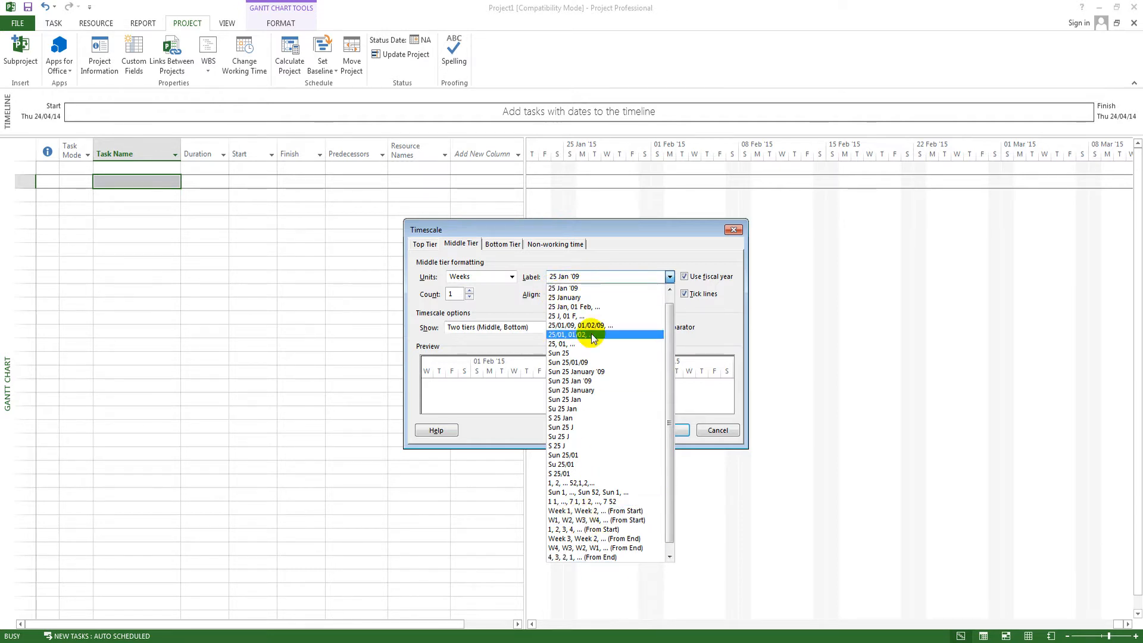
{"action": "left_click", "coordinate": [598, 264]}
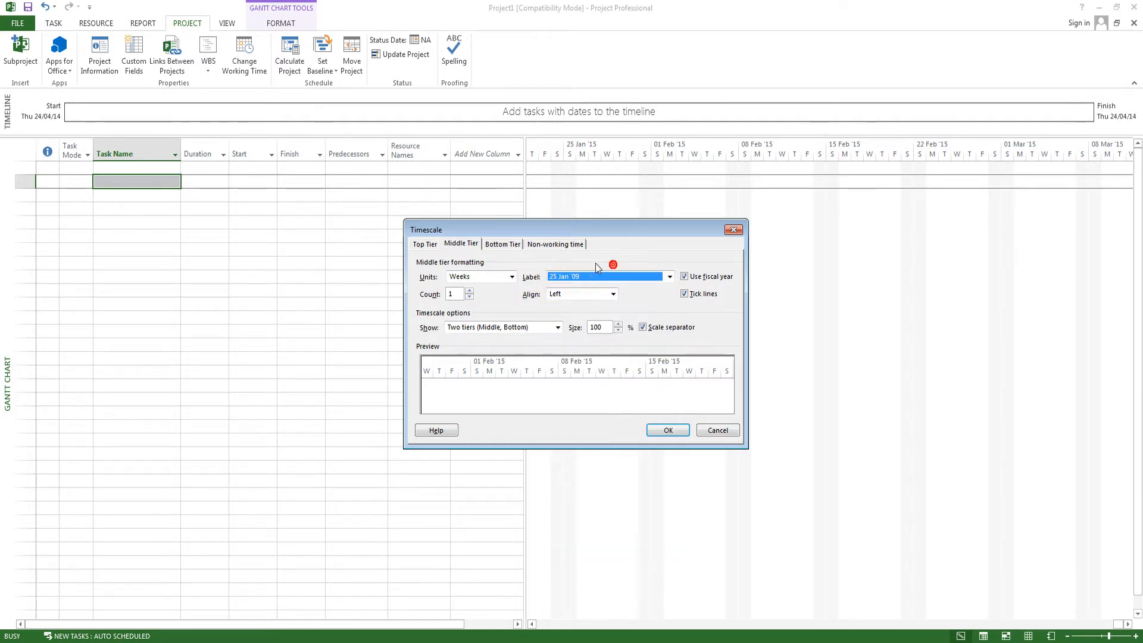
{"action": "left_click", "coordinate": [422, 244]}
{"action": "left_click", "coordinate": [502, 244]}
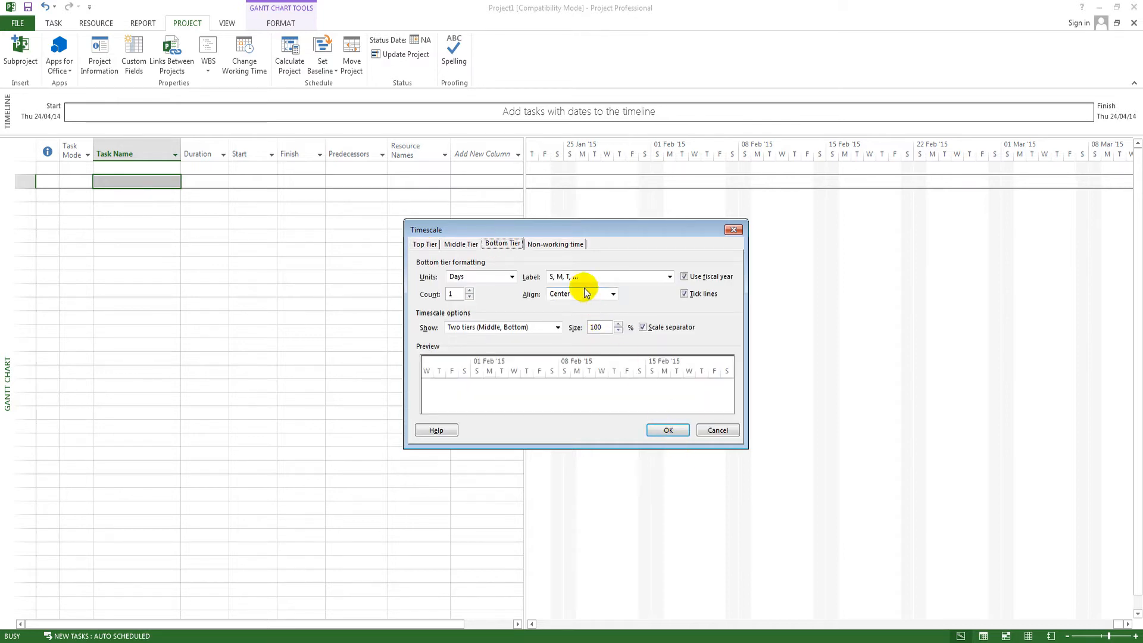
{"action": "left_click", "coordinate": [668, 429]}
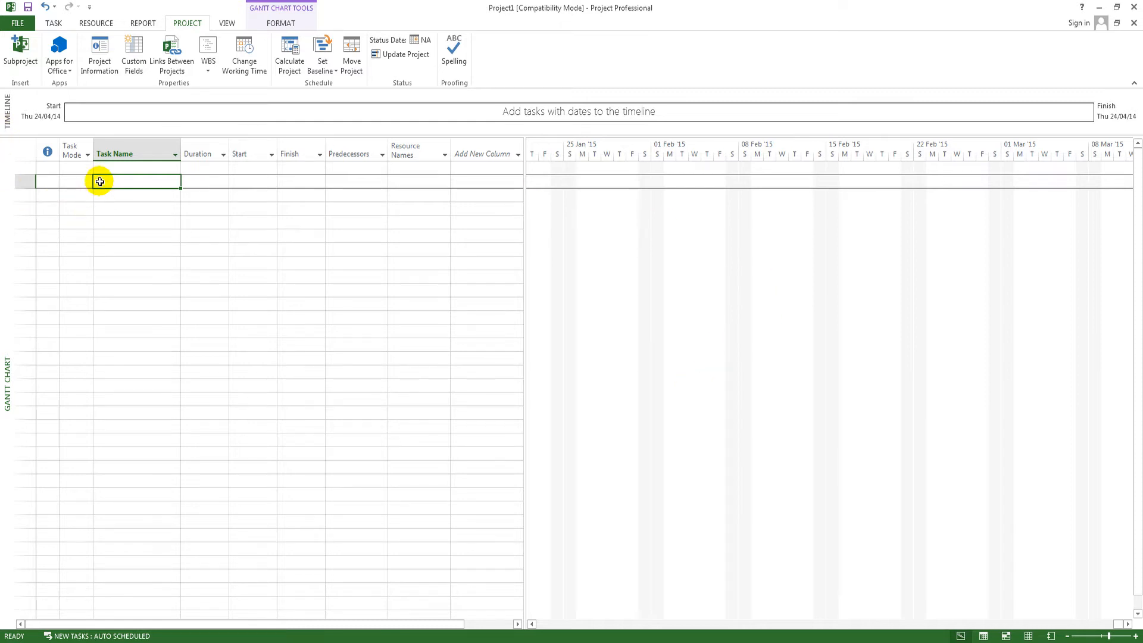
- Rename the Task Name column heading as TAREA
{"action": "left_click", "coordinate": [383, 275]}
{"action": "left_click", "coordinate": [120, 182]}
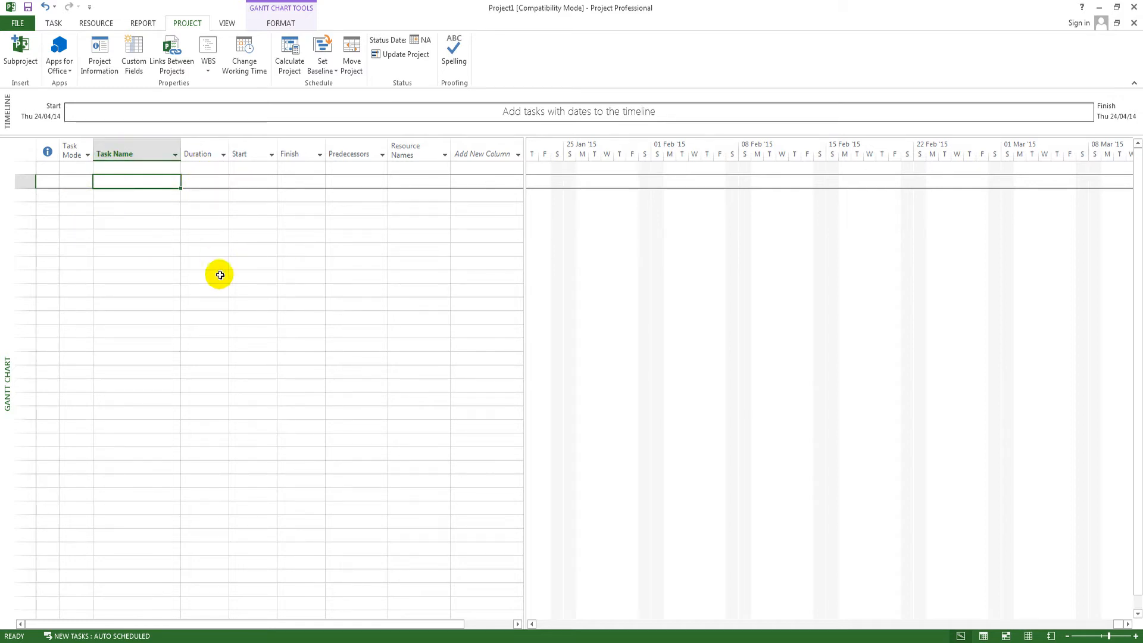
{"action": "double_click", "coordinate": [133, 148]}
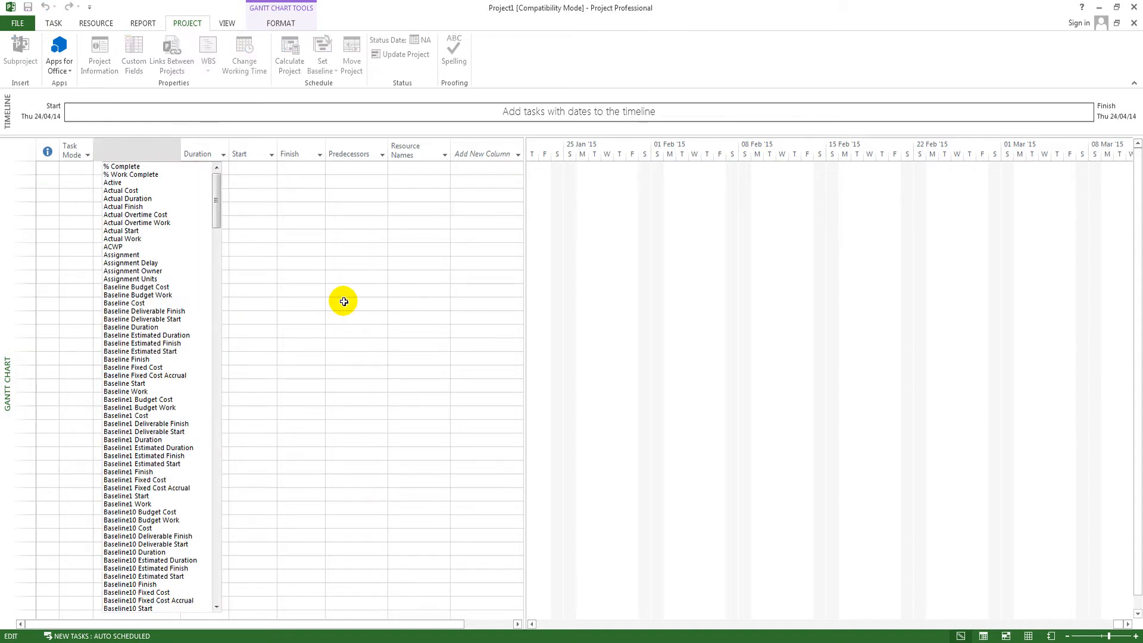
{"action": "key", "text": "Caps_Lock"}
{"action": "type", "text": "T"}
{"action": "key", "text": "Caps_Lock"}
{"action": "type", "text": "aks"}
{"action": "key", "text": "BackSpace"}
{"action": "key", "text": "BackSpace"}
{"action": "key", "text": "BackSpace"}
{"action": "key", "text": "BackSpace"}
{"action": "key", "text": "Caps_Lock"}
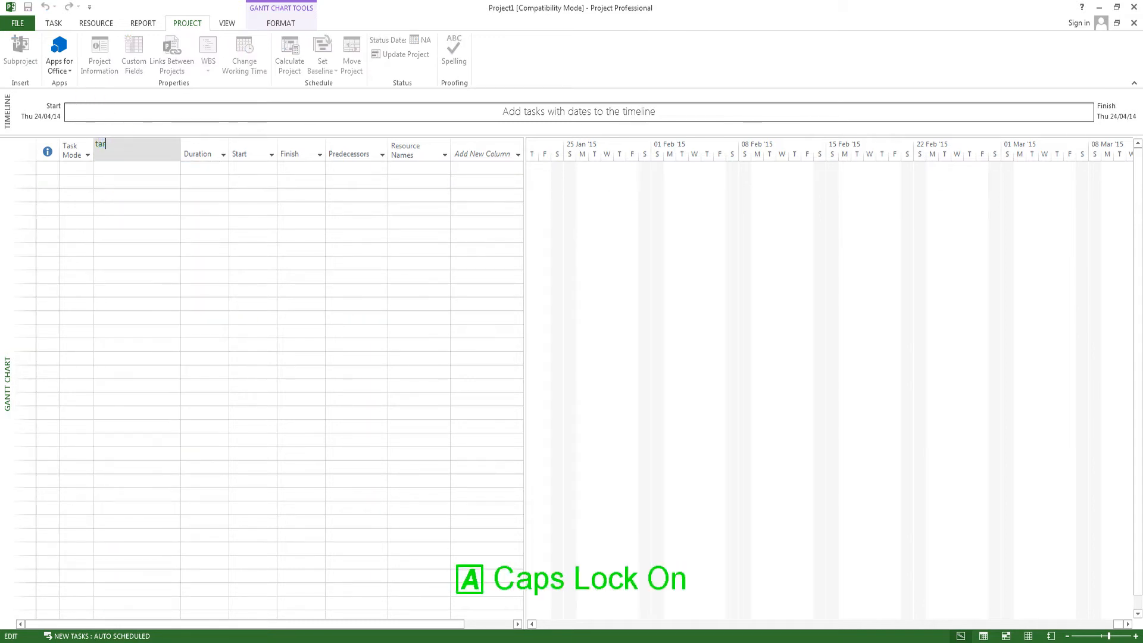
{"action": "type", "text": "TAREA"}
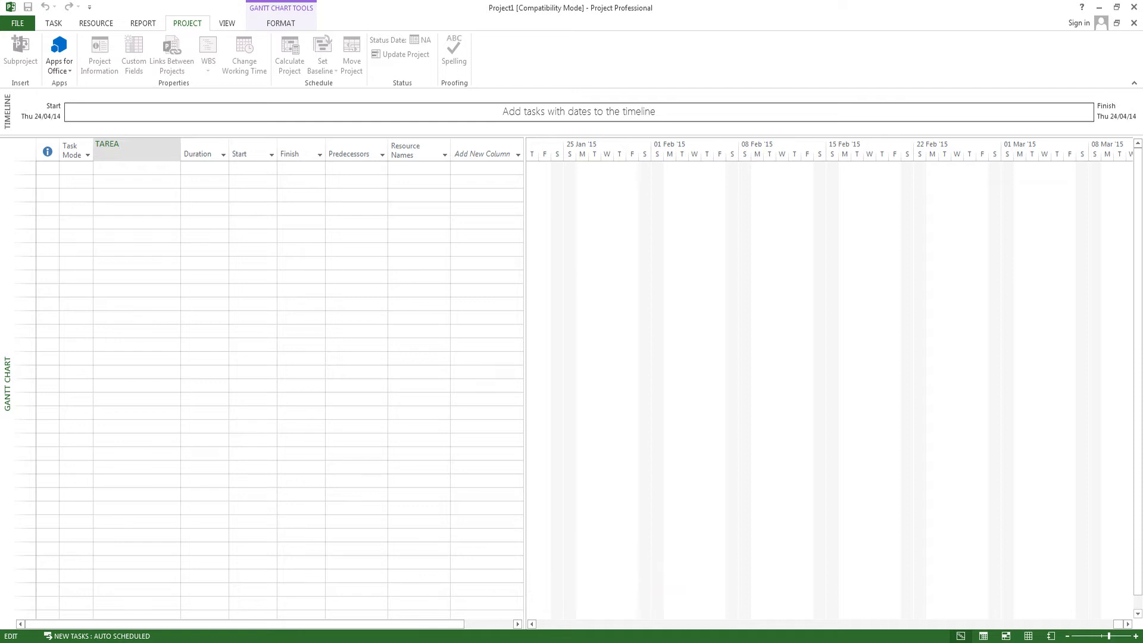
{"action": "left_click", "coordinate": [192, 258]}
- Enter three tasks named TAREA 1, TAREA 2 and TAREA 3 in consecutive rows, starting in the second row
{"action": "left_click", "coordinate": [122, 185]}
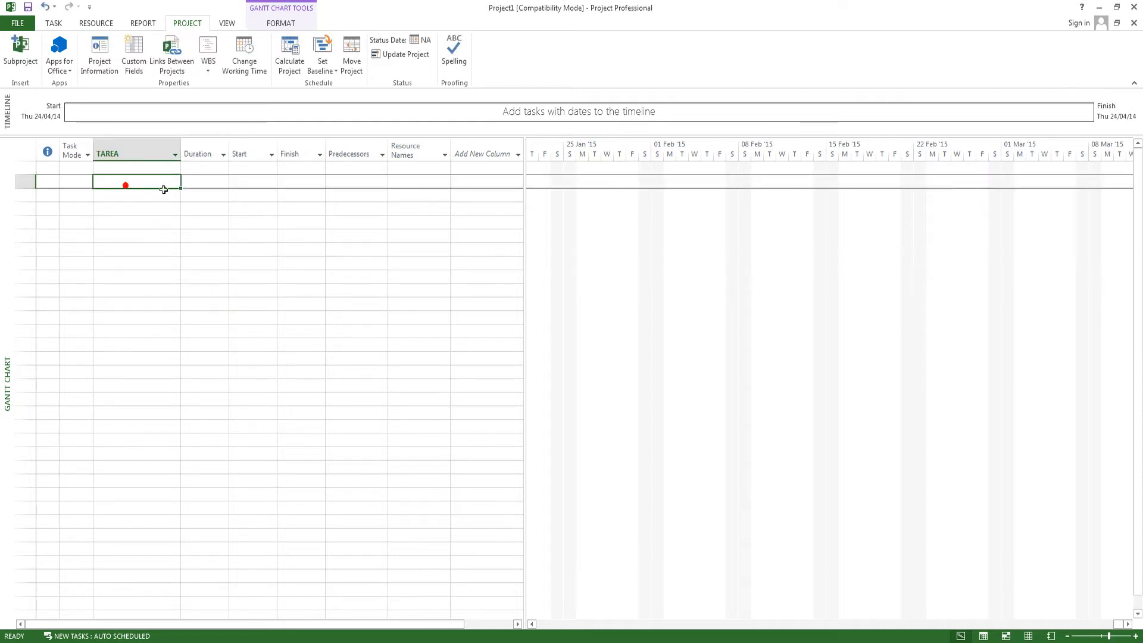
{"action": "type", "text": "T"}
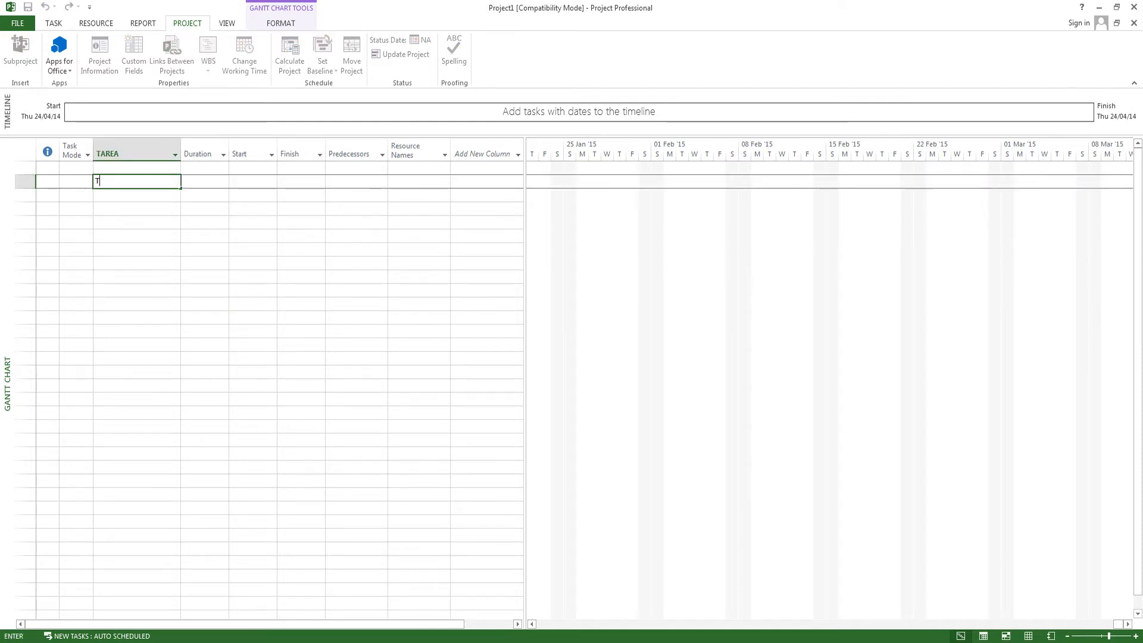
{"action": "type", "text": "AREA 1"}
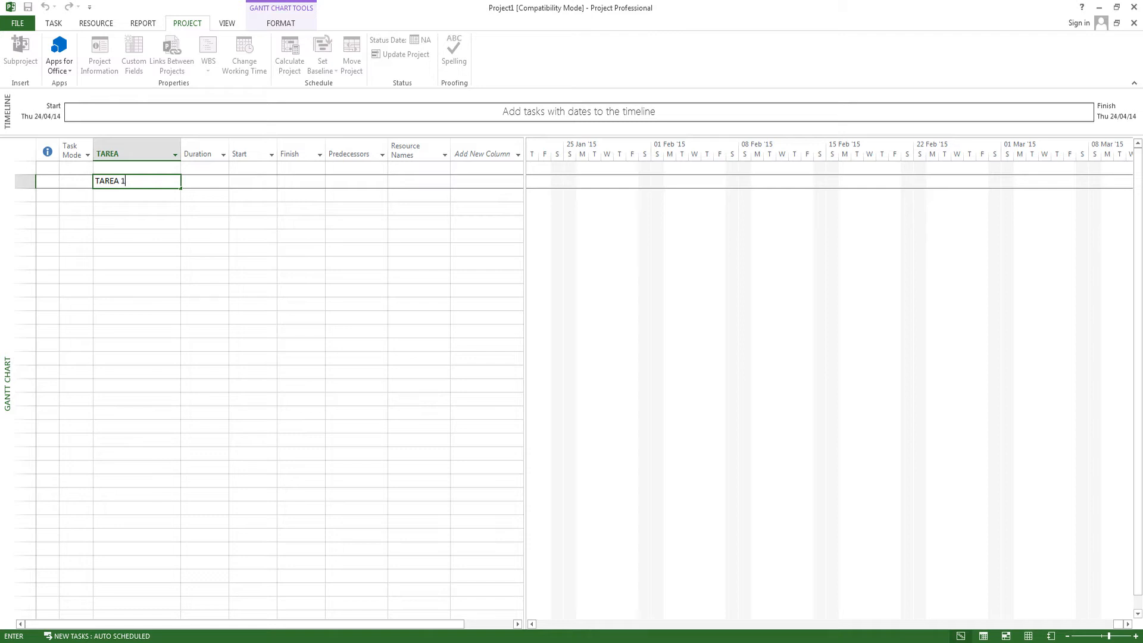
{"action": "key", "text": "Return"}
{"action": "type", "text": "TARE"}
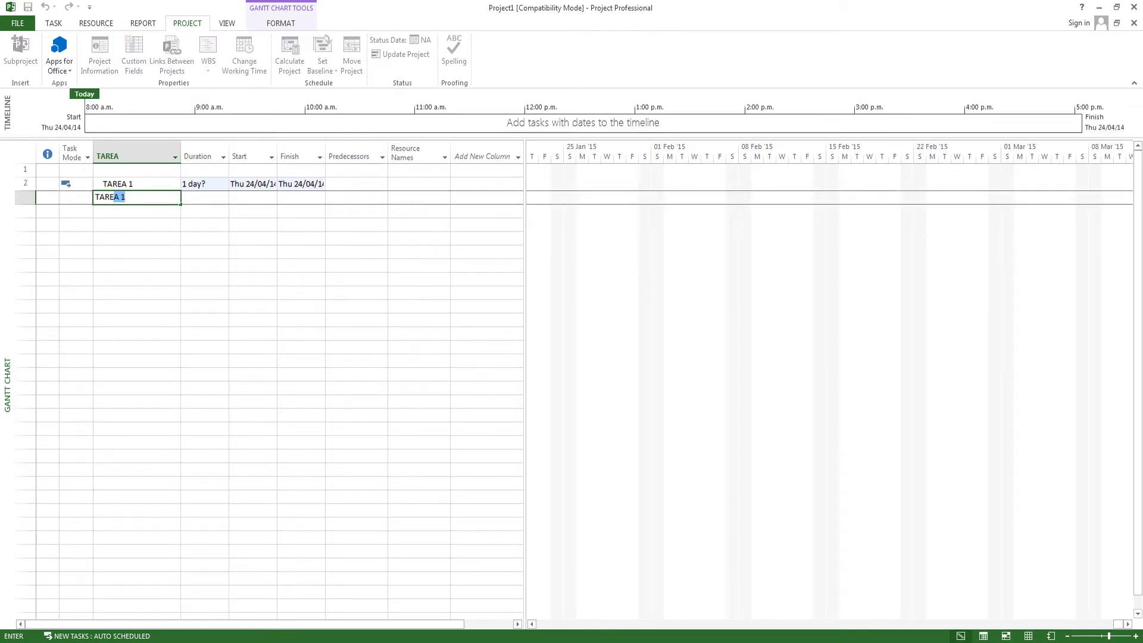
{"action": "type", "text": "A 2"}
{"action": "key", "text": "Return"}
{"action": "type", "text": "TA"}
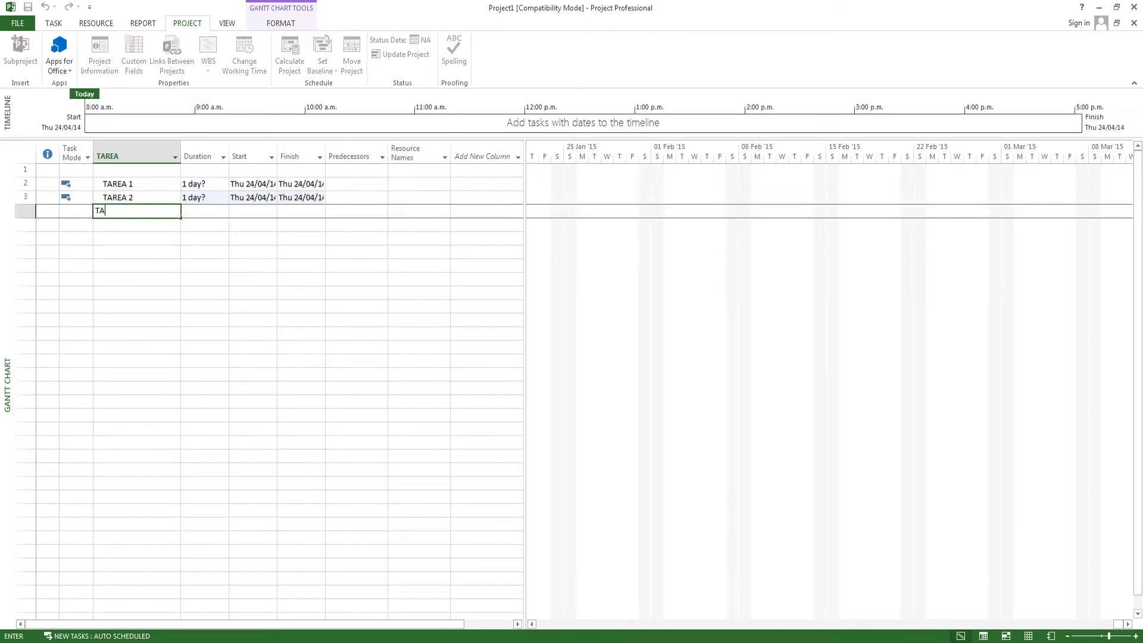
{"action": "type", "text": "REA 3"}
{"action": "key", "text": "Return"}
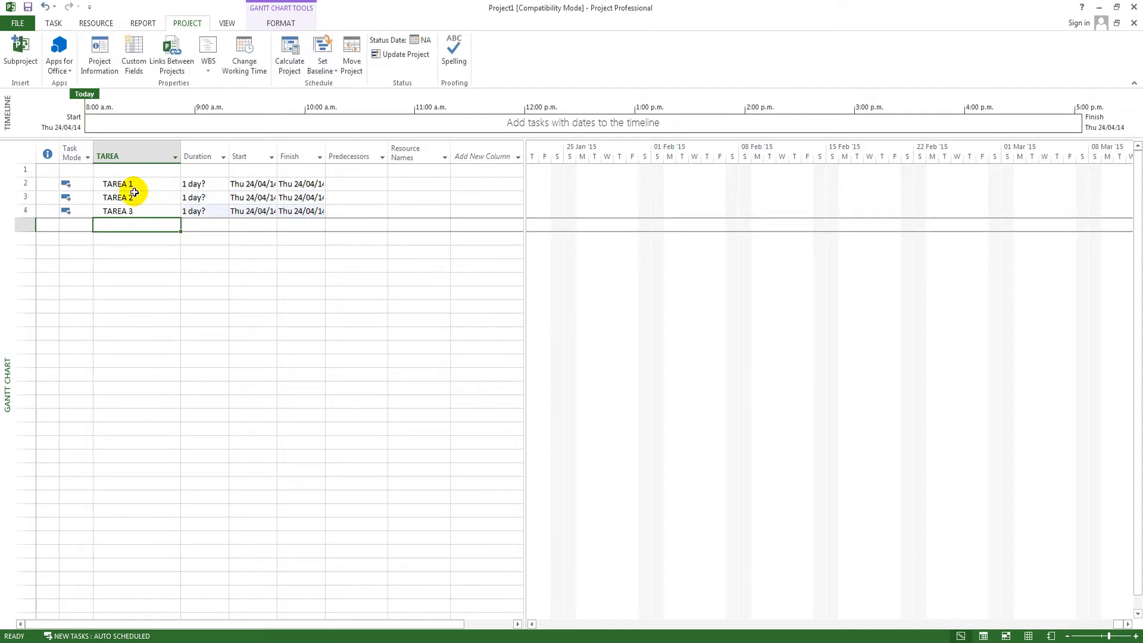
- Enter INICIO DE PRODUCCION as the task in the empty first row
{"action": "left_click", "coordinate": [134, 192]}
{"action": "left_click", "coordinate": [140, 184]}
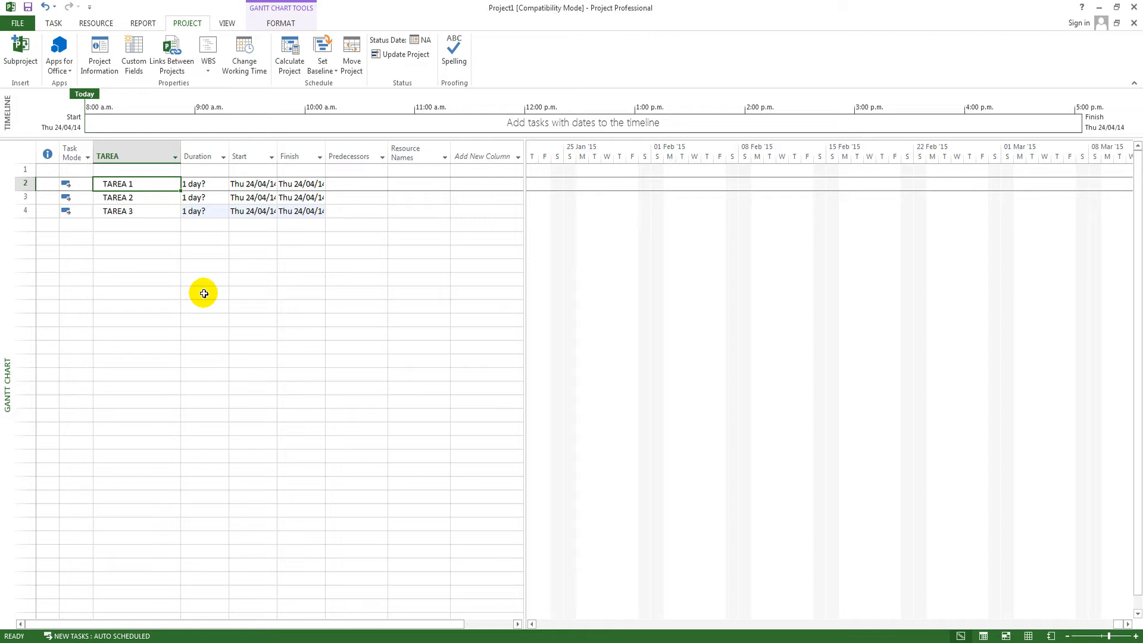
{"action": "key", "text": "Up"}
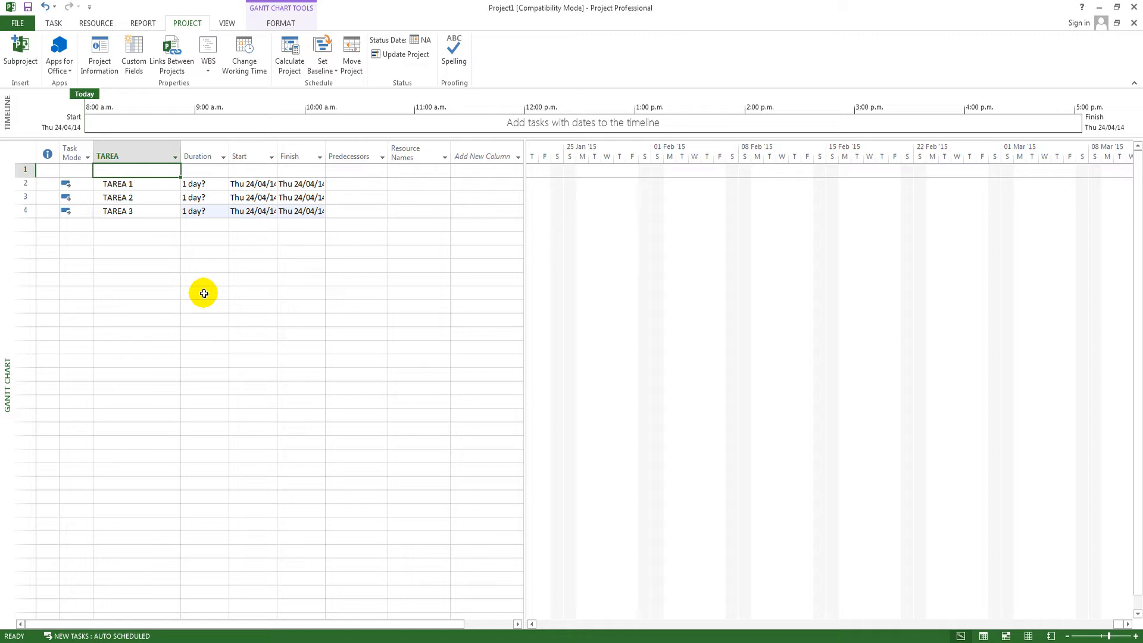
{"action": "type", "text": "INICIO DE PRODUCCION"}
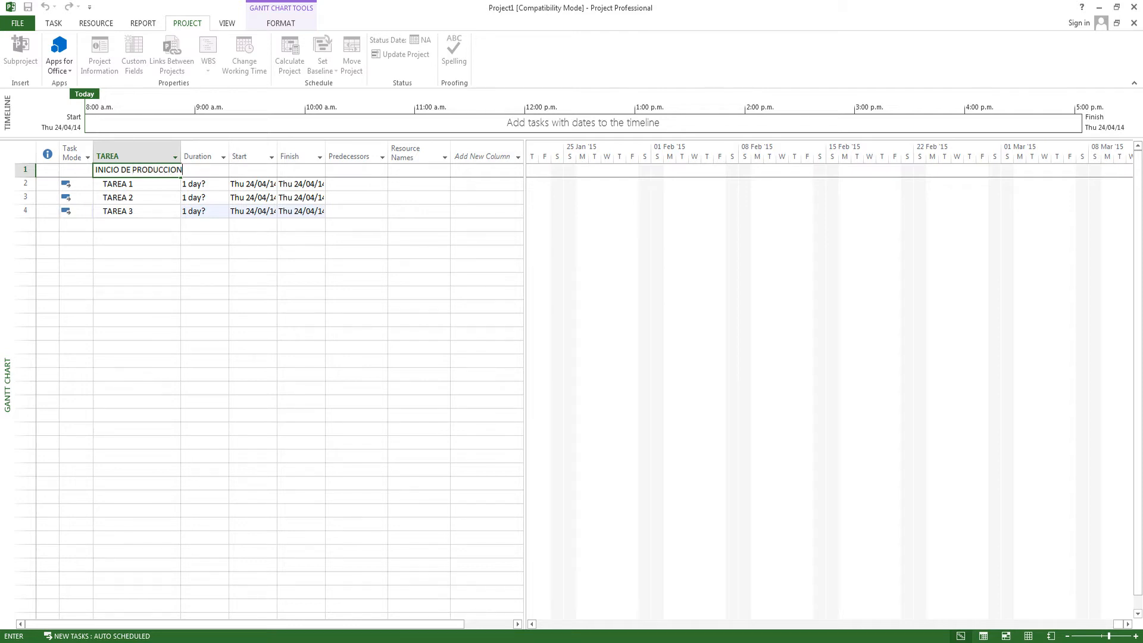
{"action": "key", "text": "Return"}
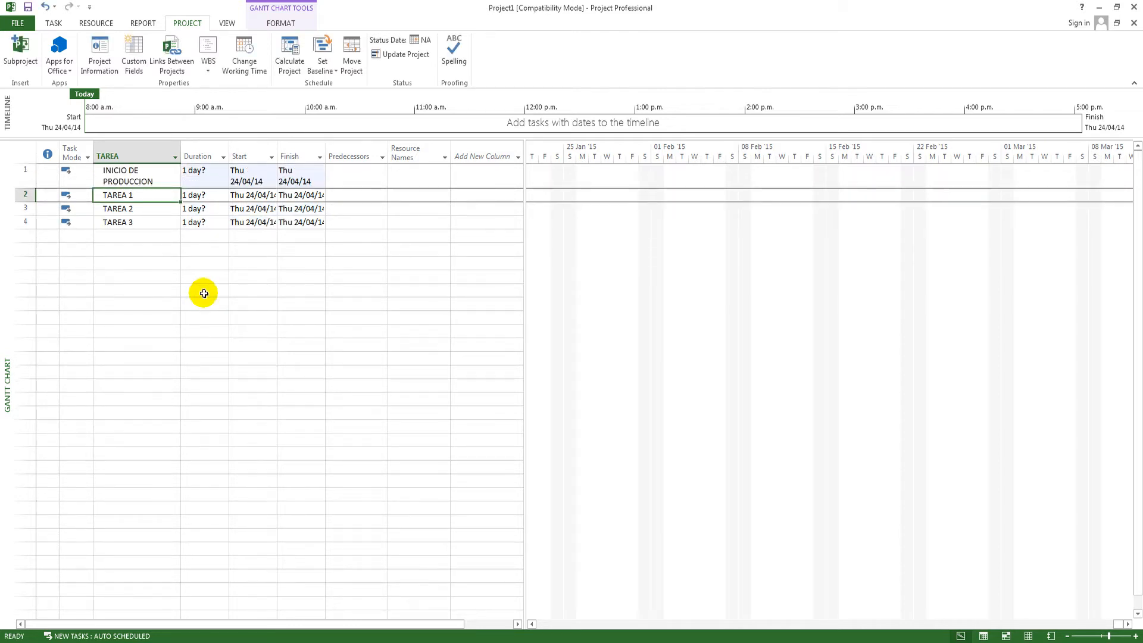
- Name the tasks in rows 2, 3 and 4 PEDIR RUEDAS, COLOCAR CHASIS and PINTURA CHASIS
{"action": "type", "text": "PEDIR RUEDAS"}
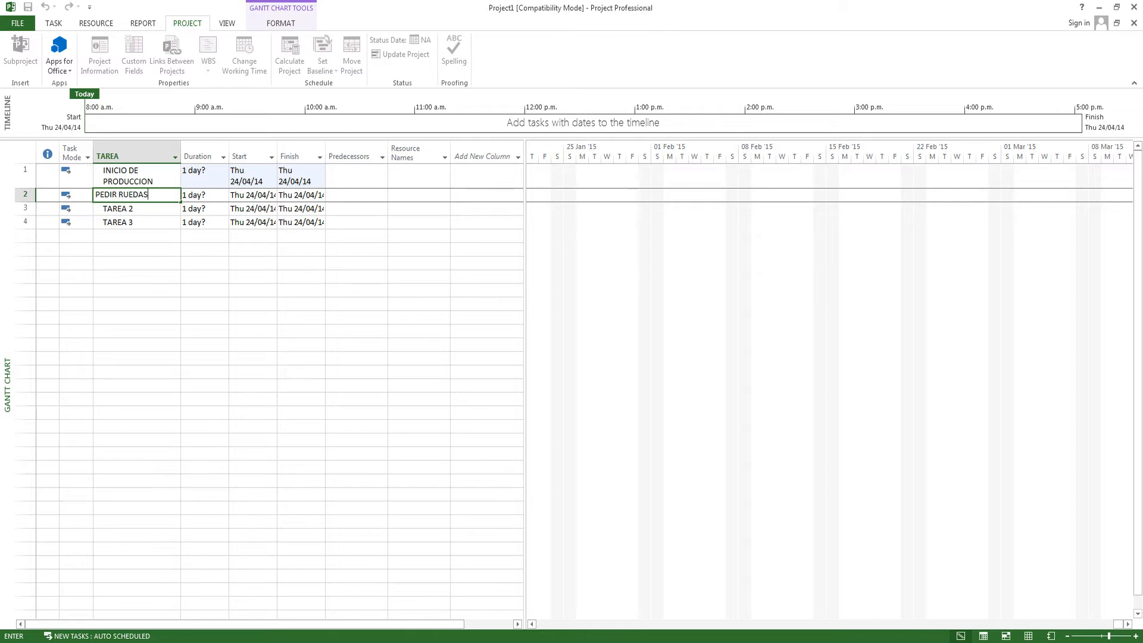
{"action": "key", "text": "Return"}
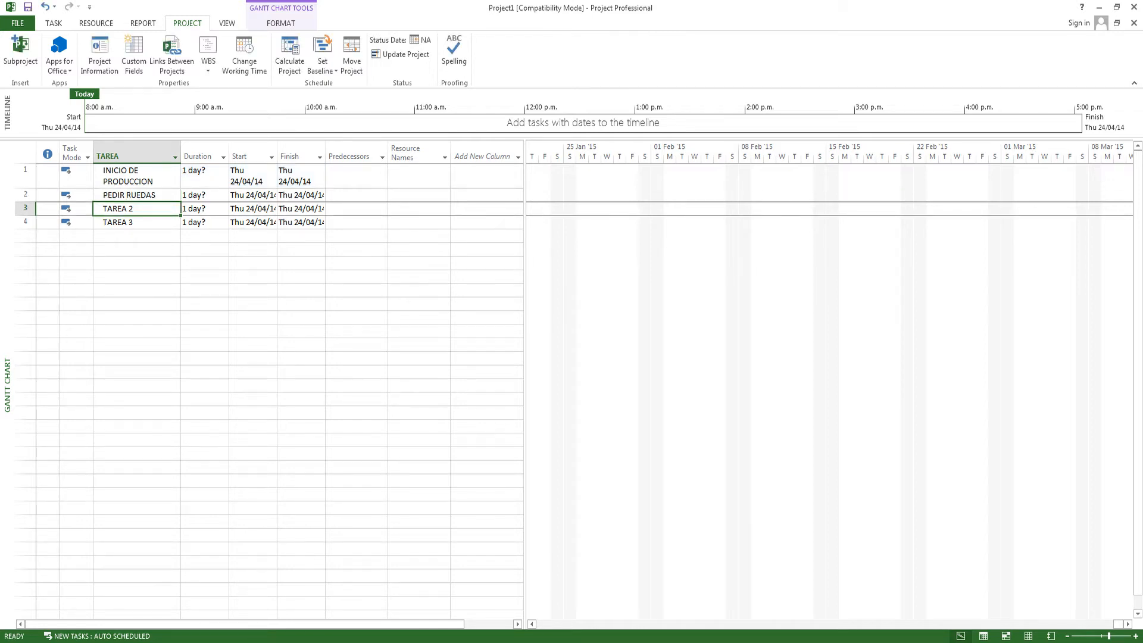
{"action": "type", "text": "COL"}
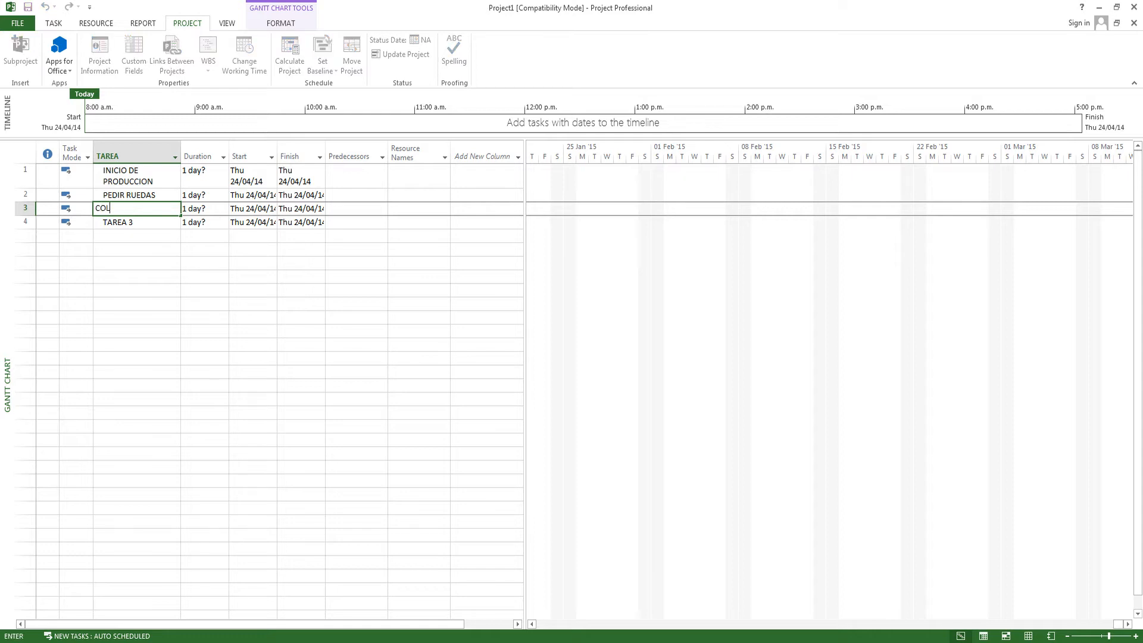
{"action": "type", "text": "OCAR CHASIS"}
{"action": "key", "text": "Return"}
{"action": "type", "text": "PINTURA"}
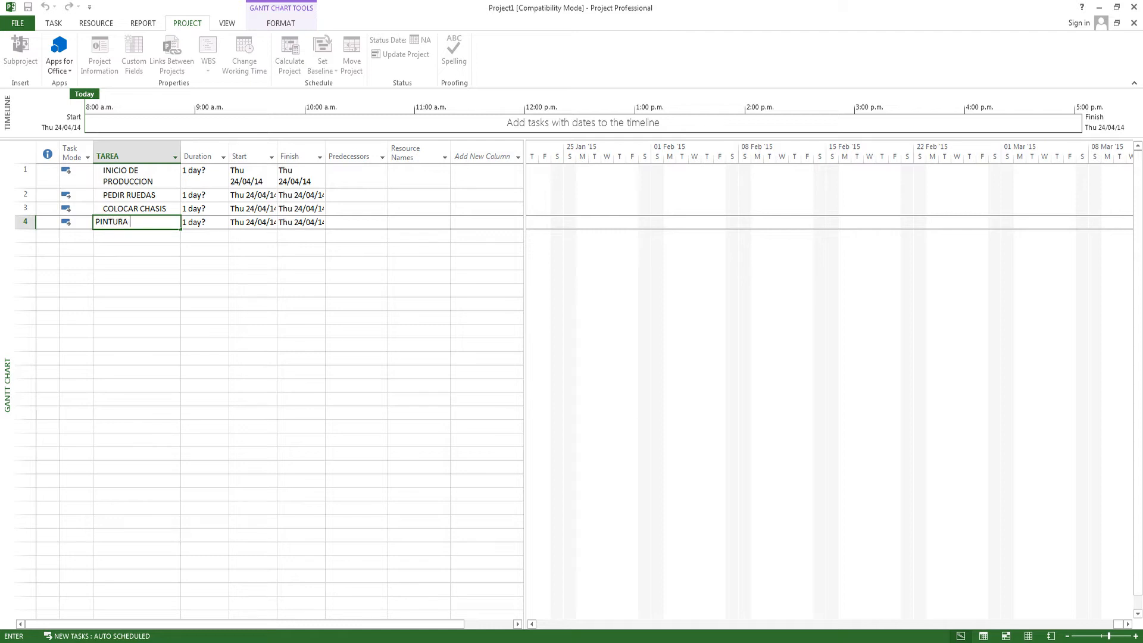
{"action": "key", "text": "Return"}
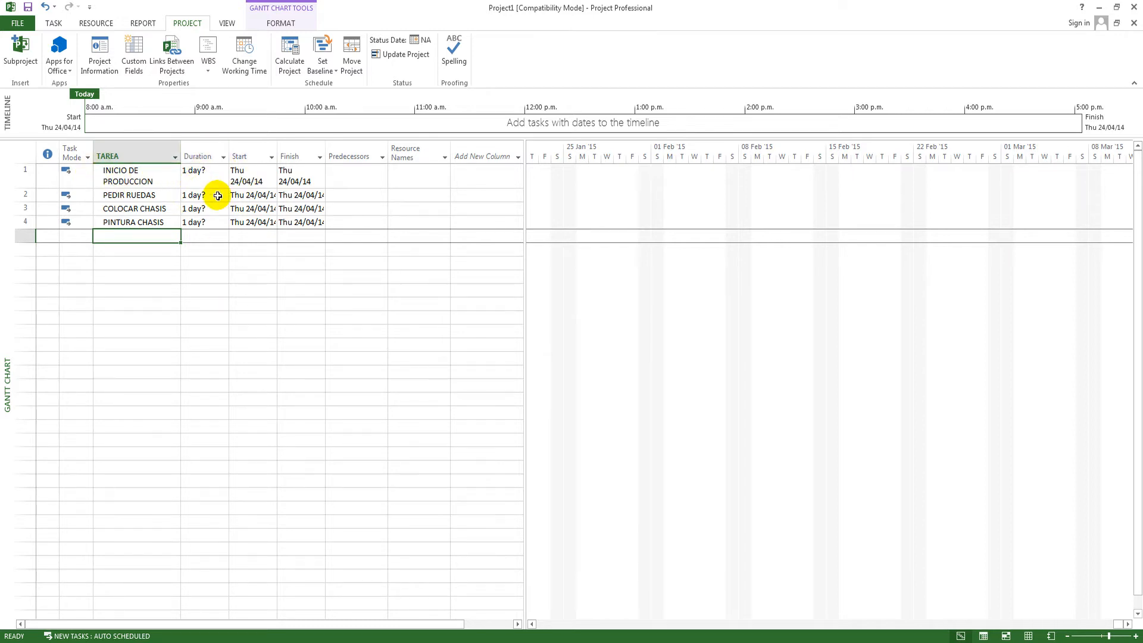
- Rename the Duration column heading as DURACION and widen the column to fit it
{"action": "double_click", "coordinate": [205, 152]}
{"action": "key", "text": "BackSpace"}
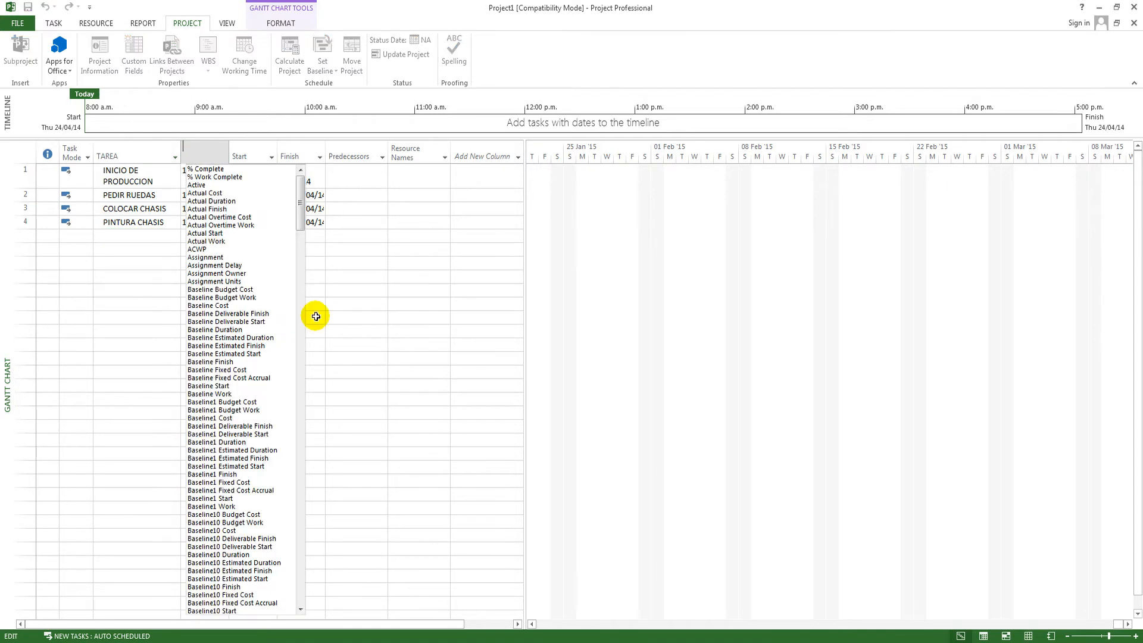
{"action": "type", "text": "DURACION"}
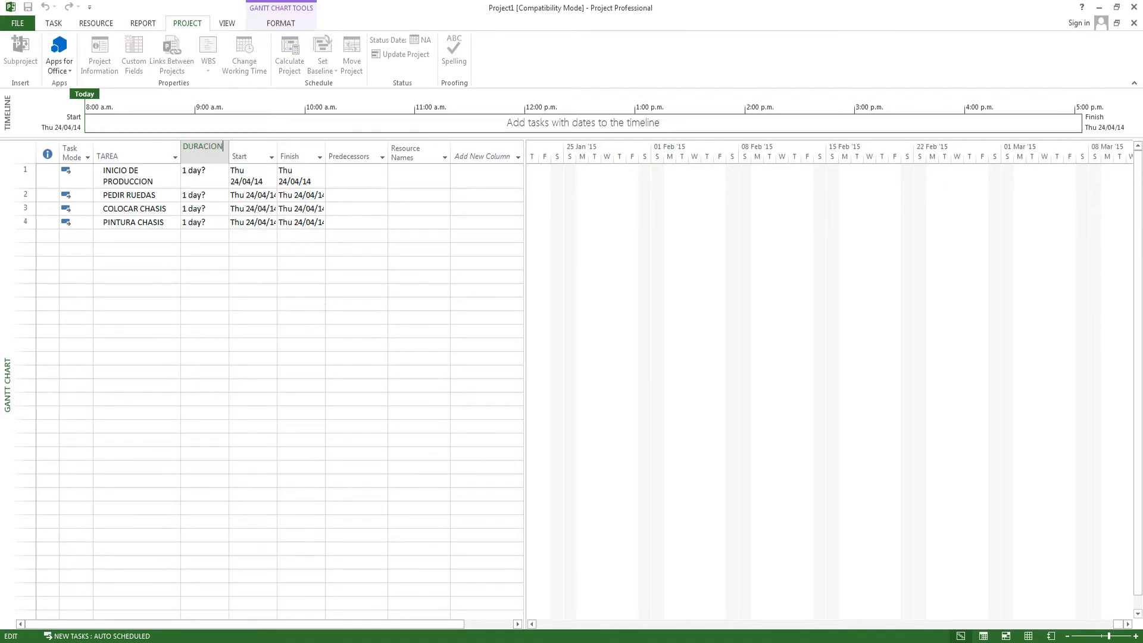
{"action": "key", "text": "Return"}
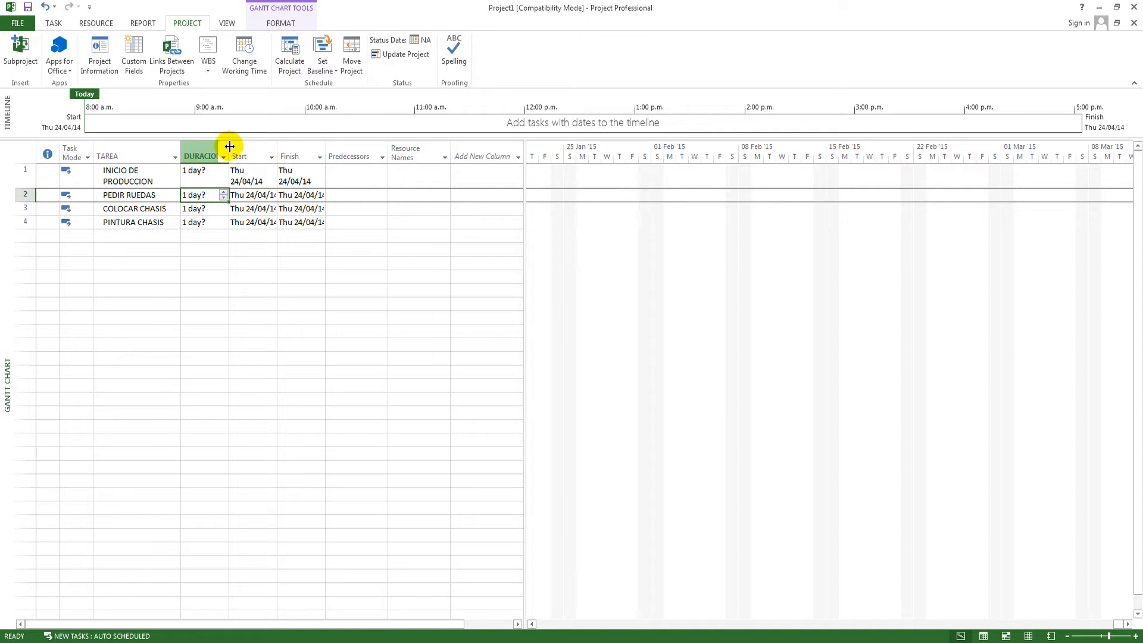
{"action": "left_click_drag", "start_coordinate": [228, 149], "coordinate": [247, 148]}
{"action": "left_click", "coordinate": [309, 343]}
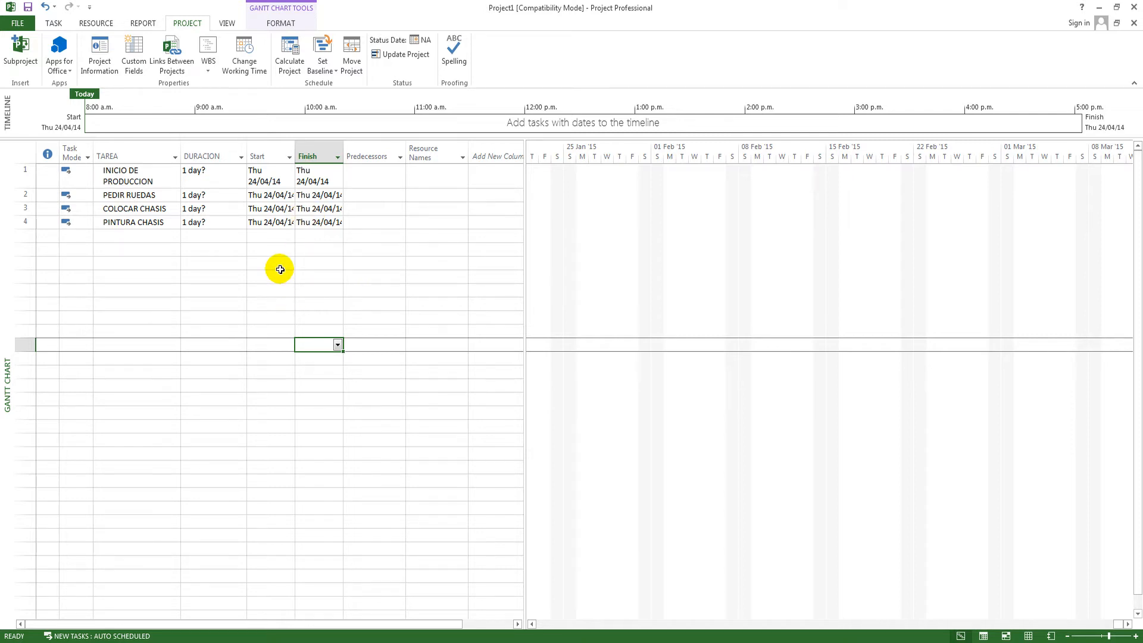
{"action": "left_click", "coordinate": [275, 181]}
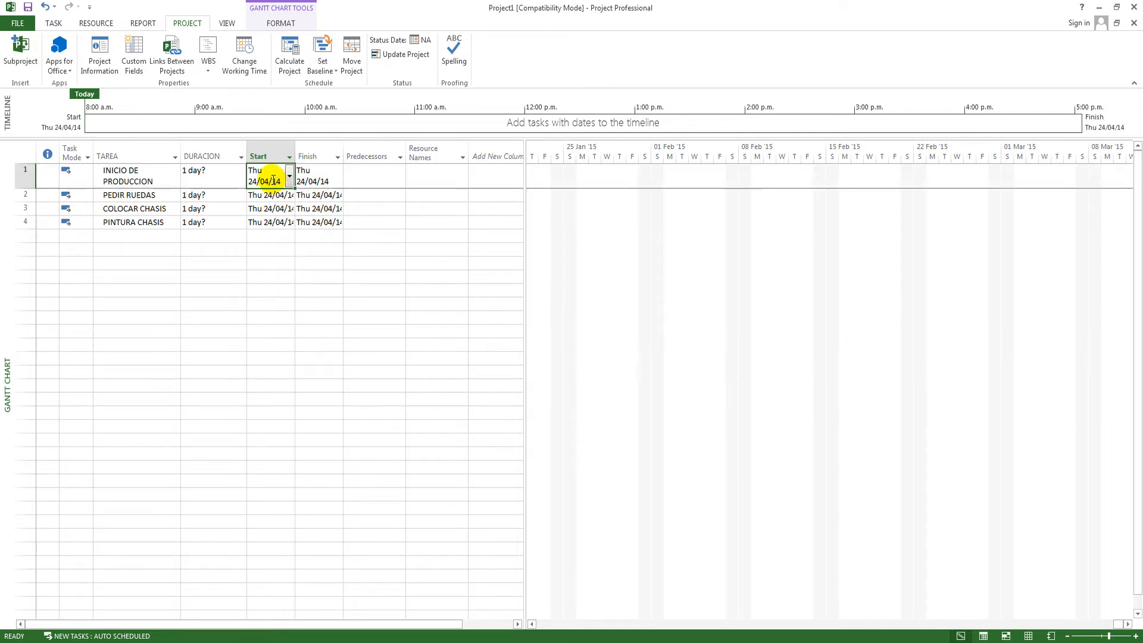
{"action": "left_click", "coordinate": [325, 277]}
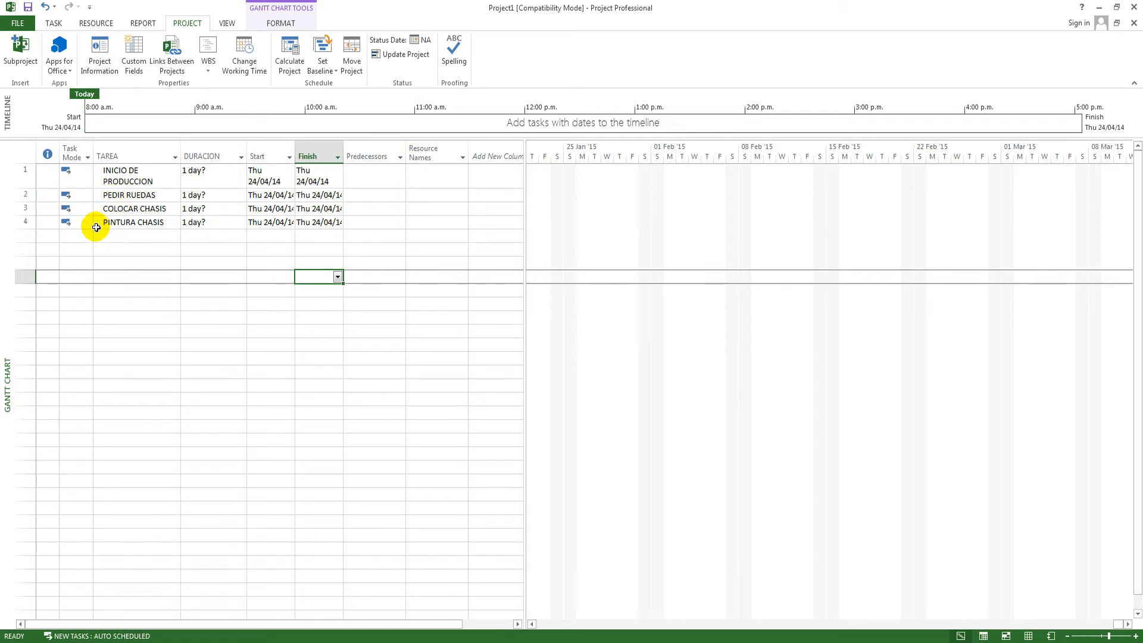
- Insert a new task above PINTURA CHASIS and name it SECTOR PINTURA
{"action": "right_click", "coordinate": [23, 221]}
{"action": "left_click", "coordinate": [58, 306]}
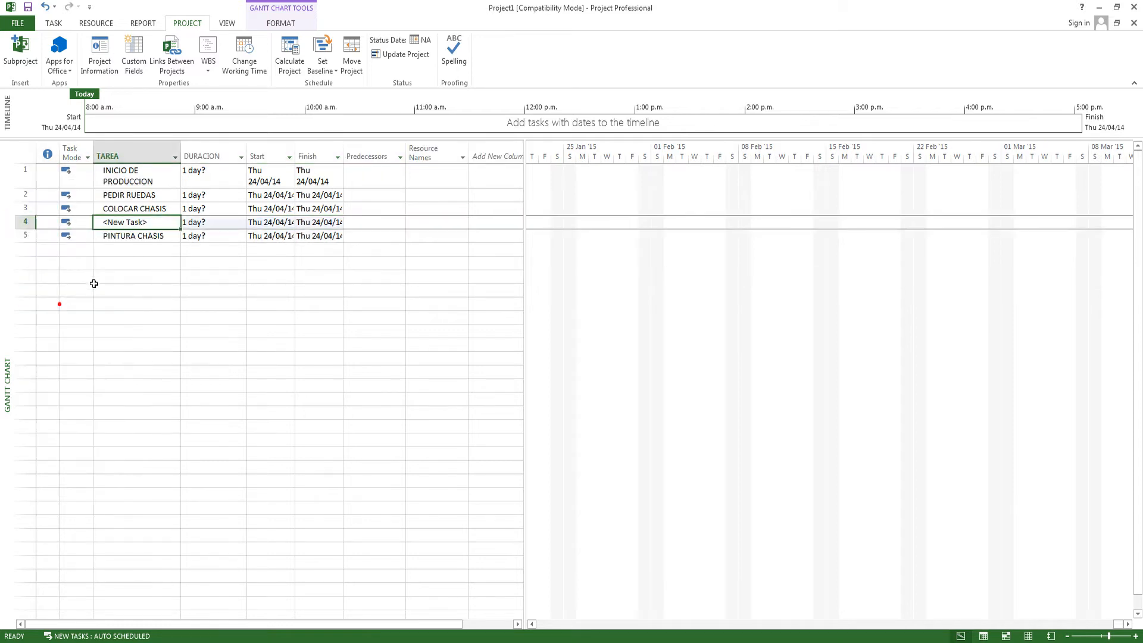
{"action": "left_click", "coordinate": [238, 275]}
{"action": "left_click", "coordinate": [160, 222]}
{"action": "type", "text": "GALPON"}
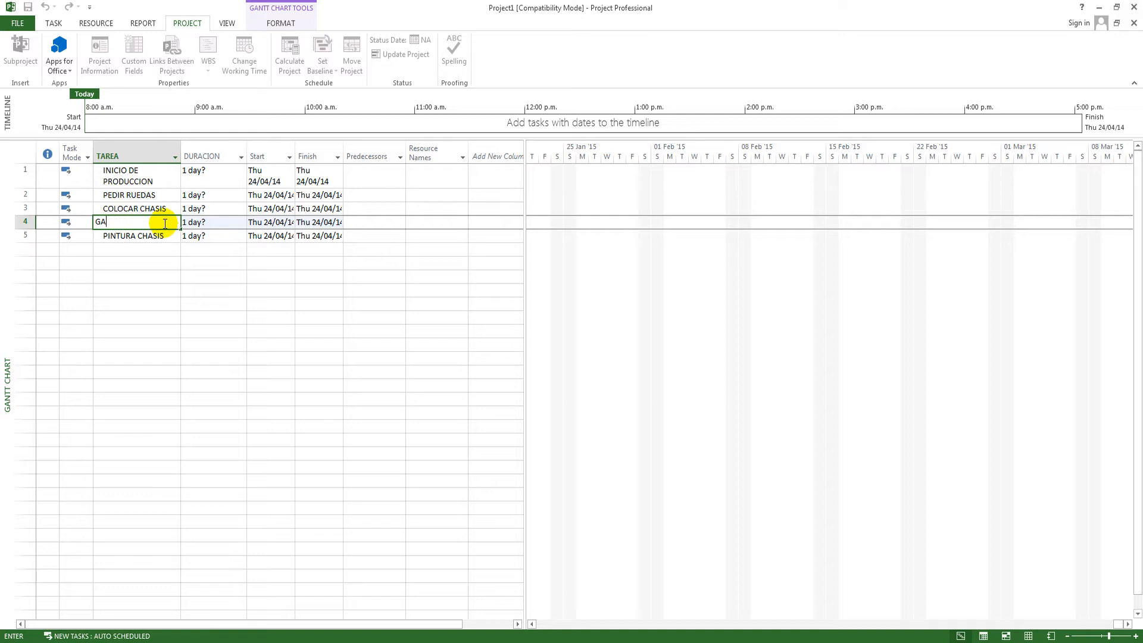
{"action": "key", "text": "BackSpace"}
{"action": "key", "text": "BackSpace"}
{"action": "type", "text": "SECTOR PI"}
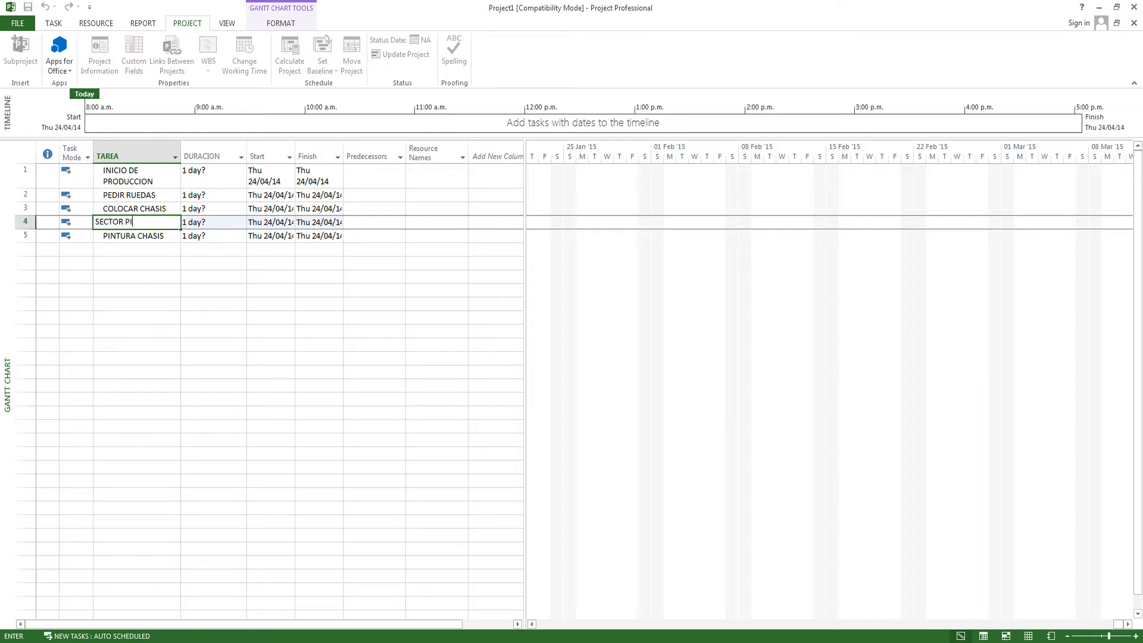
{"action": "type", "text": "NT"}
{"action": "key", "text": "BackSpace"}
{"action": "type", "text": "NTURA"}
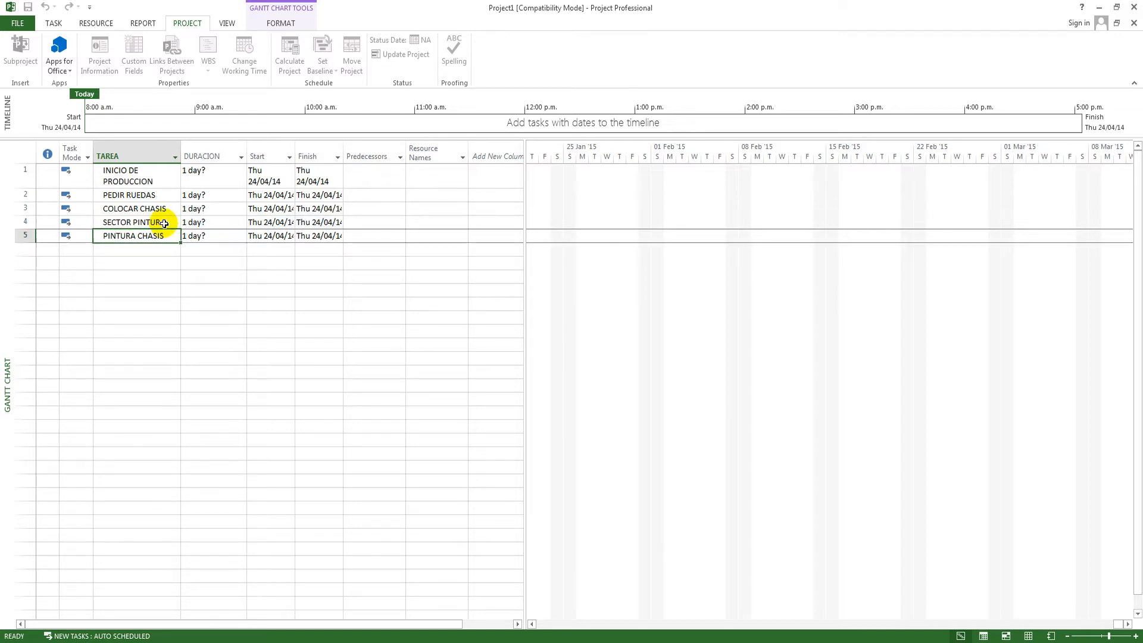
{"action": "key", "text": "Return"}
- Add a task named PINTURA EXTERIOR in the empty row below PINTURA CHASIS
{"action": "key", "text": "Return"}
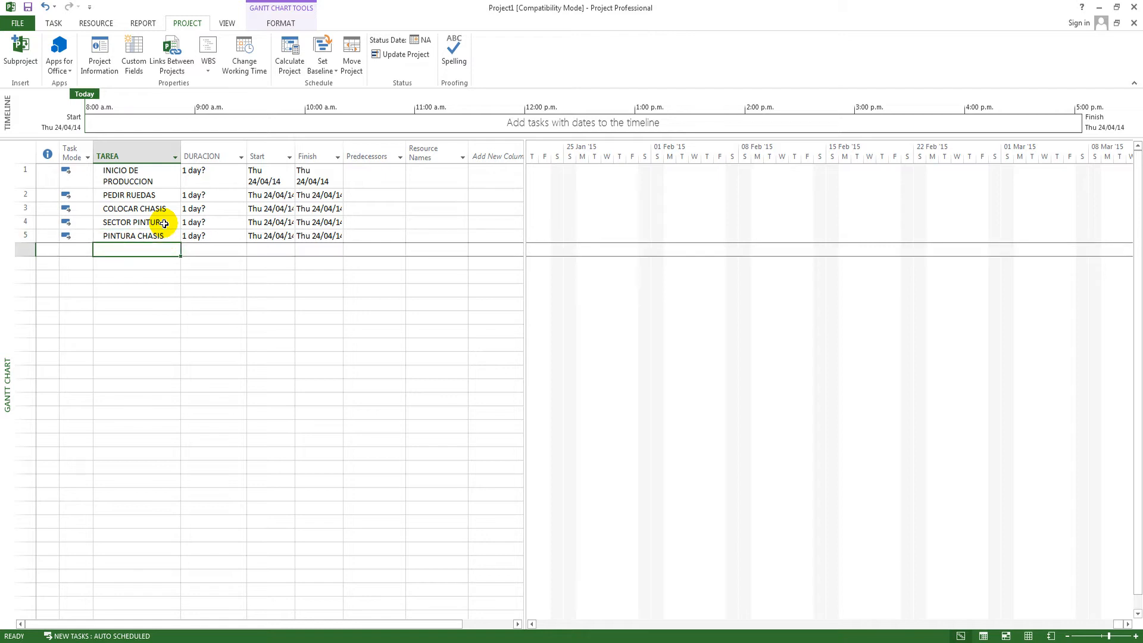
{"action": "type", "text": "PI"}
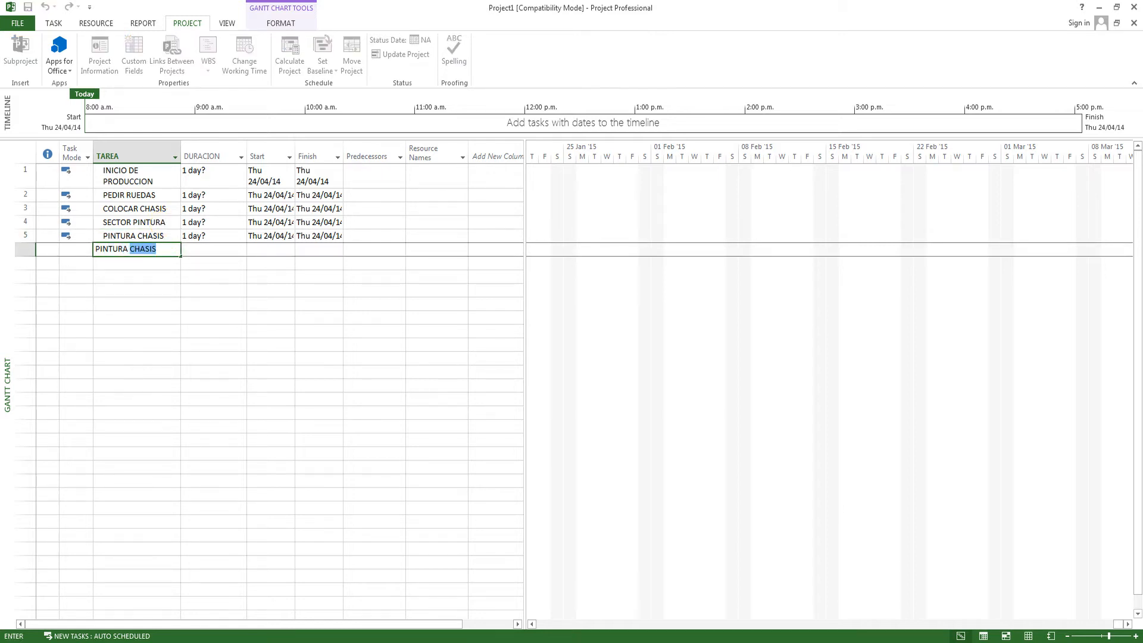
{"action": "type", "text": "NTURA EXTERIOR"}
{"action": "key", "text": "Return"}
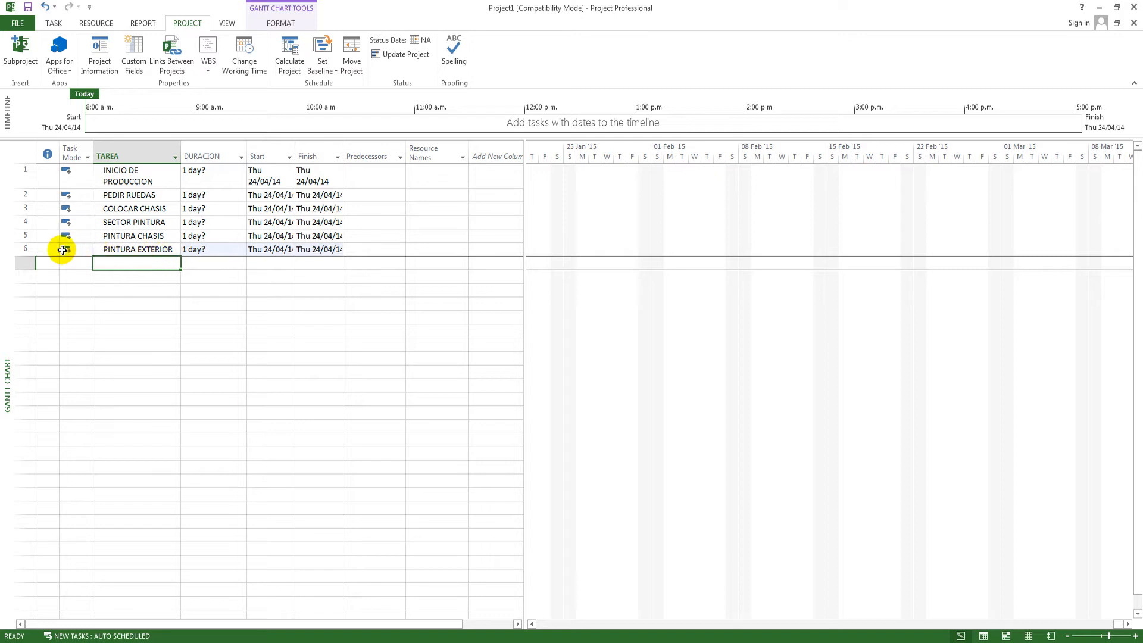
- Indent the tasks PINTURA CHASIS and PINTURA EXTERIOR as subtasks of SECTOR PINTURA
{"action": "left_click_drag", "start_coordinate": [118, 250], "coordinate": [123, 237]}
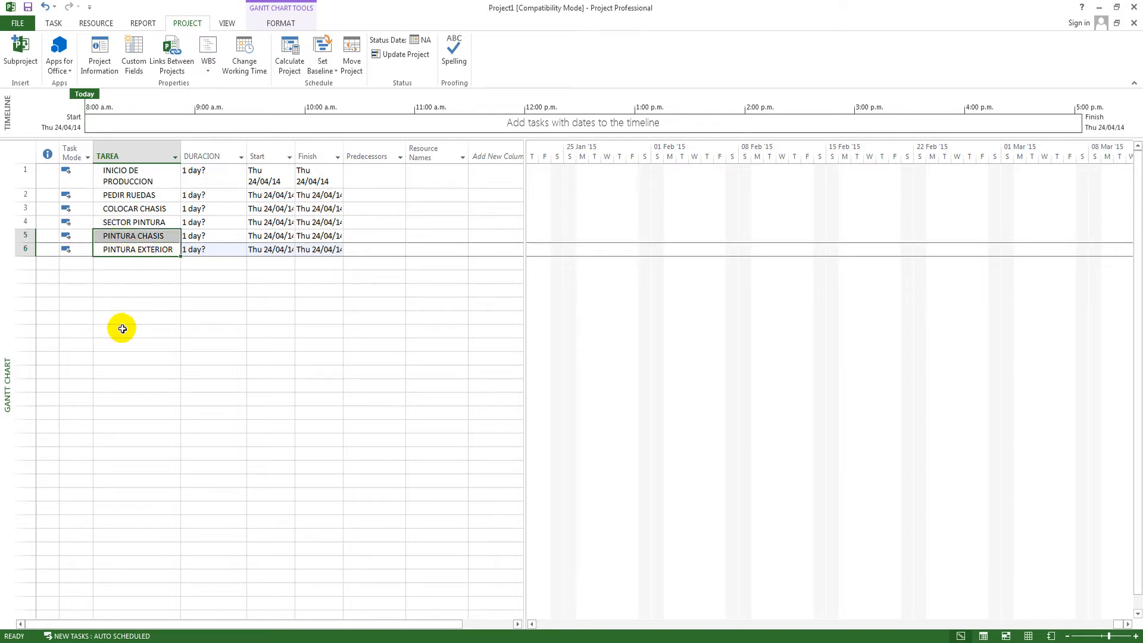
{"action": "left_click", "coordinate": [65, 24]}
{"action": "left_click", "coordinate": [237, 67]}
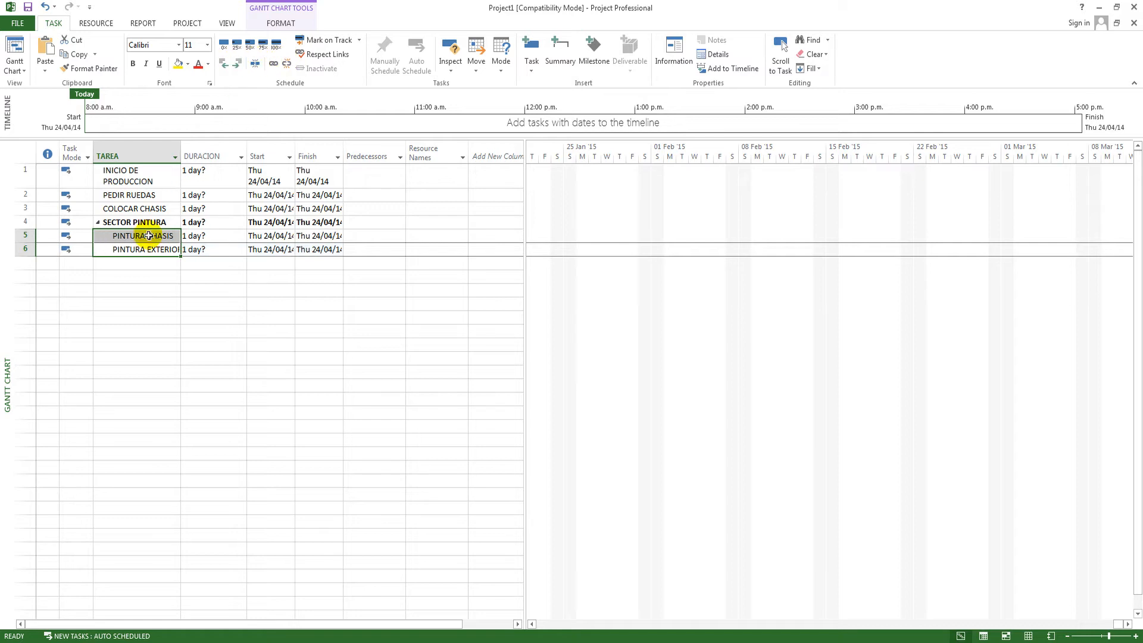
- Outdent PINTURA CHASIS and PINTURA EXTERIOR to the same level as SECTOR PINTURA
{"action": "left_click", "coordinate": [223, 64]}
{"action": "left_click", "coordinate": [223, 66]}
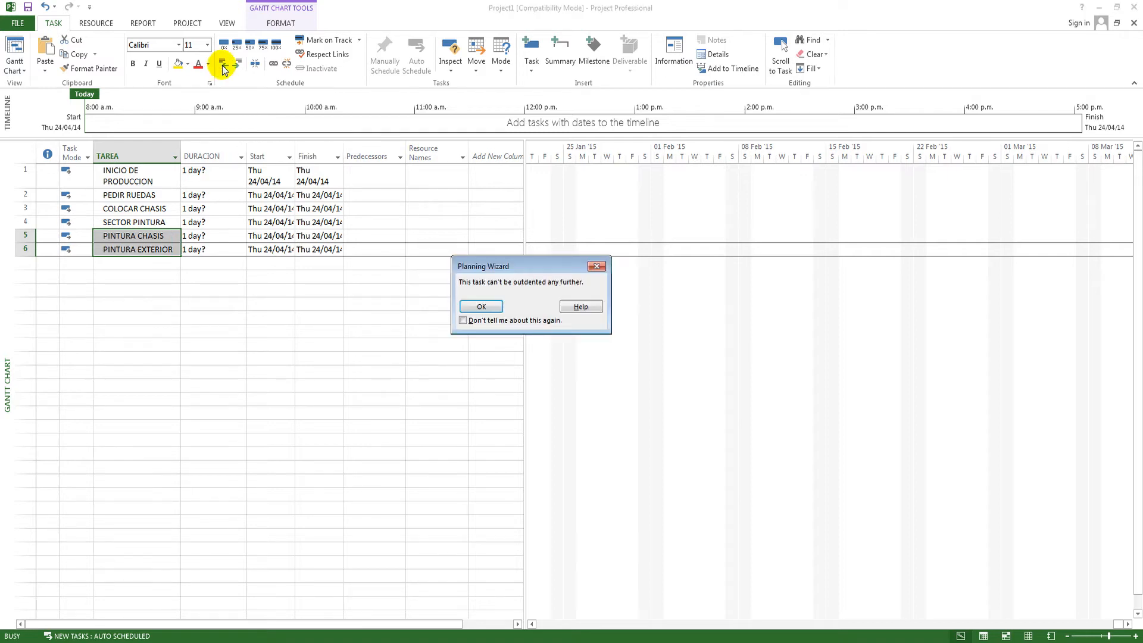
{"action": "left_click", "coordinate": [481, 304]}
{"action": "left_click", "coordinate": [481, 304]}
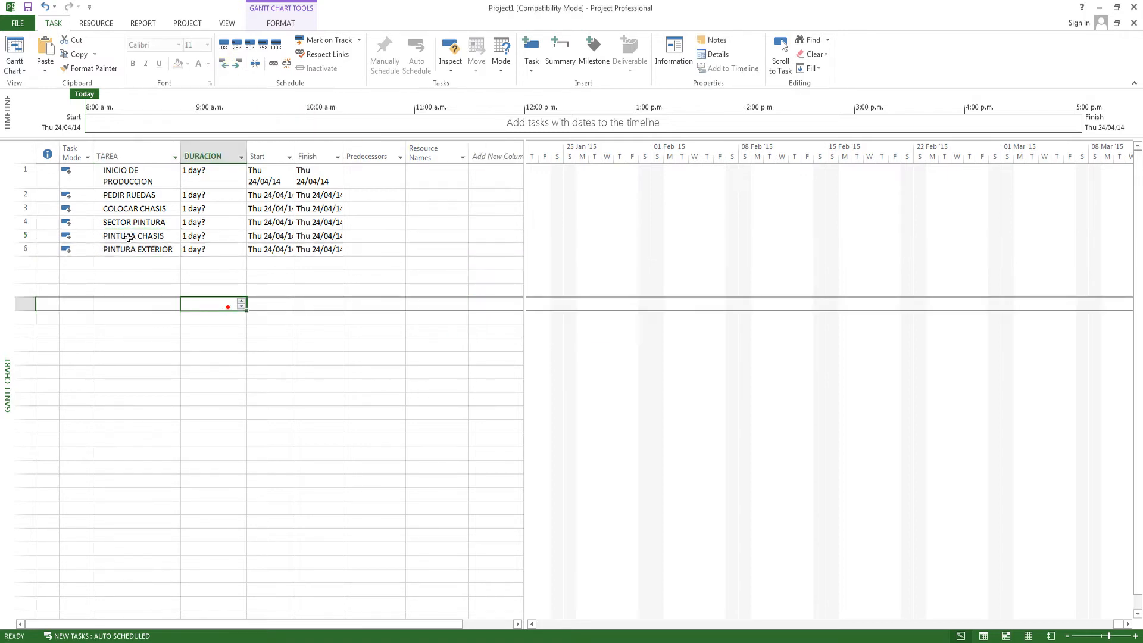
- Indent PINTURA CHASIS and PINTURA EXTERIOR under SECTOR PINTURA again, and collapse and re-expand that summary task
{"action": "left_click_drag", "start_coordinate": [127, 235], "coordinate": [138, 249]}
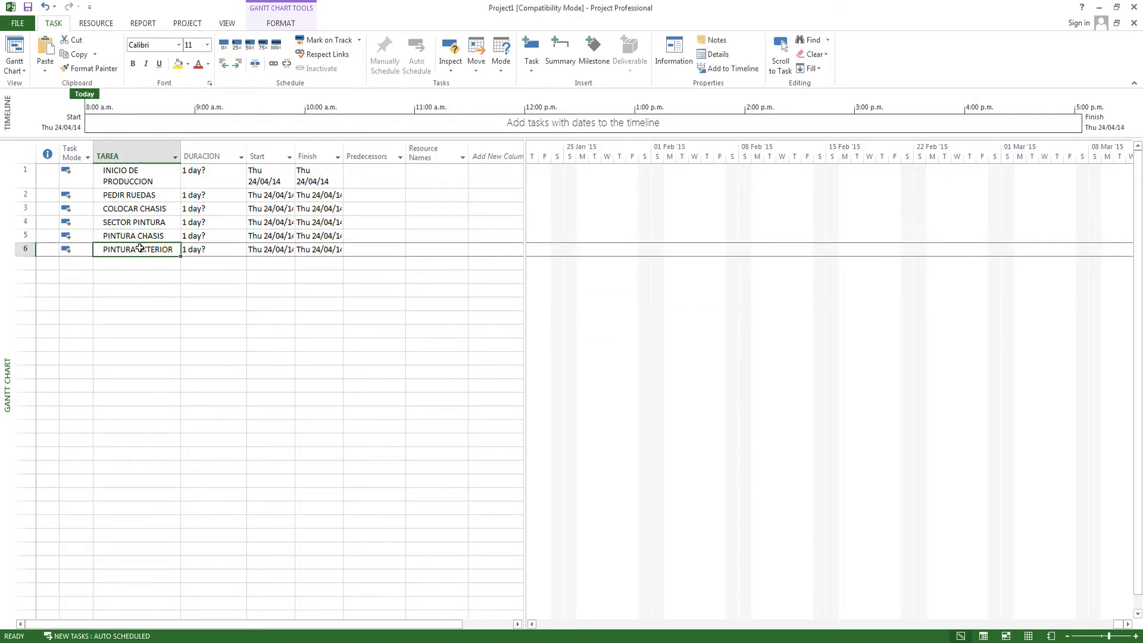
{"action": "left_click", "coordinate": [237, 63]}
{"action": "left_click", "coordinate": [260, 439]}
{"action": "left_click", "coordinate": [98, 222]}
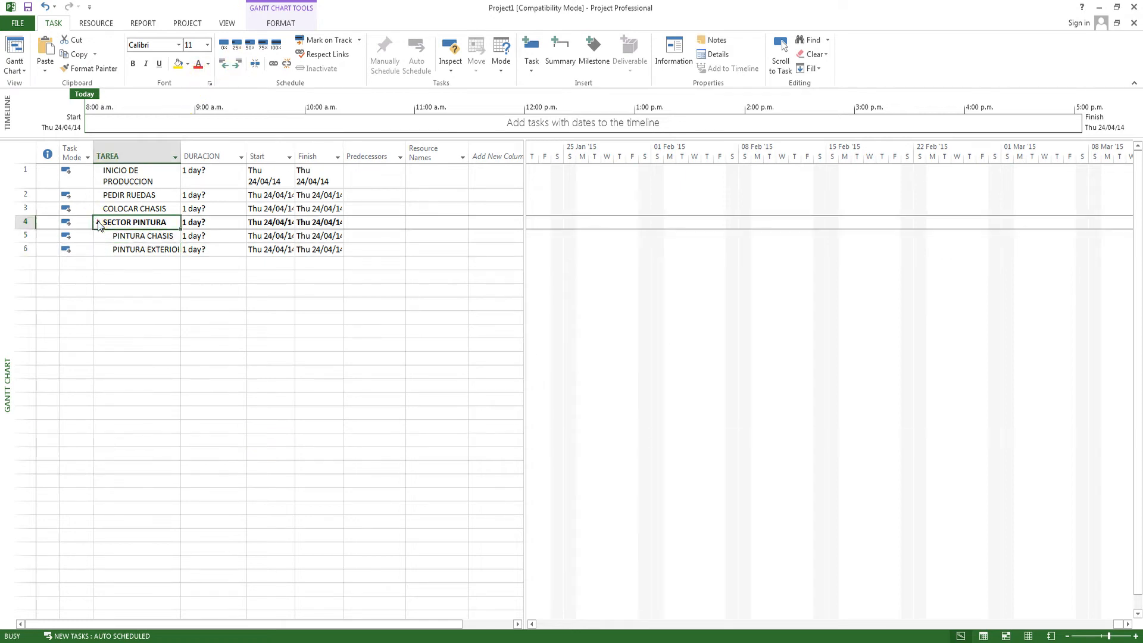
{"action": "left_click", "coordinate": [97, 222]}
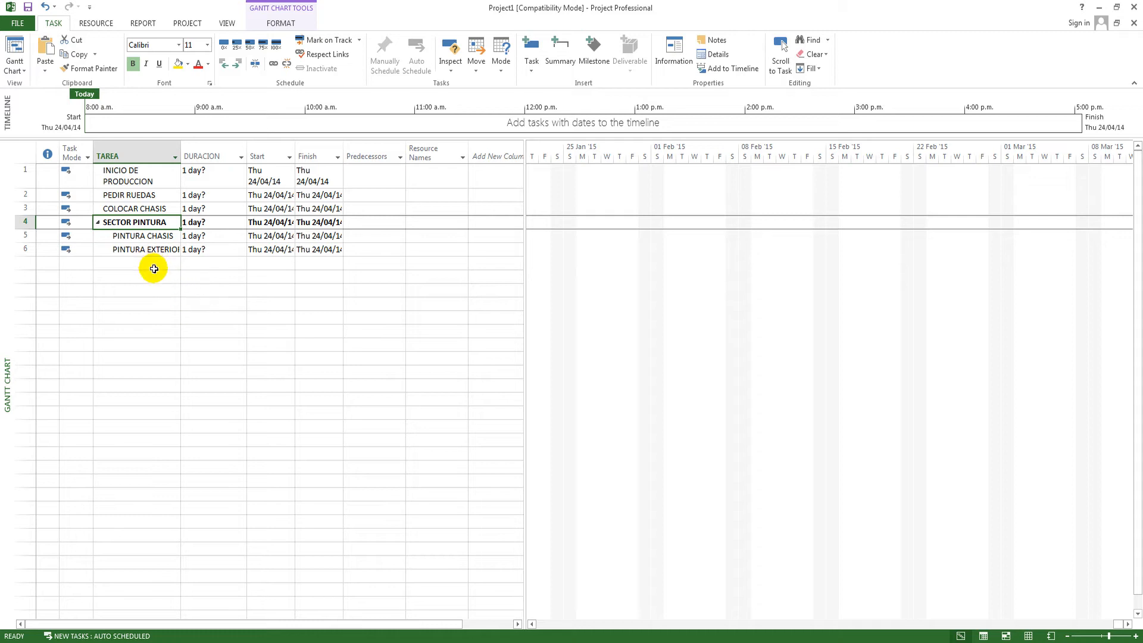
- Insert a task named PEDIDOS above PEDIR RUEDAS and indent PEDIR RUEDAS as its subtask
{"action": "left_click", "coordinate": [23, 195]}
{"action": "right_click", "coordinate": [22, 196]}
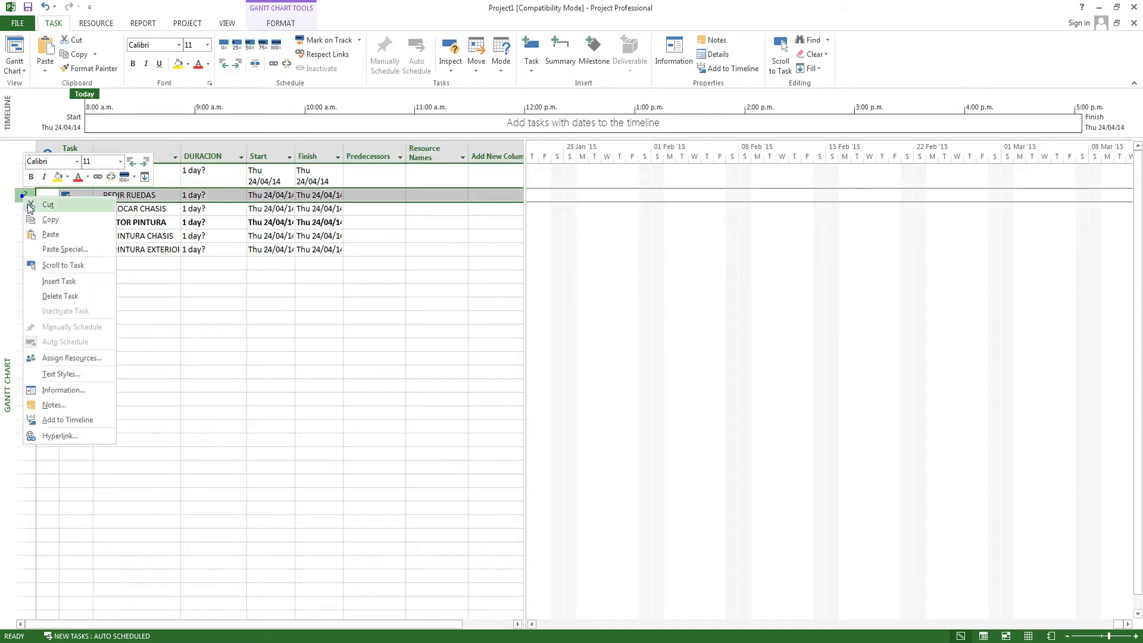
{"action": "left_click", "coordinate": [208, 325]}
{"action": "right_click", "coordinate": [21, 196]}
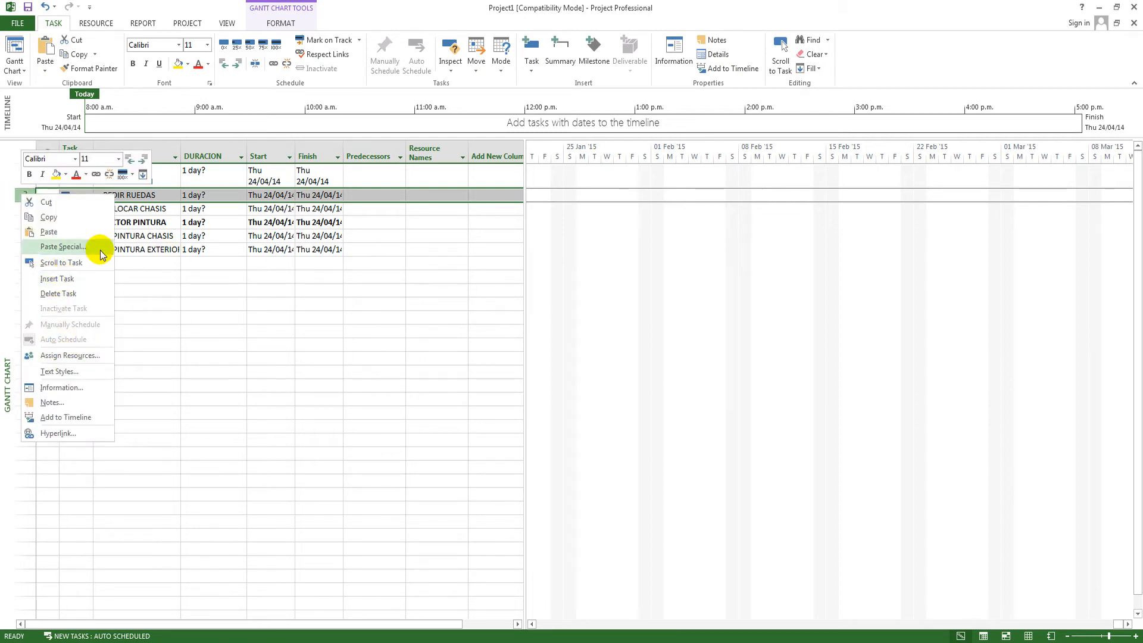
{"action": "left_click", "coordinate": [76, 280]}
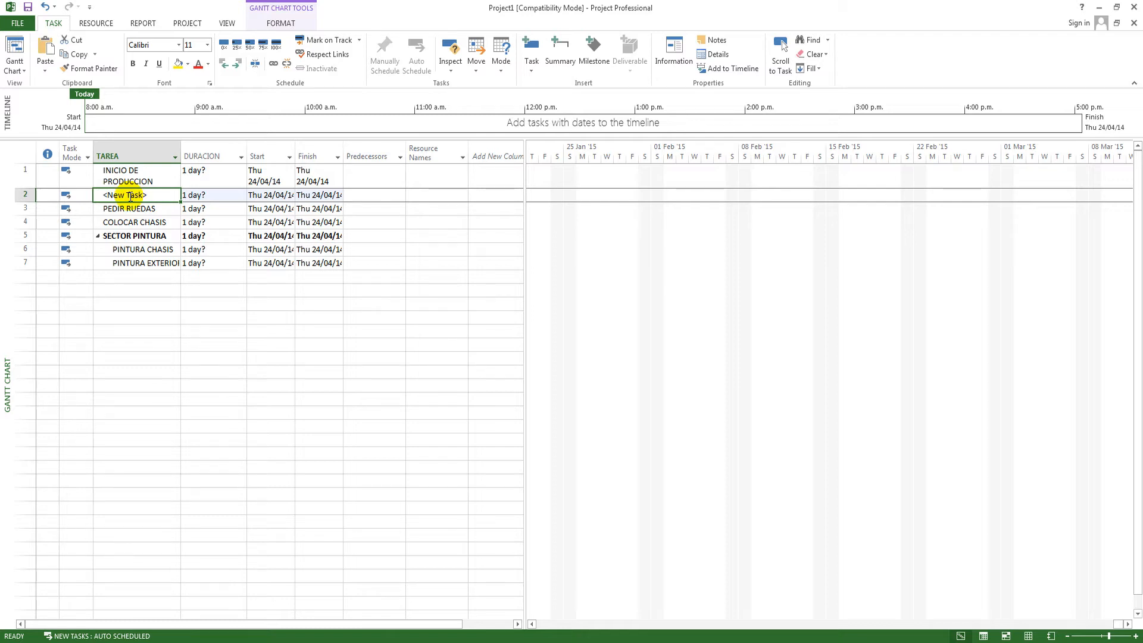
{"action": "type", "text": "PEDIDOS"}
{"action": "key", "text": "Return"}
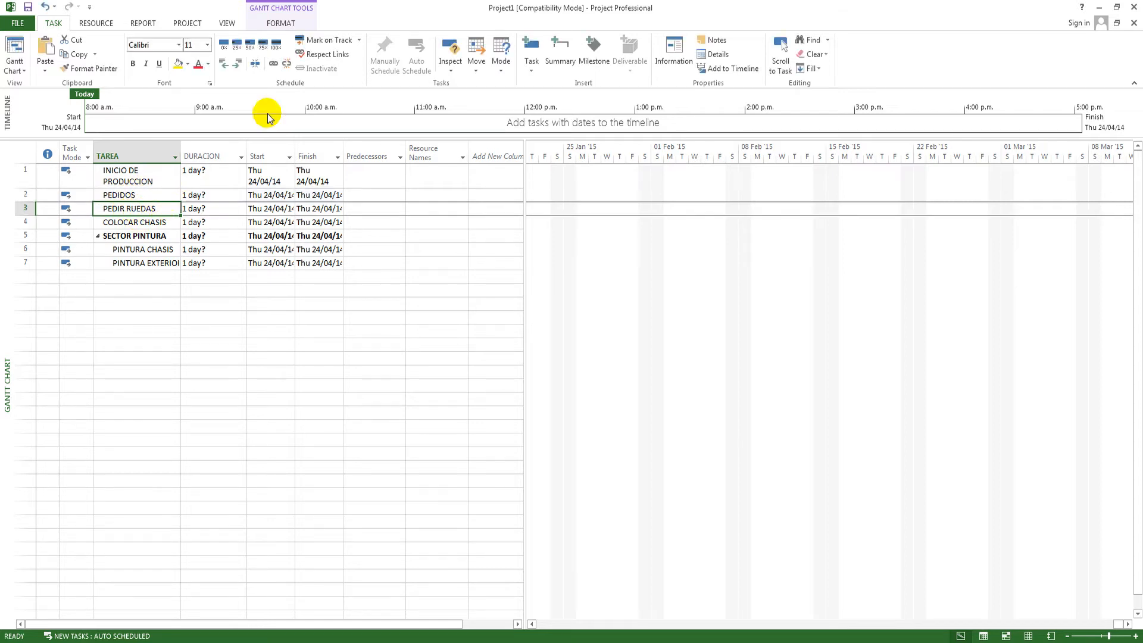
{"action": "left_click", "coordinate": [237, 63]}
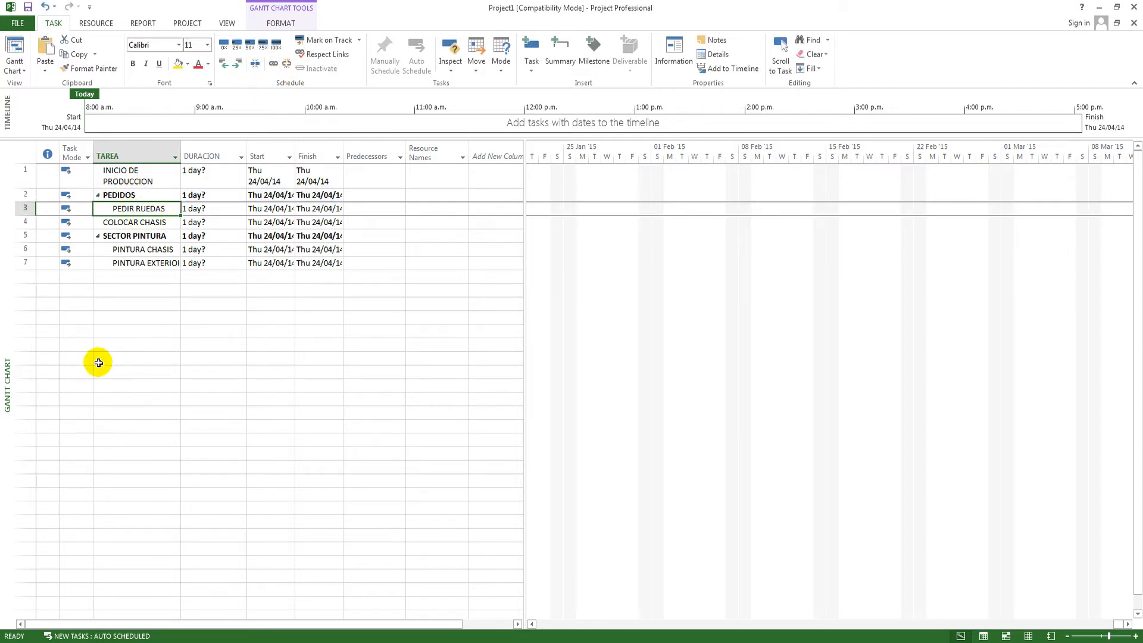
- Insert a task named SECTOR ENSAMBLADO above COLOCAR CHASIS
{"action": "right_click", "coordinate": [24, 222]}
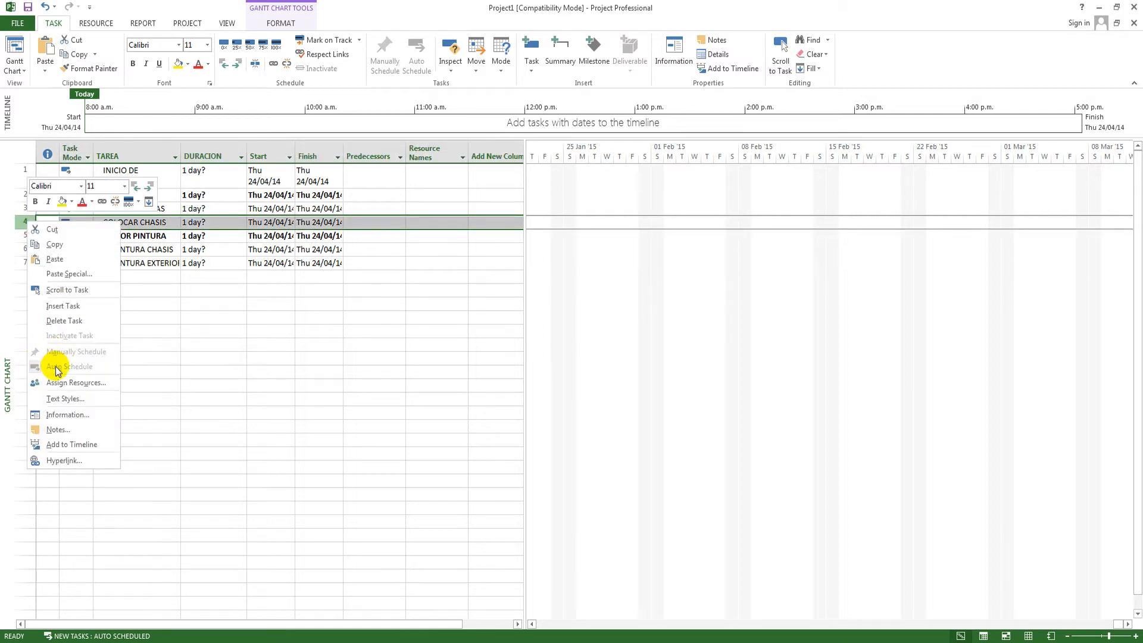
{"action": "left_click", "coordinate": [58, 311]}
{"action": "left_click", "coordinate": [137, 221]}
{"action": "type", "text": "S"}
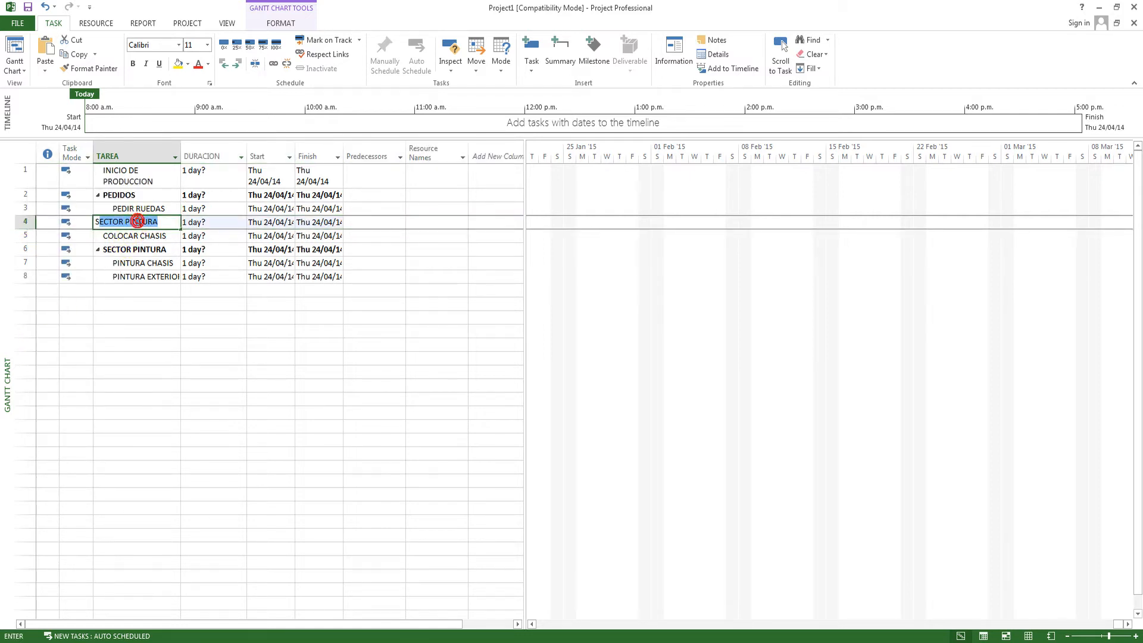
{"action": "type", "text": "ECTOR ENSAMBLADO"}
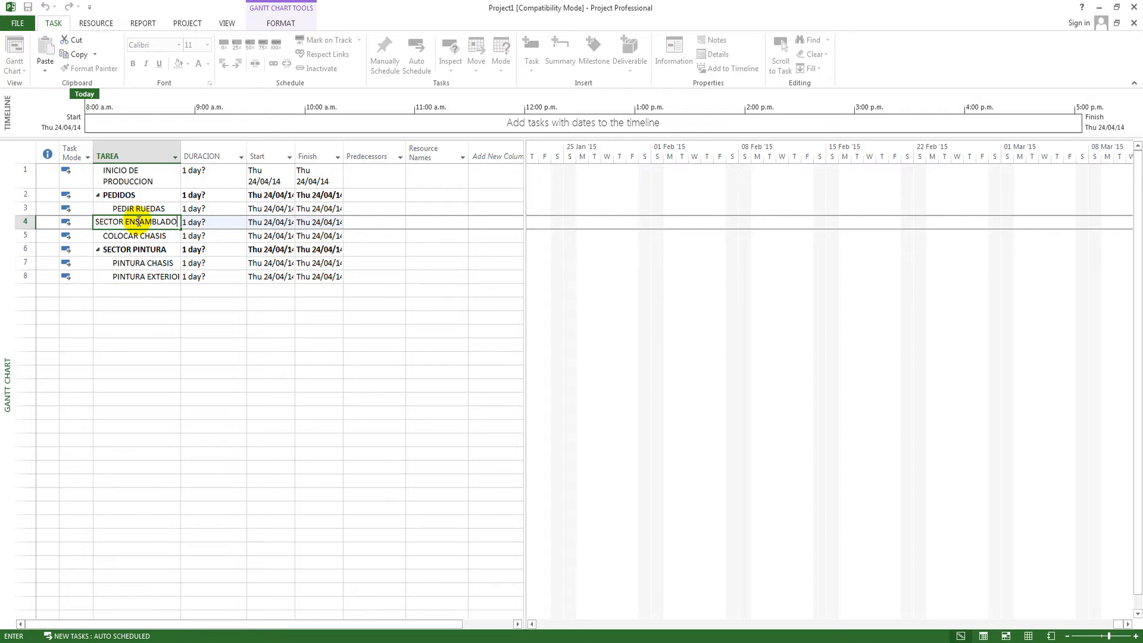
{"action": "left_click", "coordinate": [195, 374]}
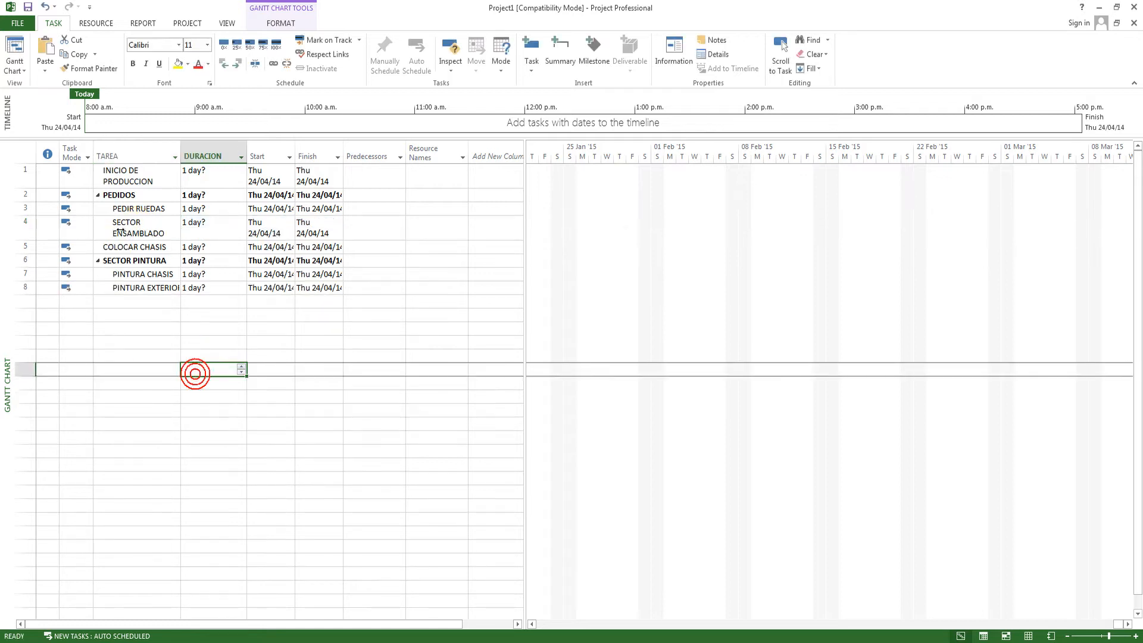
- Indent COLOCAR CHASIS one level, undo the indent, and indent the whole task row again
{"action": "left_click", "coordinate": [116, 243]}
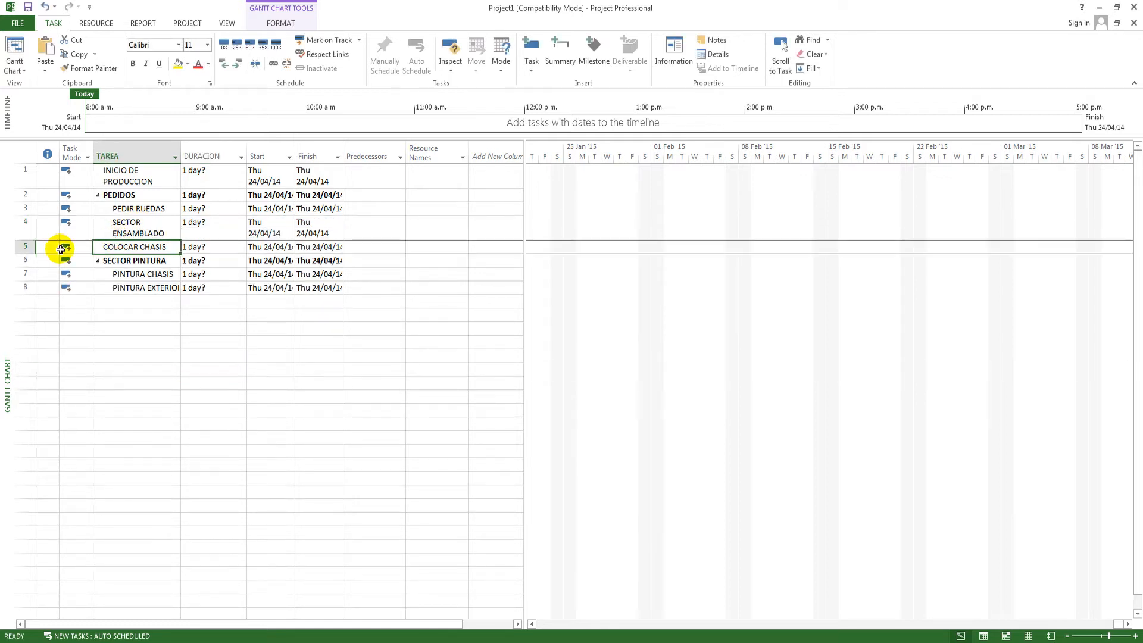
{"action": "left_click", "coordinate": [237, 65]}
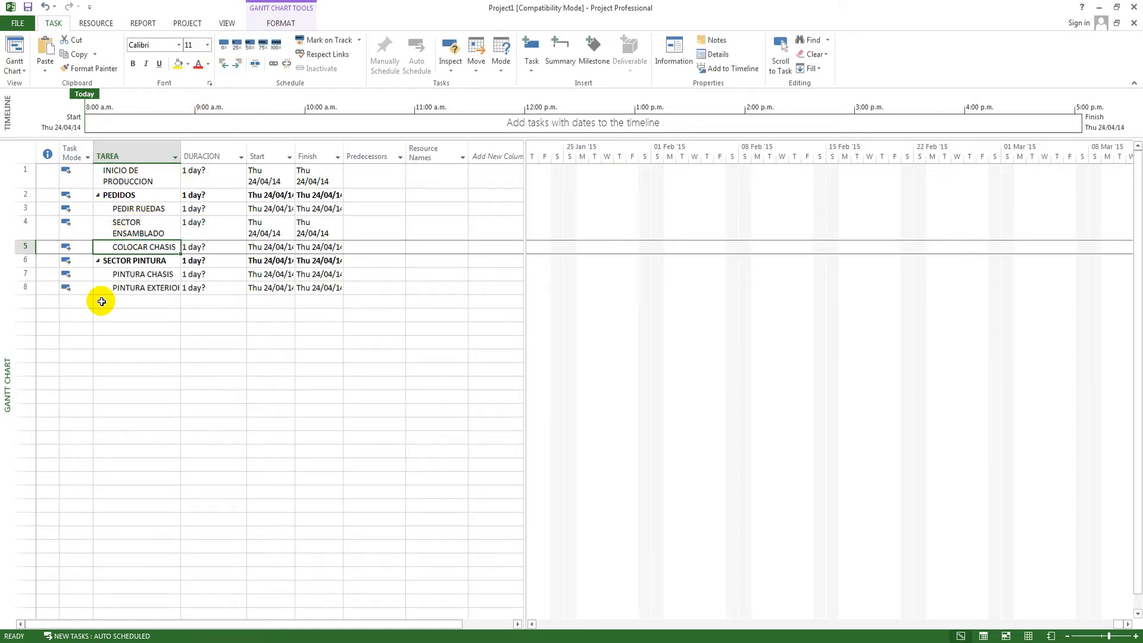
{"action": "left_click", "coordinate": [25, 246]}
{"action": "key", "text": "ctrl+z"}
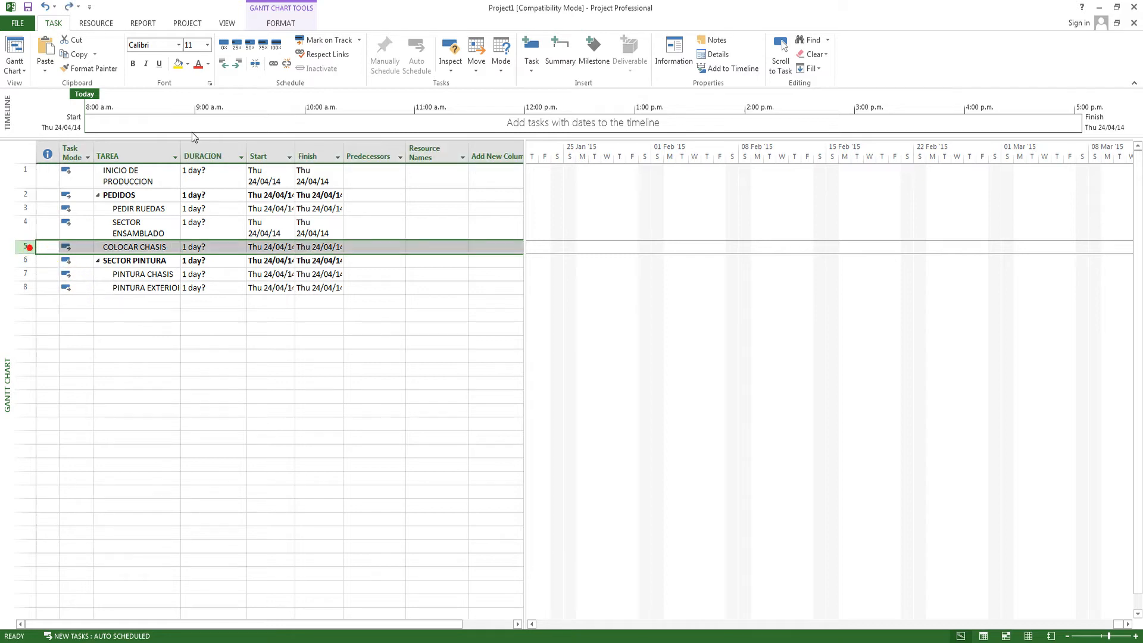
{"action": "left_click", "coordinate": [241, 66]}
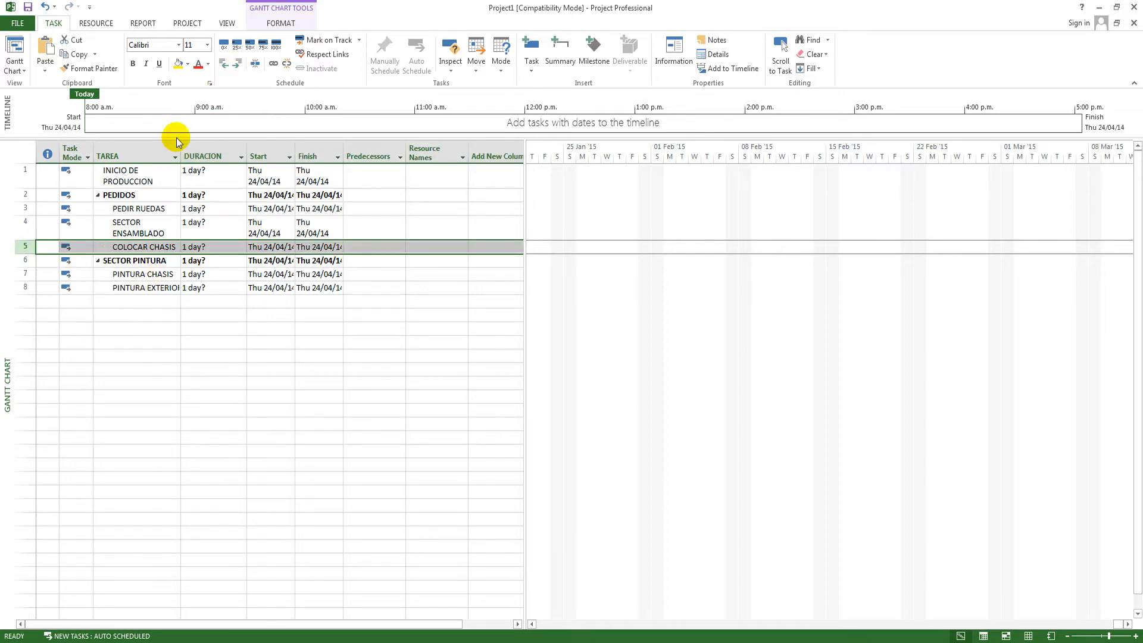
{"action": "left_click", "coordinate": [146, 301]}
{"action": "left_click", "coordinate": [109, 246]}
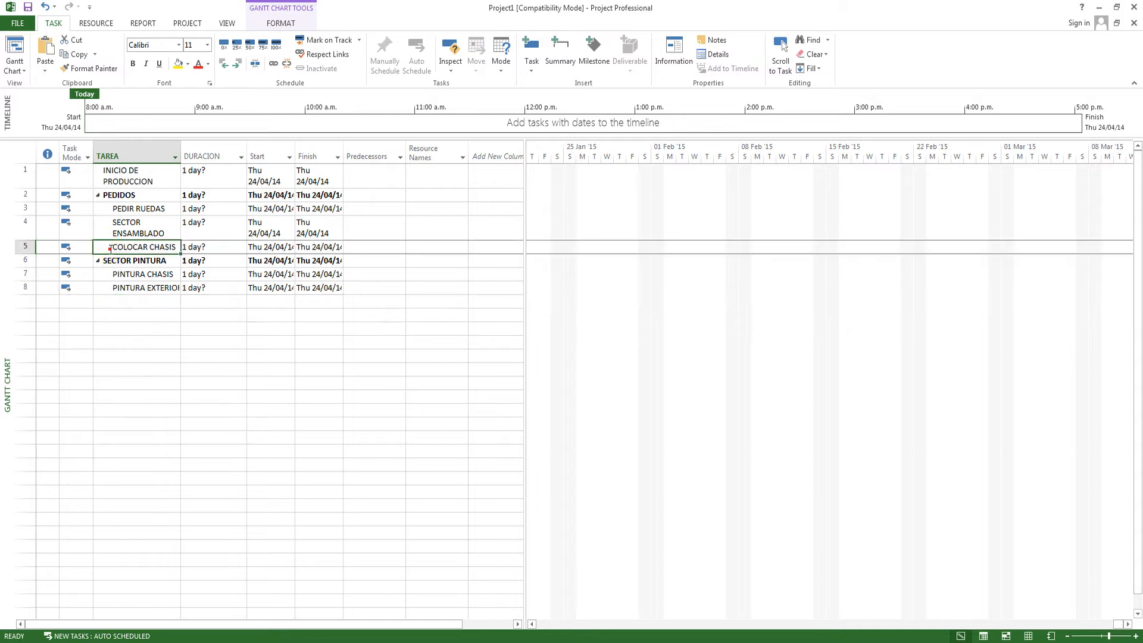
- Collapse and re-expand the PEDIDOS summary task to check which tasks are grouped under it
{"action": "left_click", "coordinate": [128, 223]}
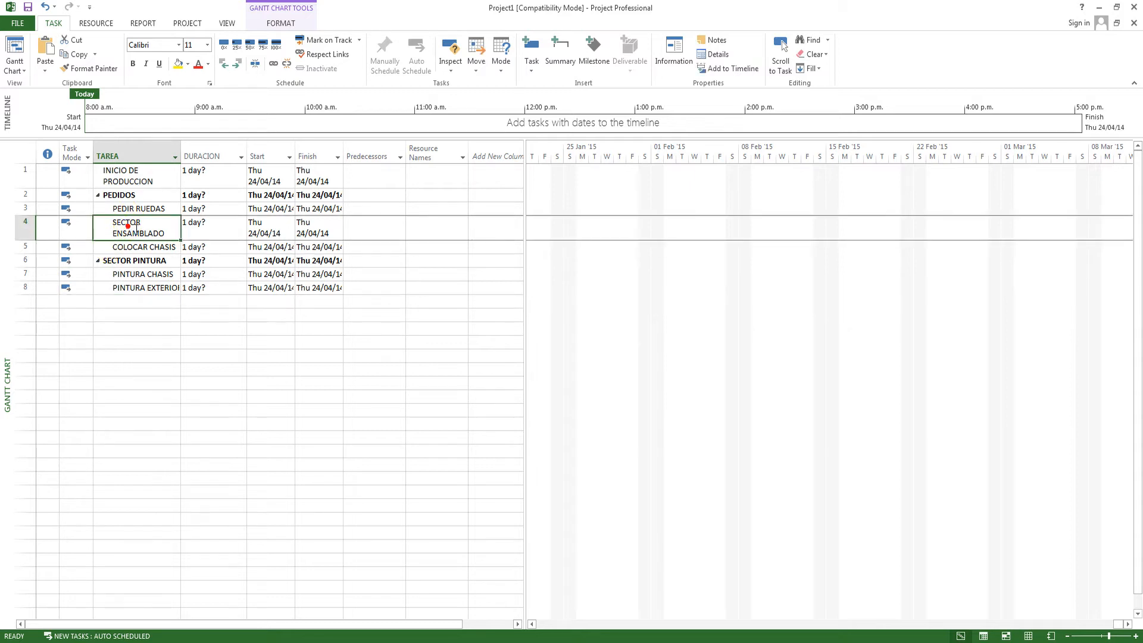
{"action": "left_click", "coordinate": [97, 196]}
{"action": "left_click", "coordinate": [97, 196]}
{"action": "left_click", "coordinate": [97, 197]}
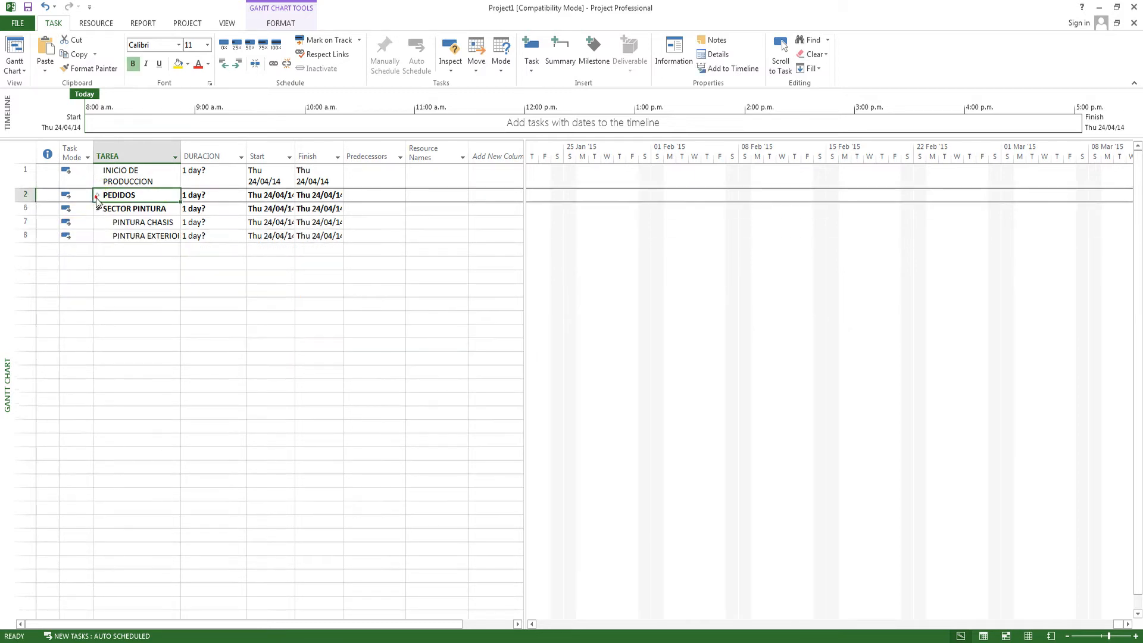
{"action": "left_click", "coordinate": [97, 196]}
- Outdent SECTOR ENSAMBLADO to the level of PEDIDOS so it holds COLOCAR CHASIS, and collapse and re-expand it
{"action": "left_click", "coordinate": [116, 247]}
{"action": "left_click", "coordinate": [122, 229]}
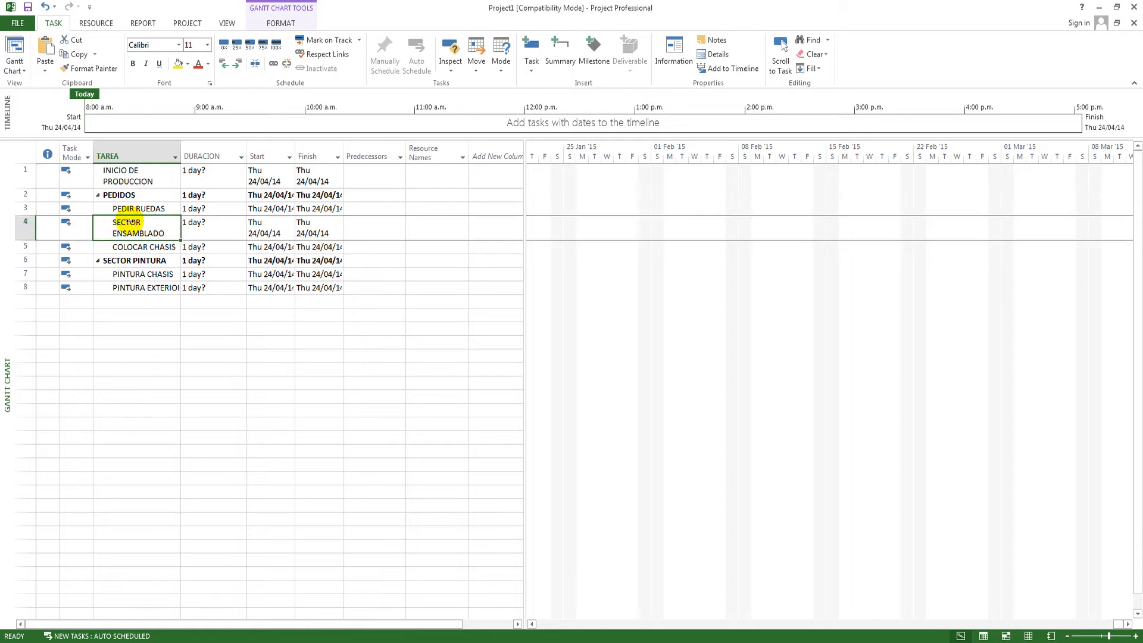
{"action": "left_click", "coordinate": [224, 64]}
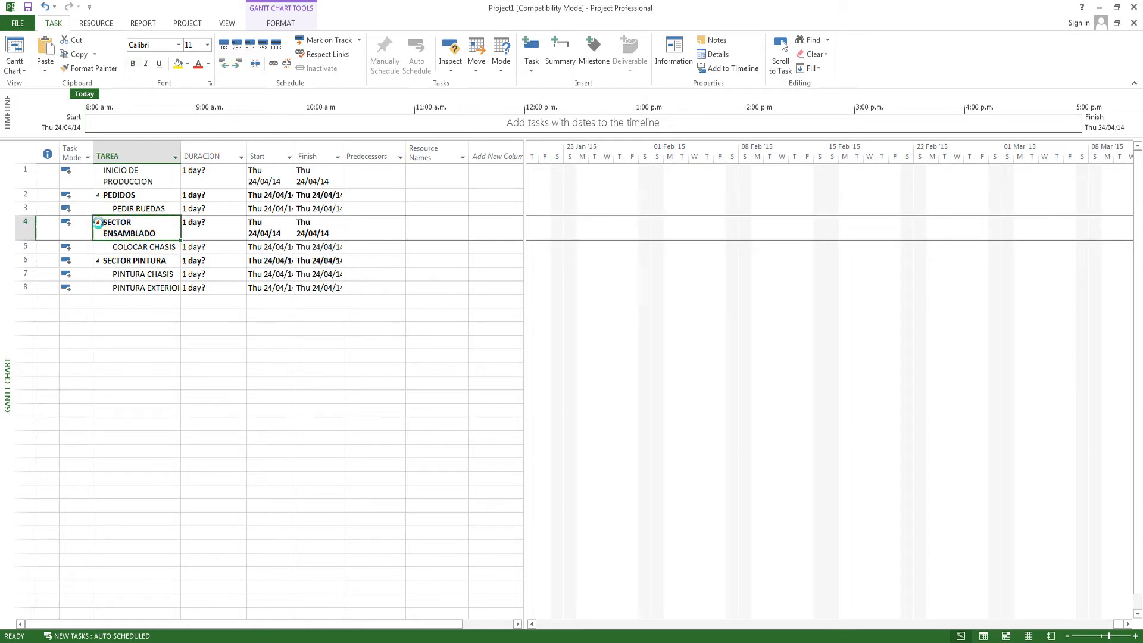
{"action": "left_click", "coordinate": [98, 222]}
{"action": "left_click", "coordinate": [97, 222]}
{"action": "left_click", "coordinate": [167, 436]}
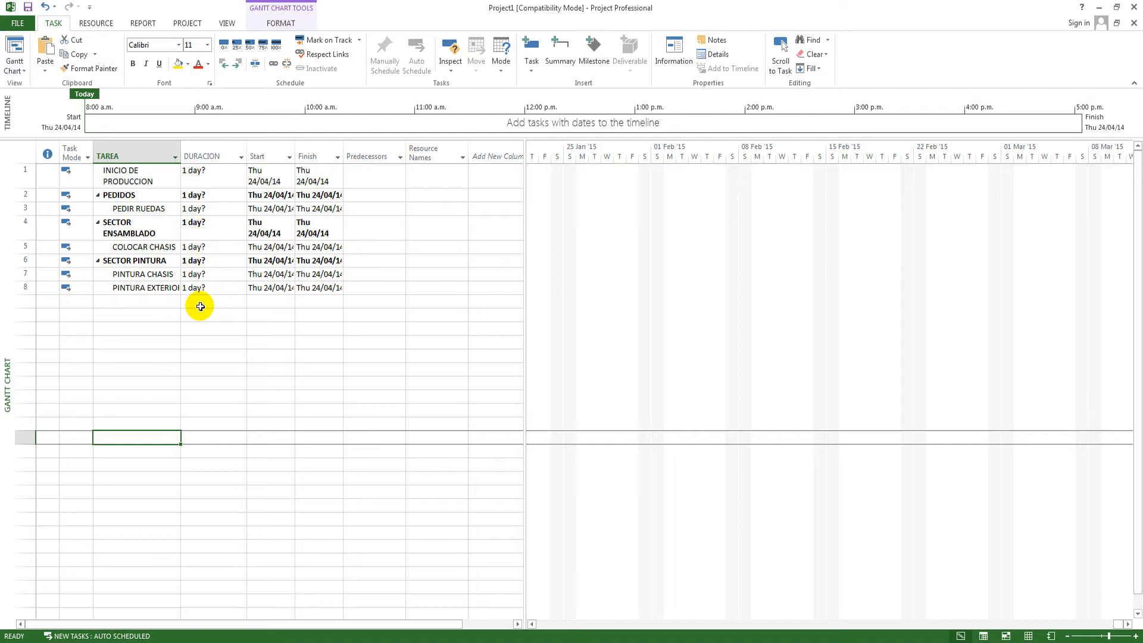
- Examine the available duration units in the project's scheduling options and close the options without changes
{"action": "left_click", "coordinate": [208, 177]}
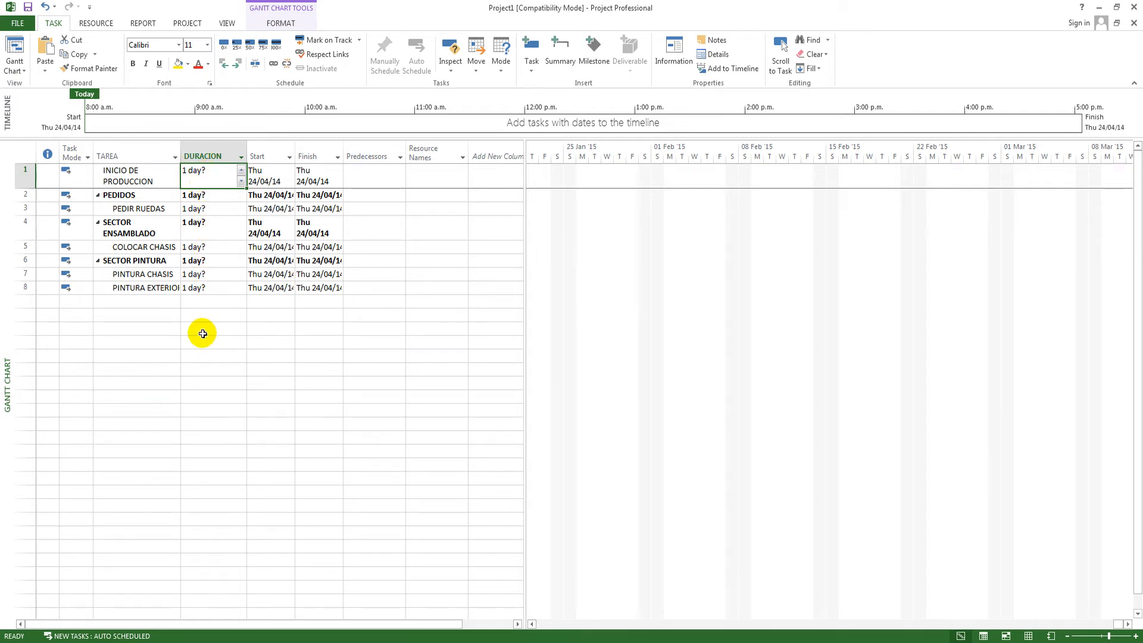
{"action": "left_click", "coordinate": [204, 303]}
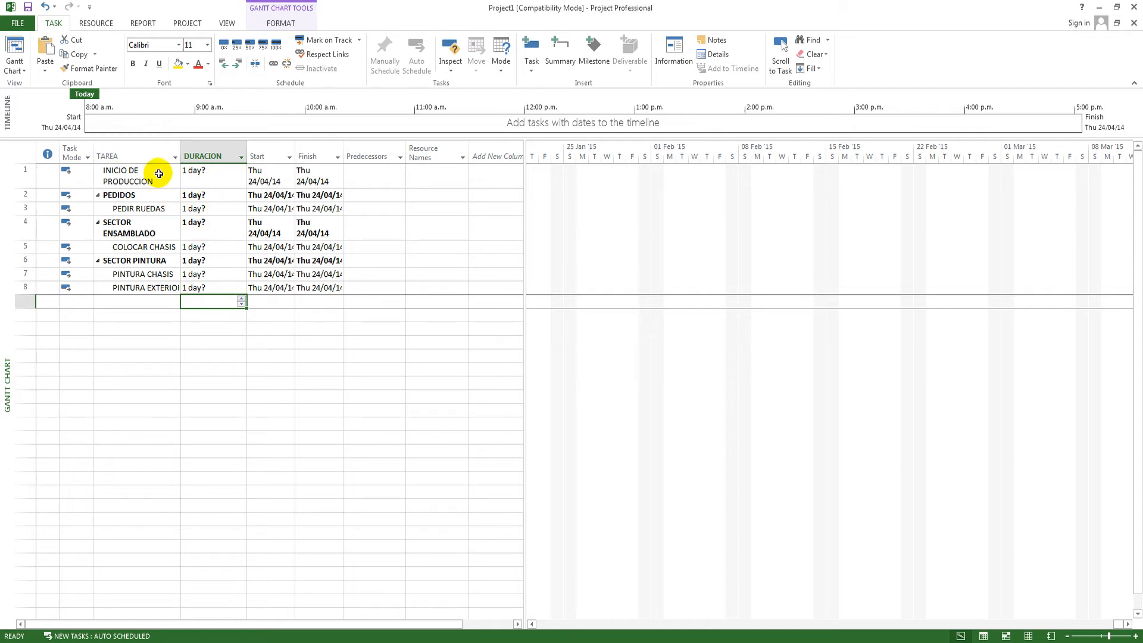
{"action": "left_click", "coordinate": [3, 26]}
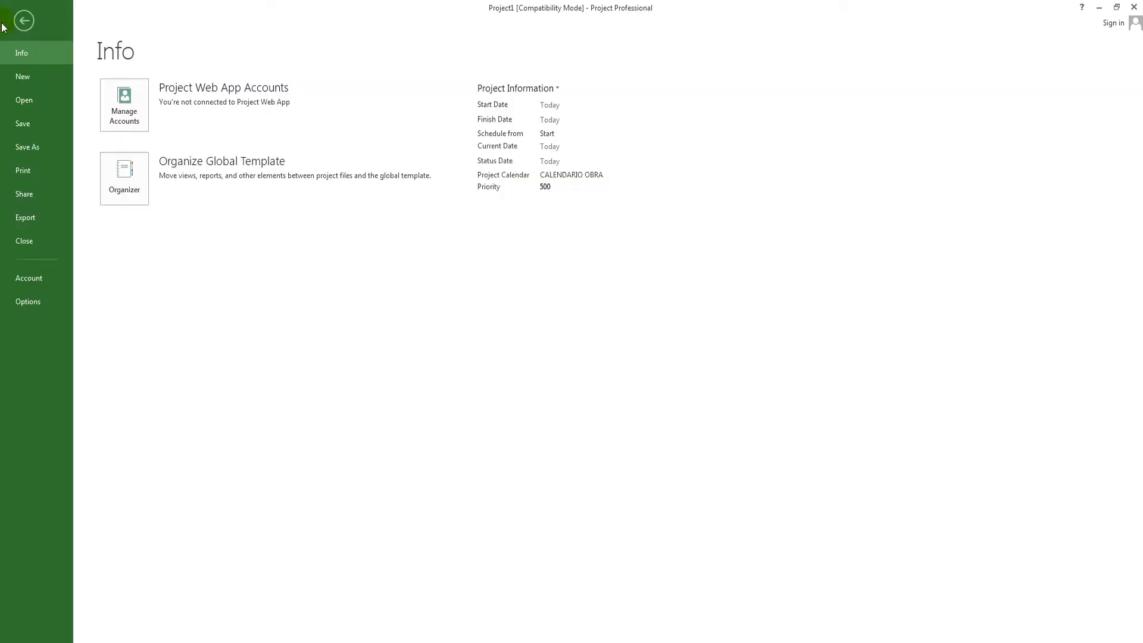
{"action": "left_click", "coordinate": [39, 303]}
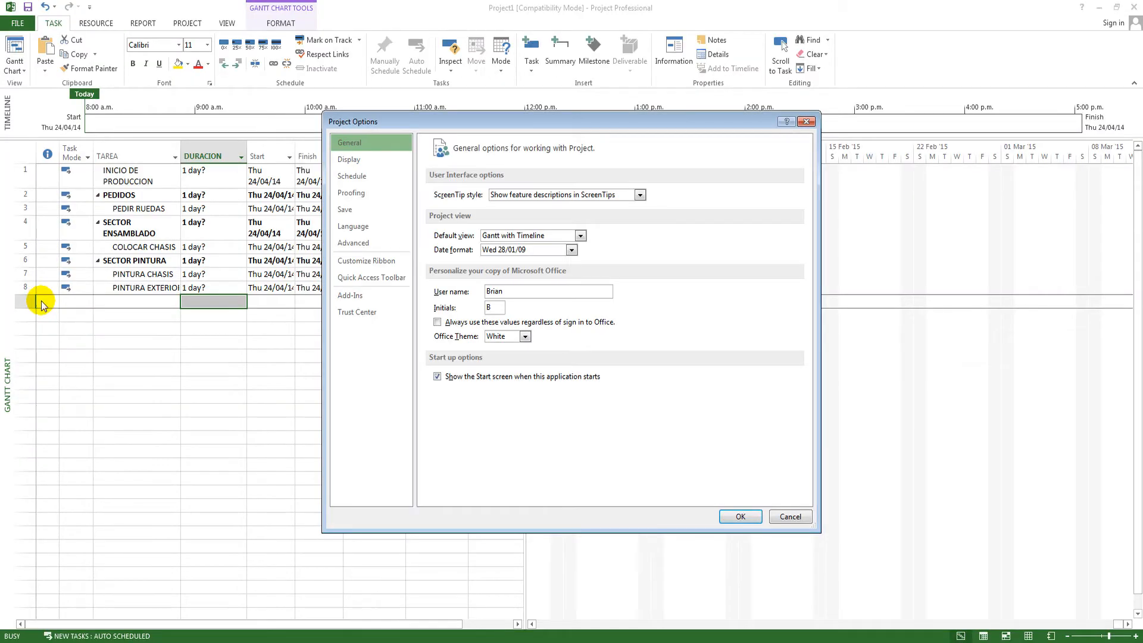
{"action": "left_click", "coordinate": [370, 175]}
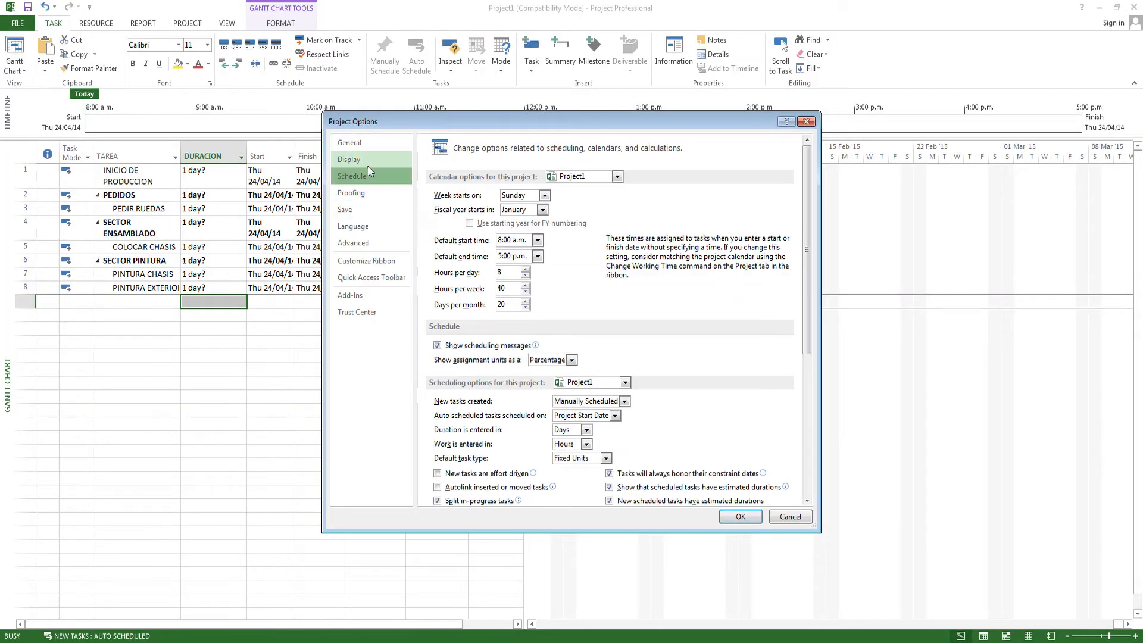
{"action": "left_click", "coordinate": [368, 160]}
{"action": "left_click", "coordinate": [368, 179]}
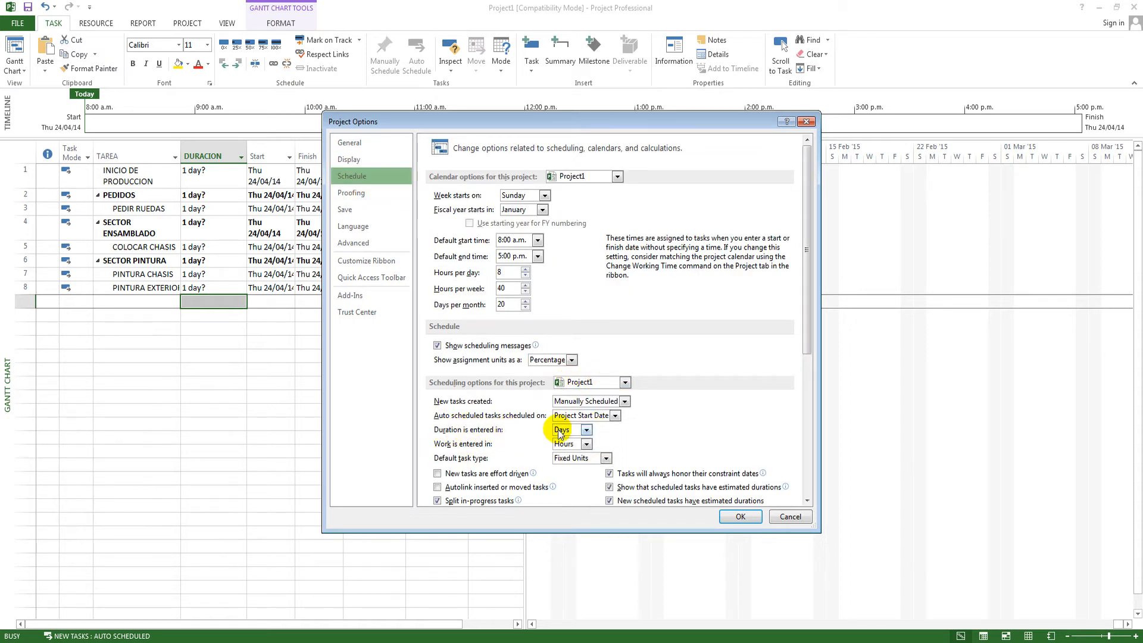
{"action": "left_click", "coordinate": [587, 429]}
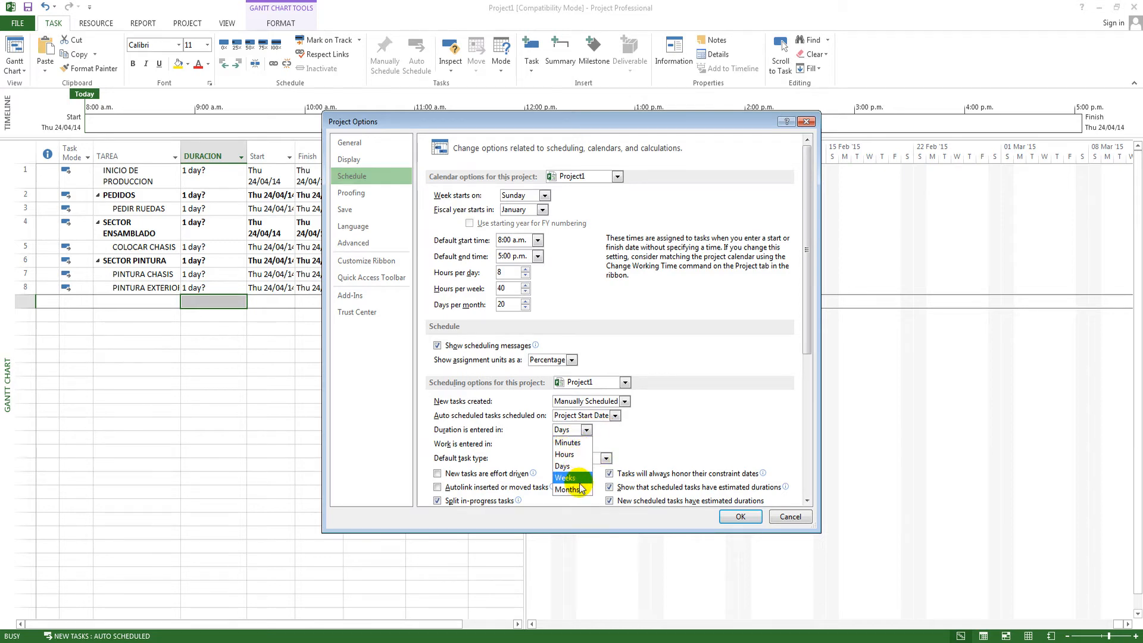
{"action": "left_click", "coordinate": [786, 516]}
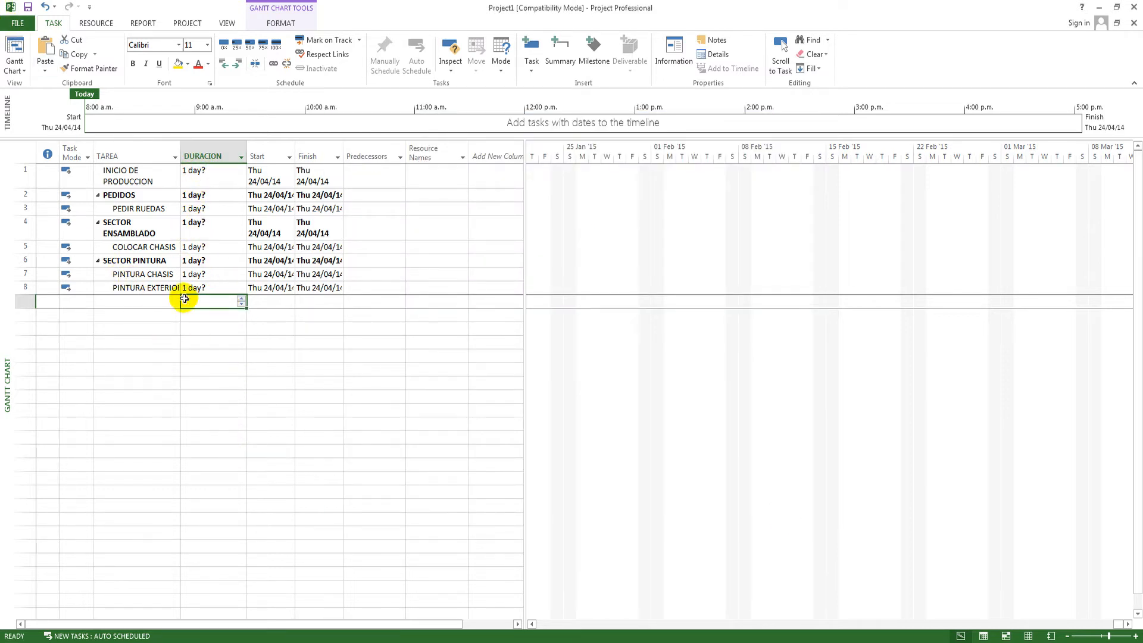
- Set the unit in which durations are entered to Hours in the project's scheduling options and apply it
{"action": "left_click", "coordinate": [18, 24]}
{"action": "left_click", "coordinate": [28, 301]}
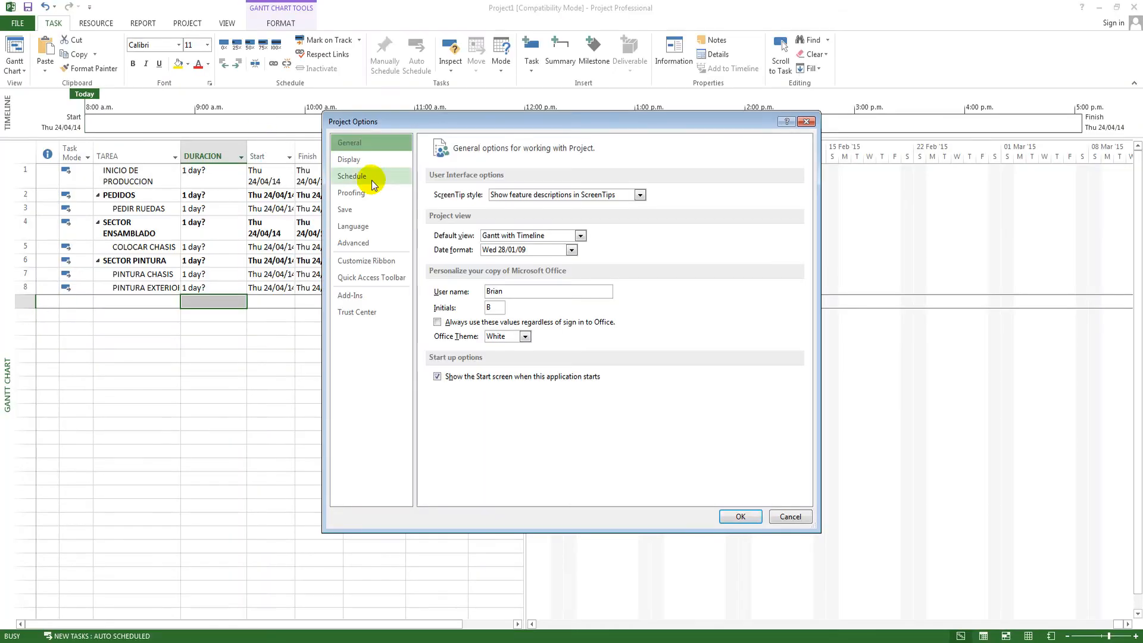
{"action": "left_click", "coordinate": [377, 189]}
{"action": "left_click", "coordinate": [379, 167]}
{"action": "left_click", "coordinate": [377, 176]}
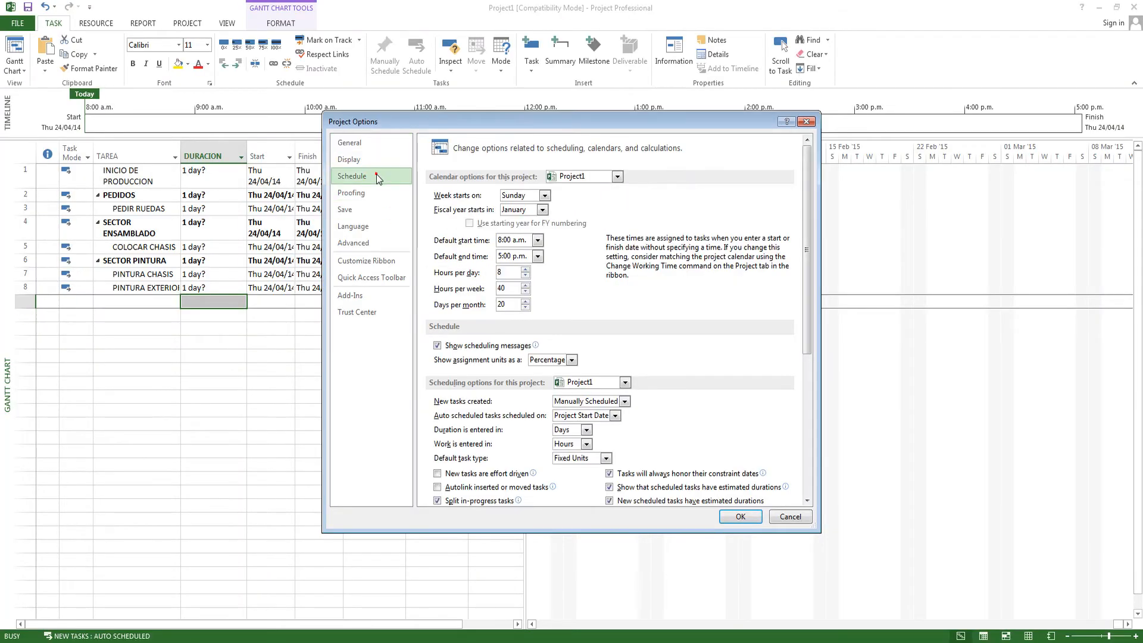
{"action": "left_click", "coordinate": [566, 430]}
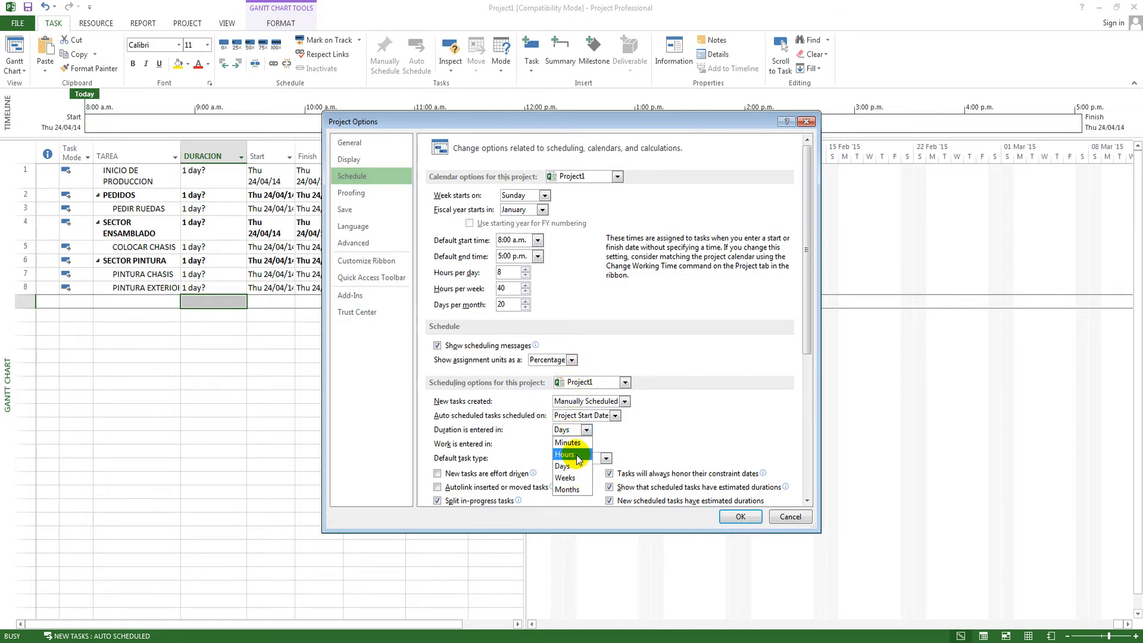
{"action": "left_click", "coordinate": [574, 454]}
{"action": "left_click", "coordinate": [723, 517]}
{"action": "left_click", "coordinate": [300, 383]}
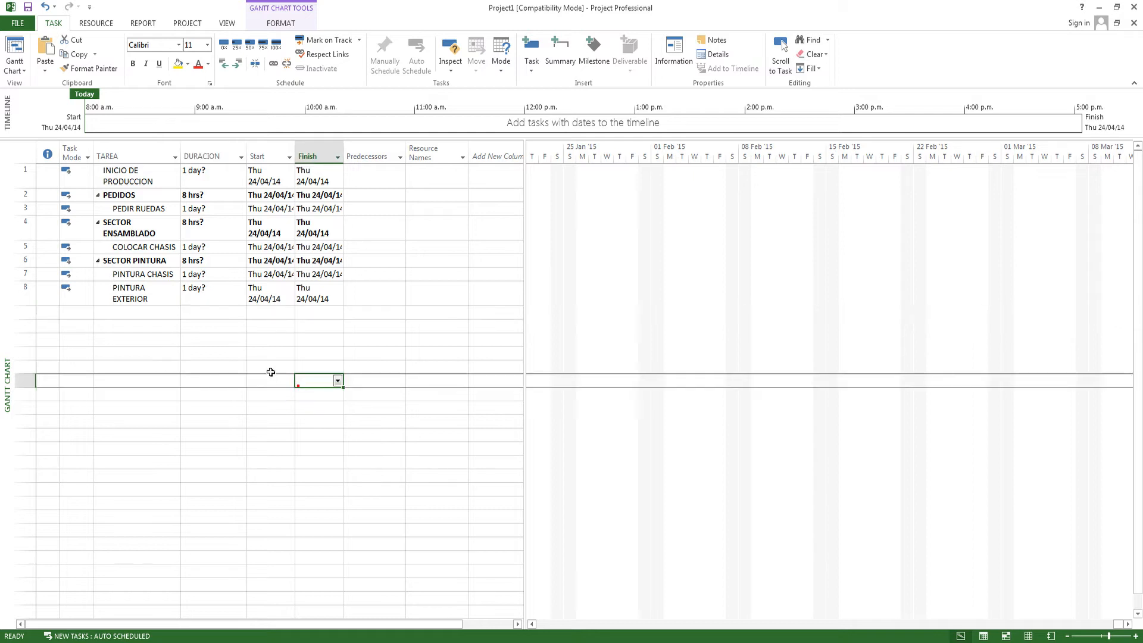
{"action": "left_click", "coordinate": [195, 210]}
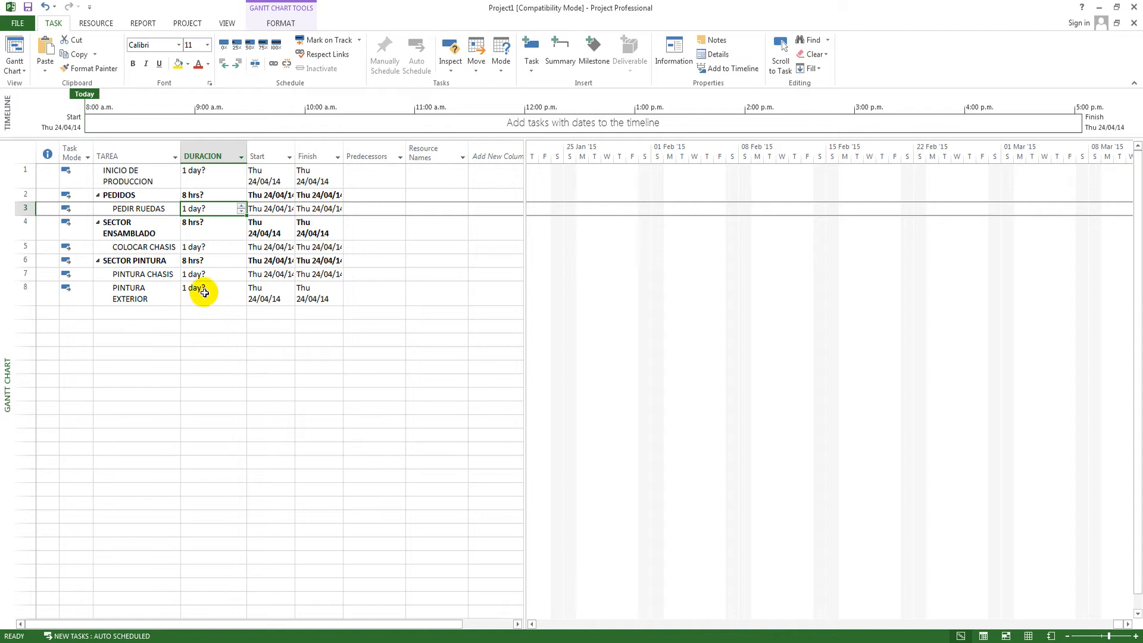
- Set the unit in which durations are entered to Days in the project's scheduling options and apply it
{"action": "left_click", "coordinate": [5, 22]}
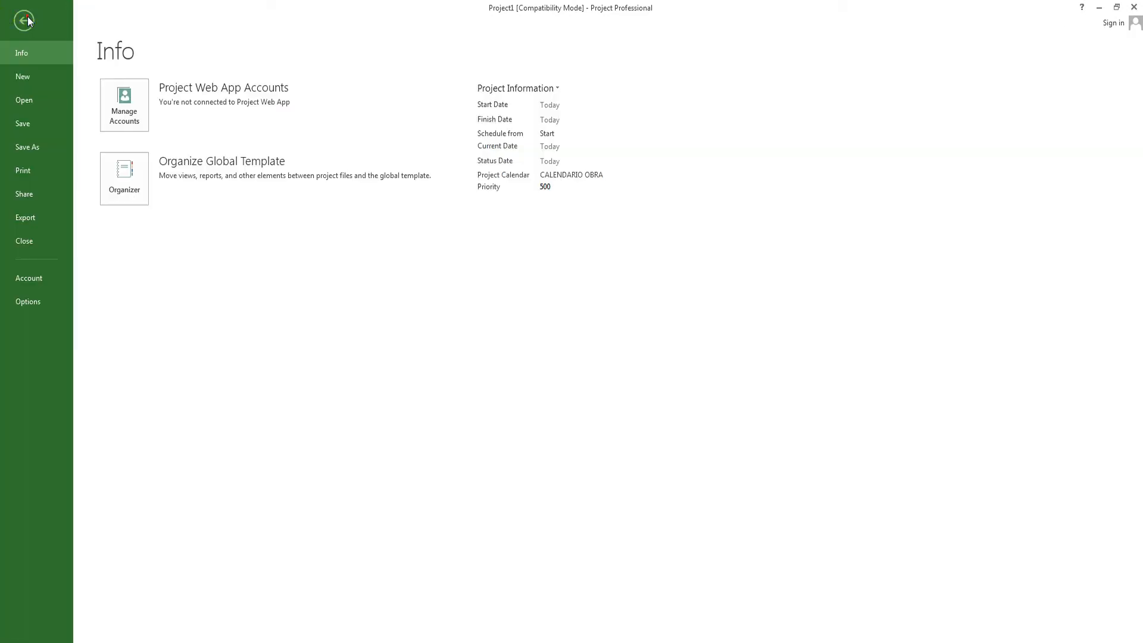
{"action": "left_click", "coordinate": [28, 20]}
{"action": "left_click", "coordinate": [12, 22]}
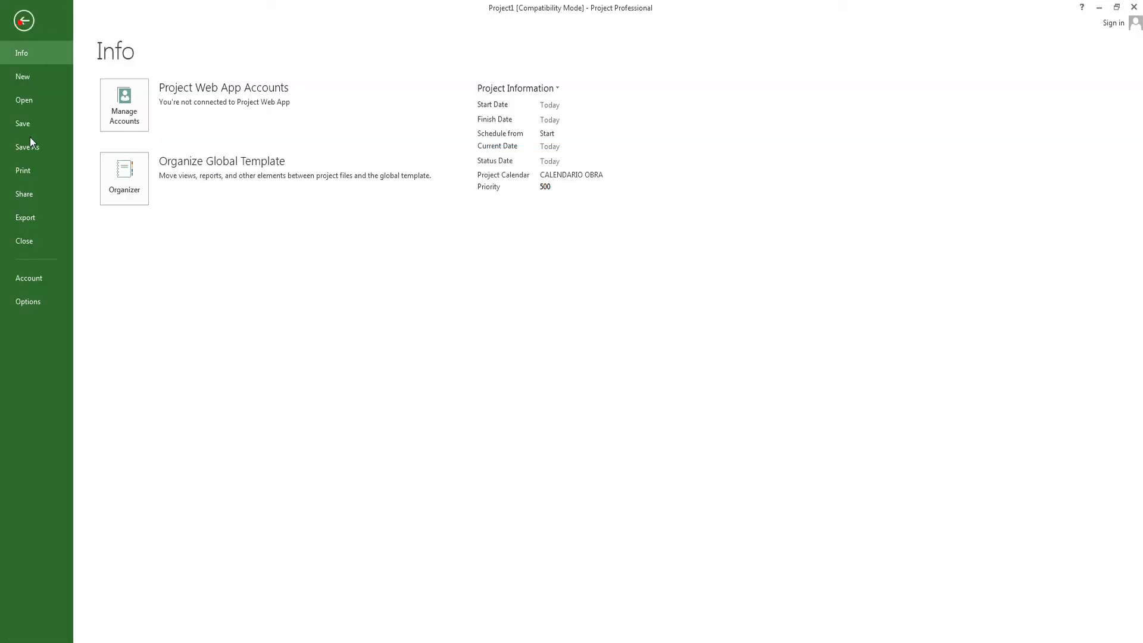
{"action": "left_click", "coordinate": [28, 302]}
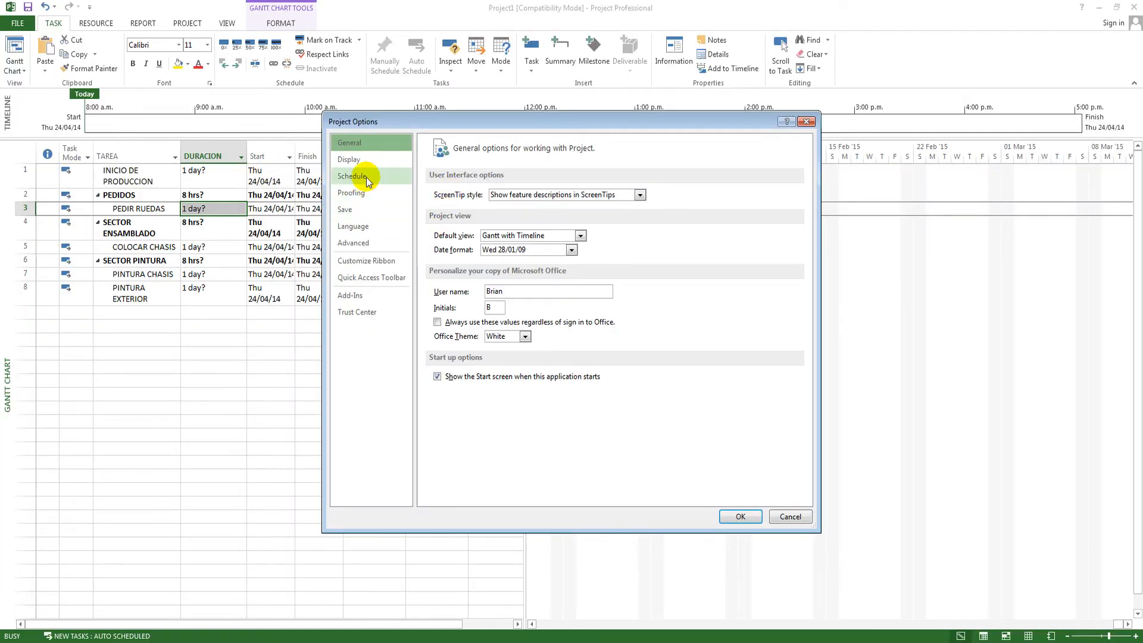
{"action": "left_click", "coordinate": [366, 177]}
{"action": "left_click", "coordinate": [586, 429]}
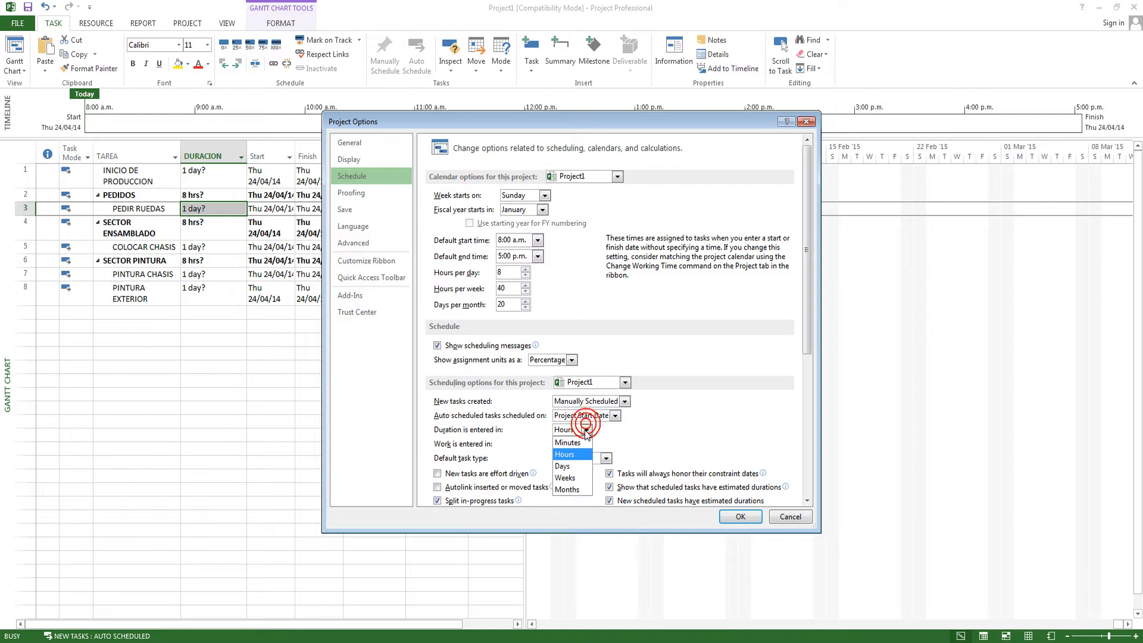
{"action": "left_click", "coordinate": [568, 466]}
{"action": "left_click", "coordinate": [736, 519]}
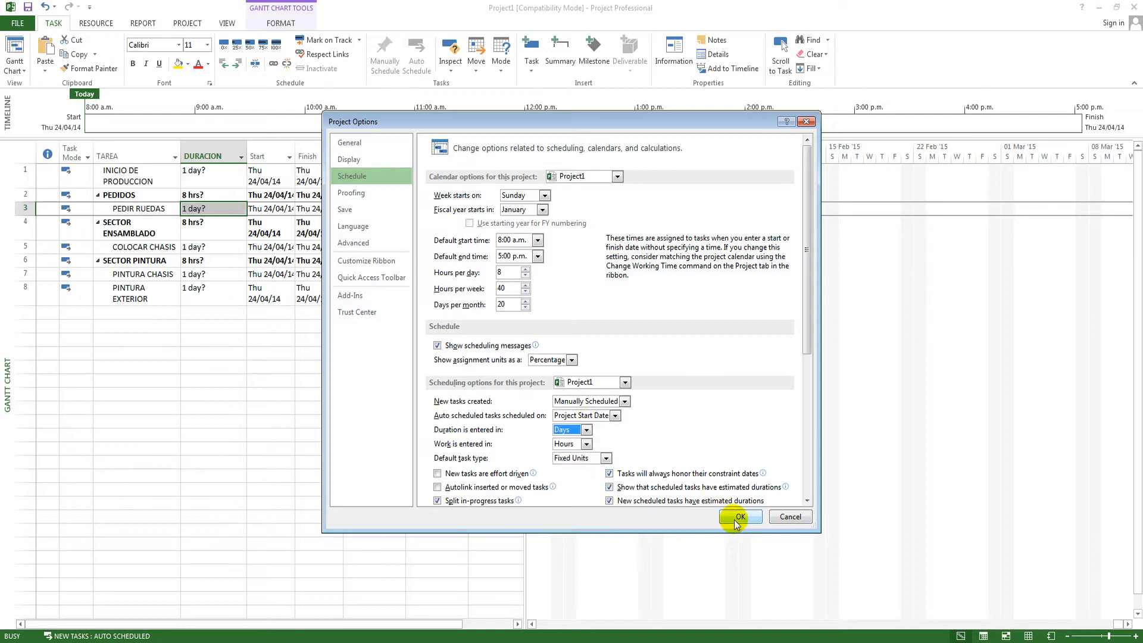
{"action": "left_click", "coordinate": [244, 379]}
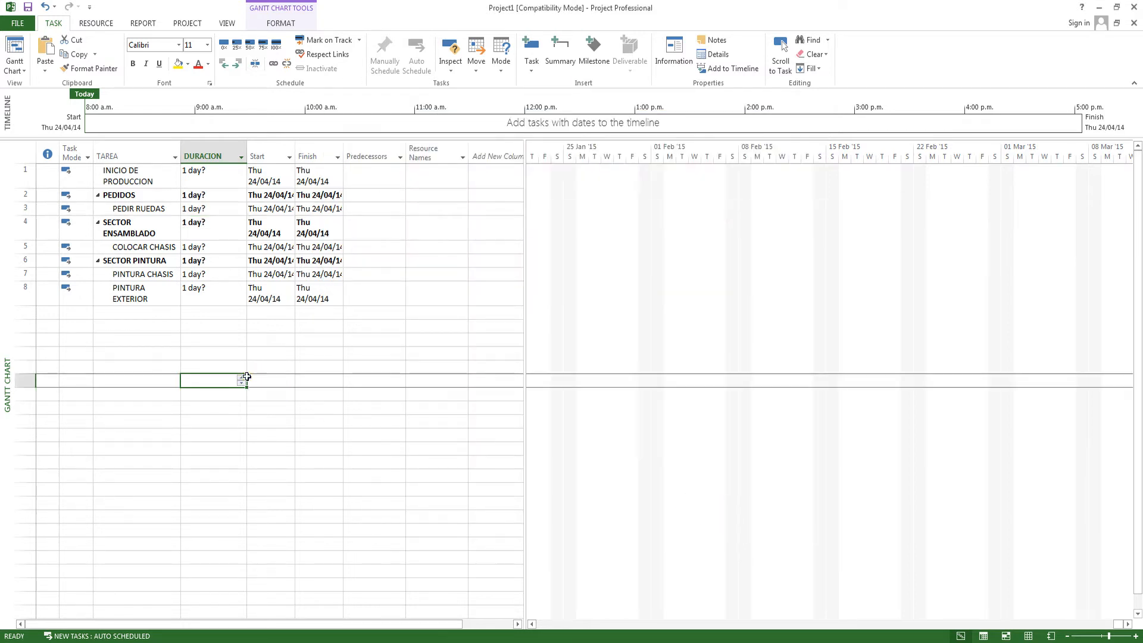
- Check Wednesday's working hours in the default work week of the CALENDARIO OBRA calendar and close the calendar settings
{"action": "left_click", "coordinate": [200, 171]}
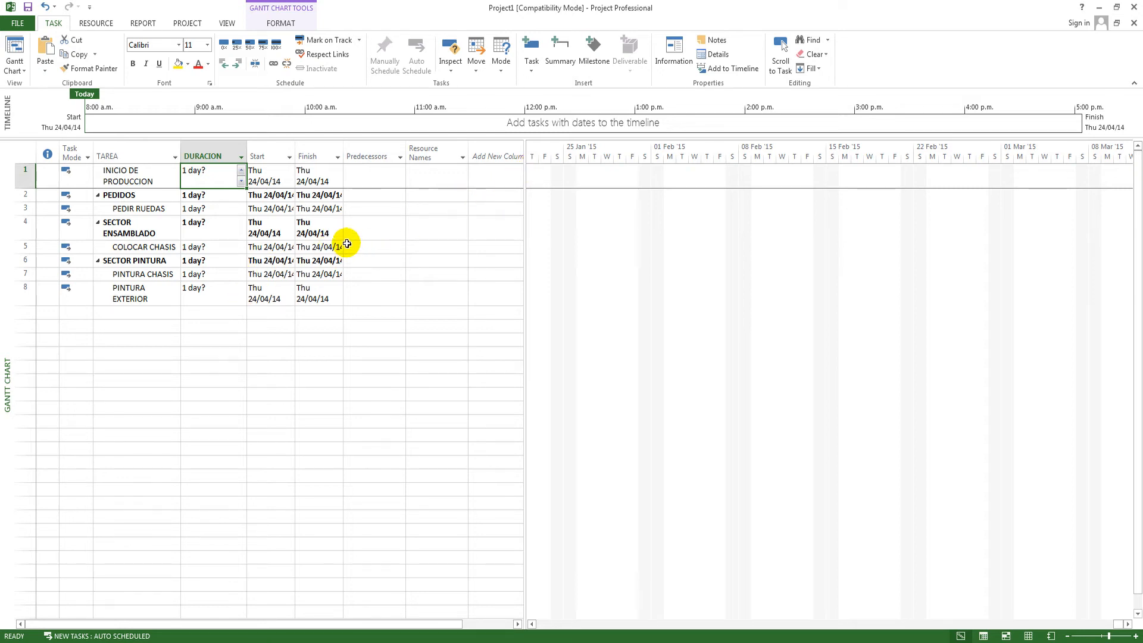
{"action": "right_click", "coordinate": [682, 154]}
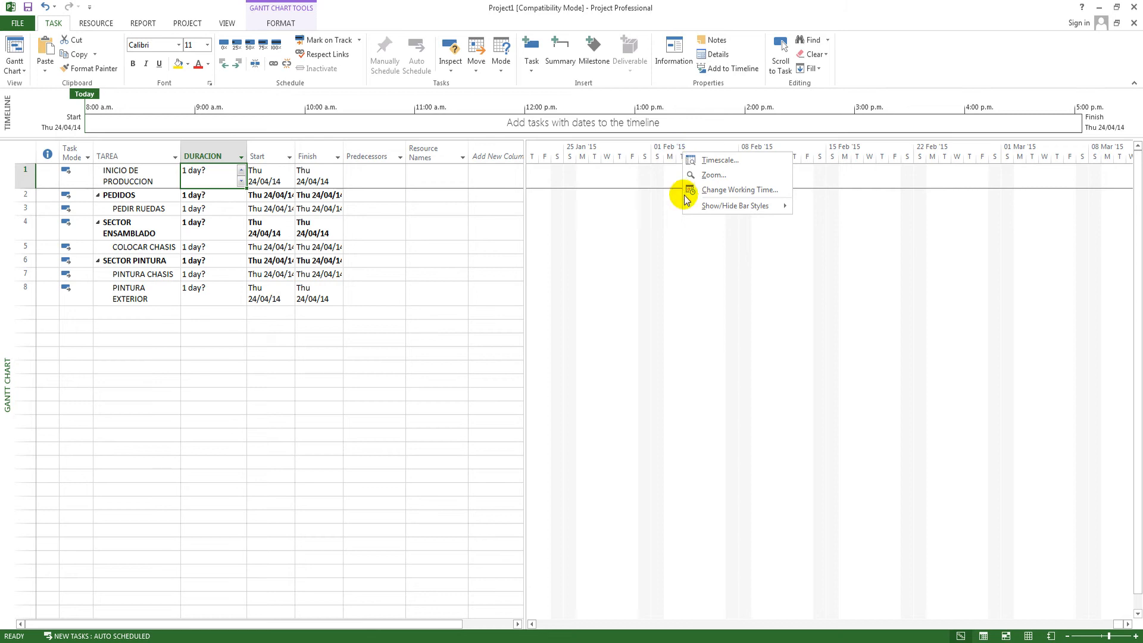
{"action": "left_click", "coordinate": [720, 190]}
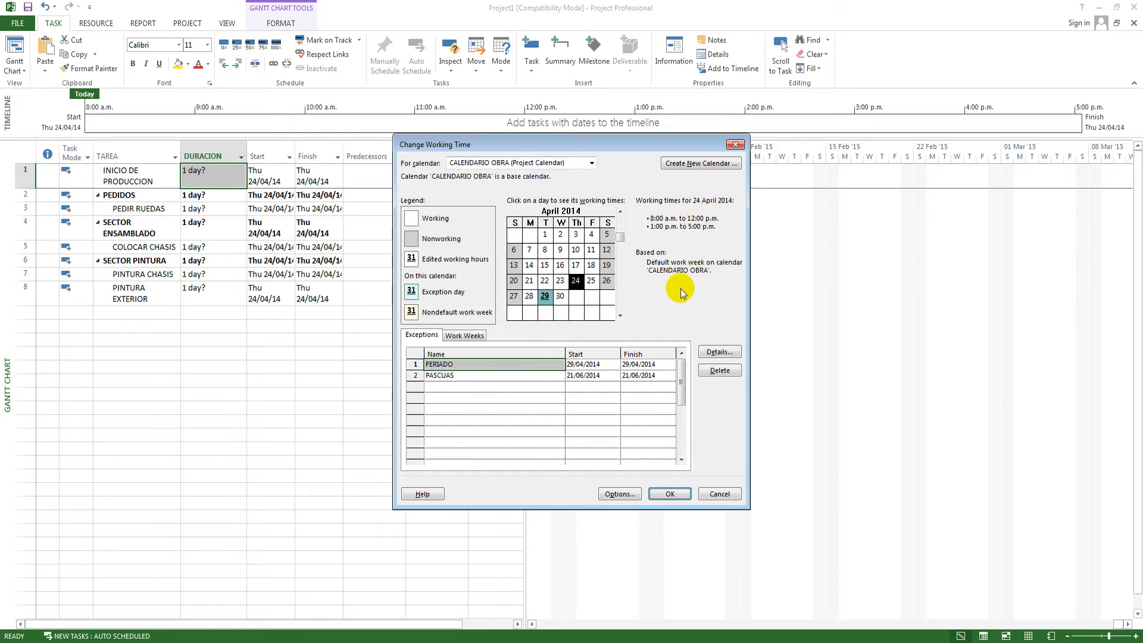
{"action": "left_click", "coordinate": [476, 334]}
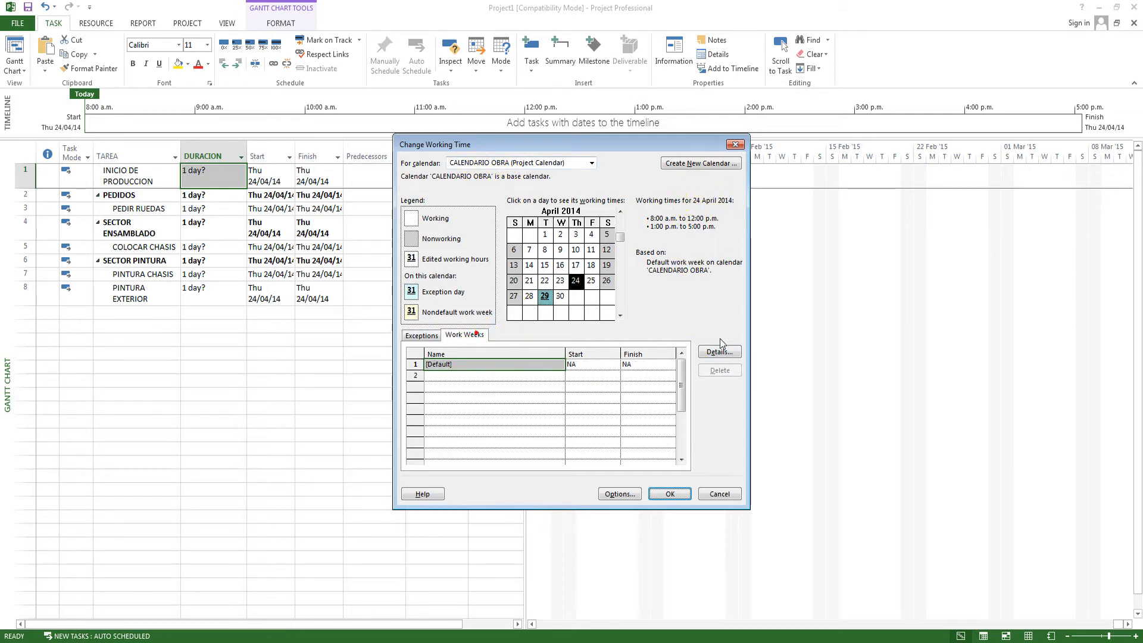
{"action": "left_click", "coordinate": [719, 351]}
{"action": "left_click", "coordinate": [497, 317]}
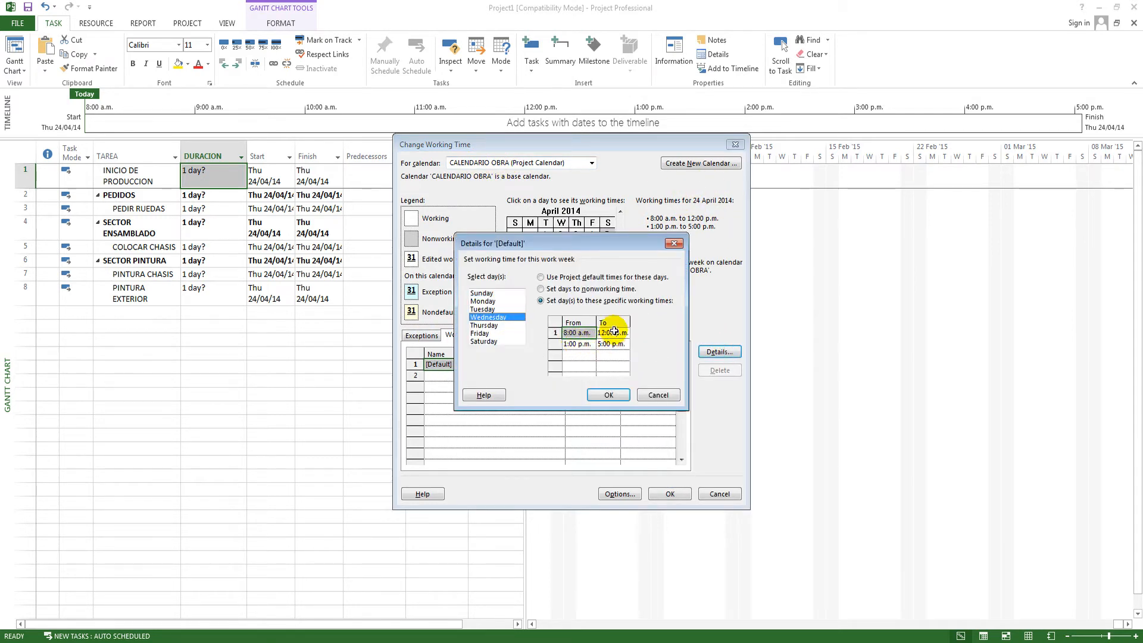
{"action": "left_click", "coordinate": [608, 395]}
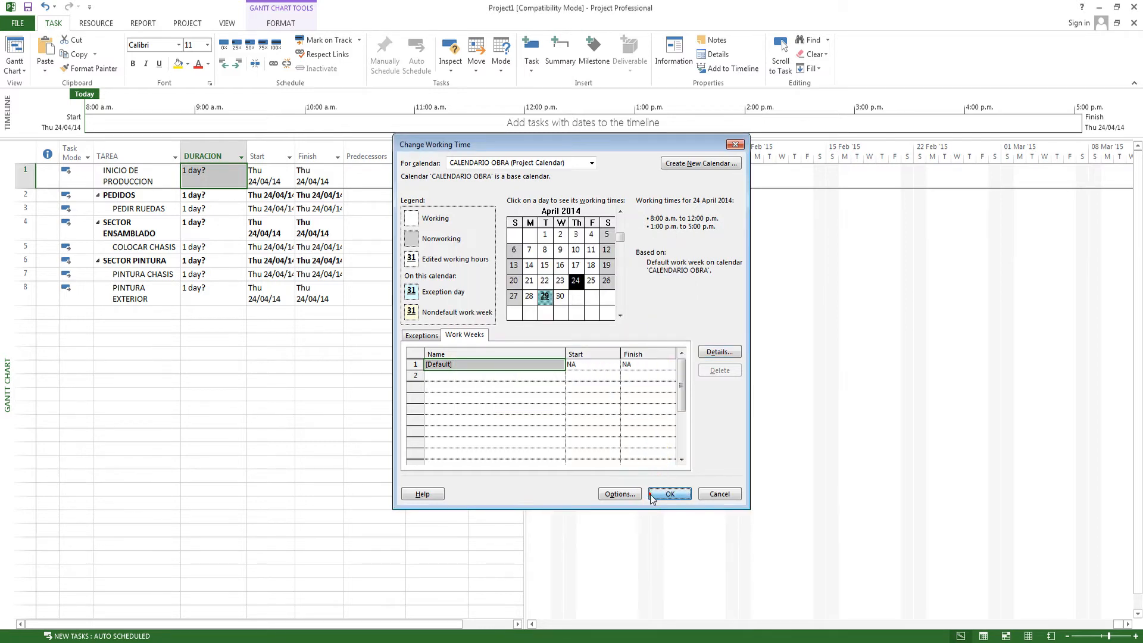
{"action": "left_click", "coordinate": [669, 493]}
{"action": "left_click", "coordinate": [280, 351]}
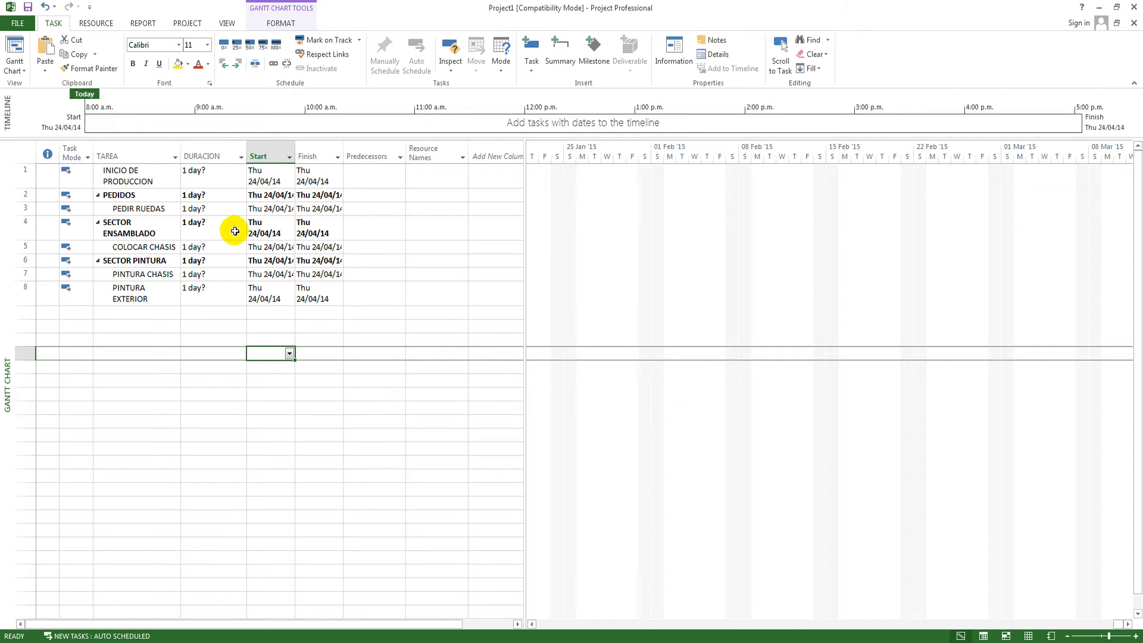
- Set the duration of INICIO DE PRODUCCION to 0 days and of PEDIR RUEDAS to 0.1 days
{"action": "left_click", "coordinate": [228, 181]}
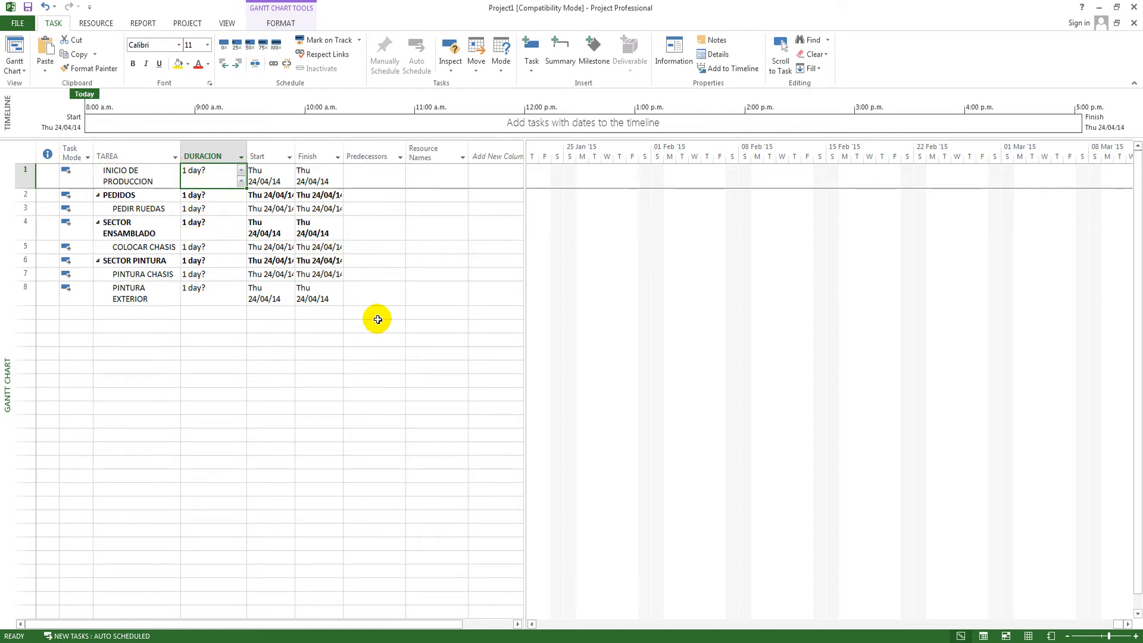
{"action": "type", "text": "0"}
{"action": "key", "text": "Return"}
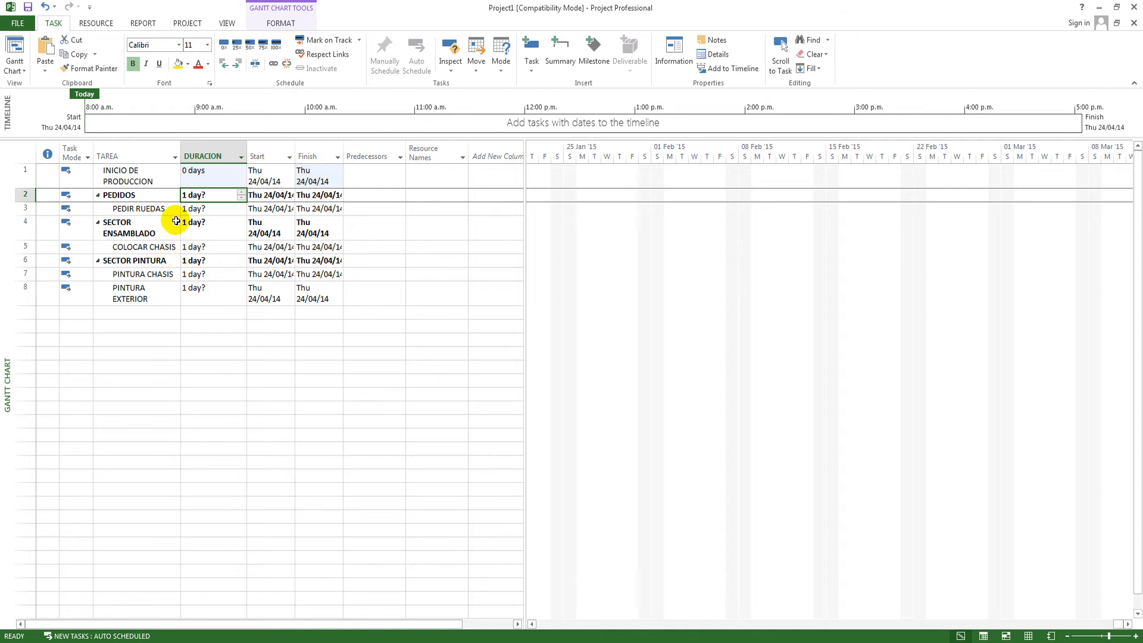
{"action": "key", "text": "Return"}
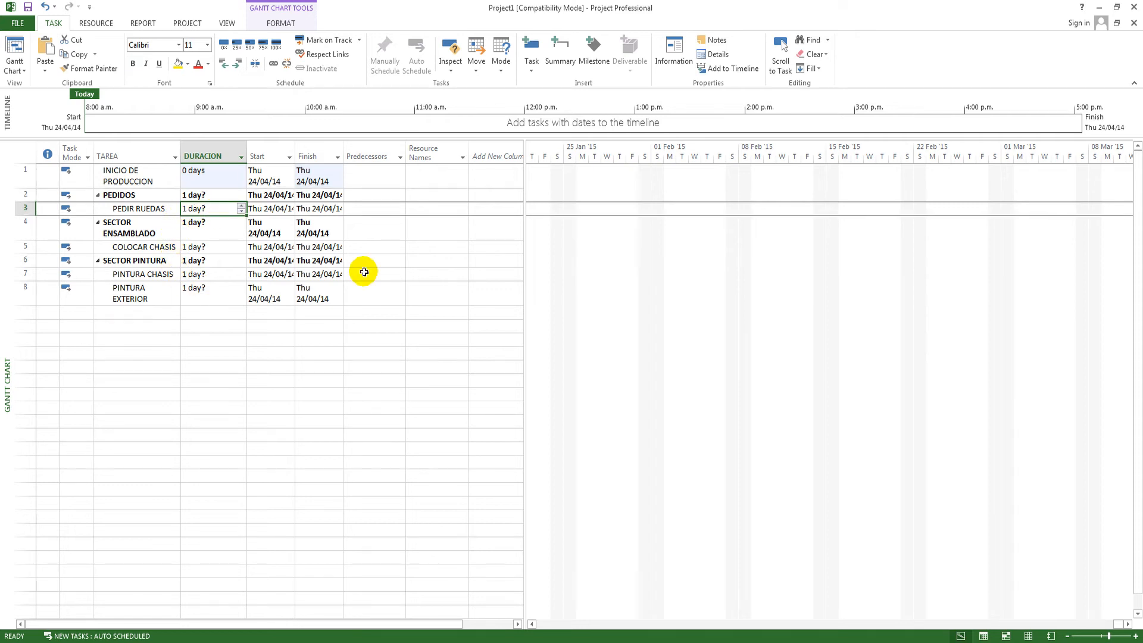
{"action": "type", "text": "0.1"}
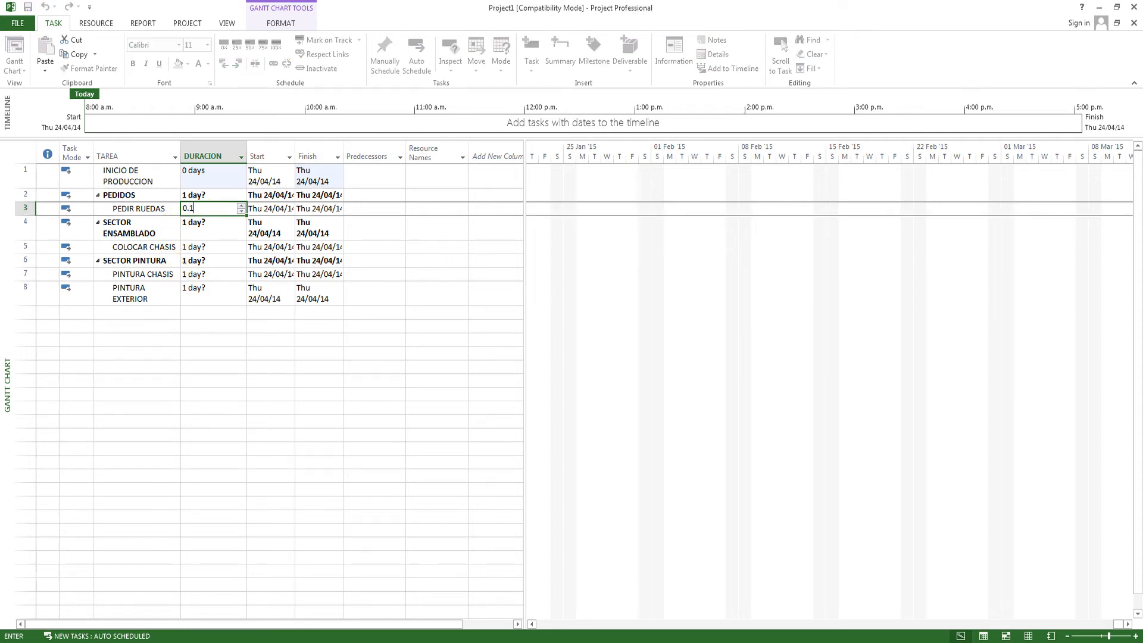
{"action": "key", "text": "Return"}
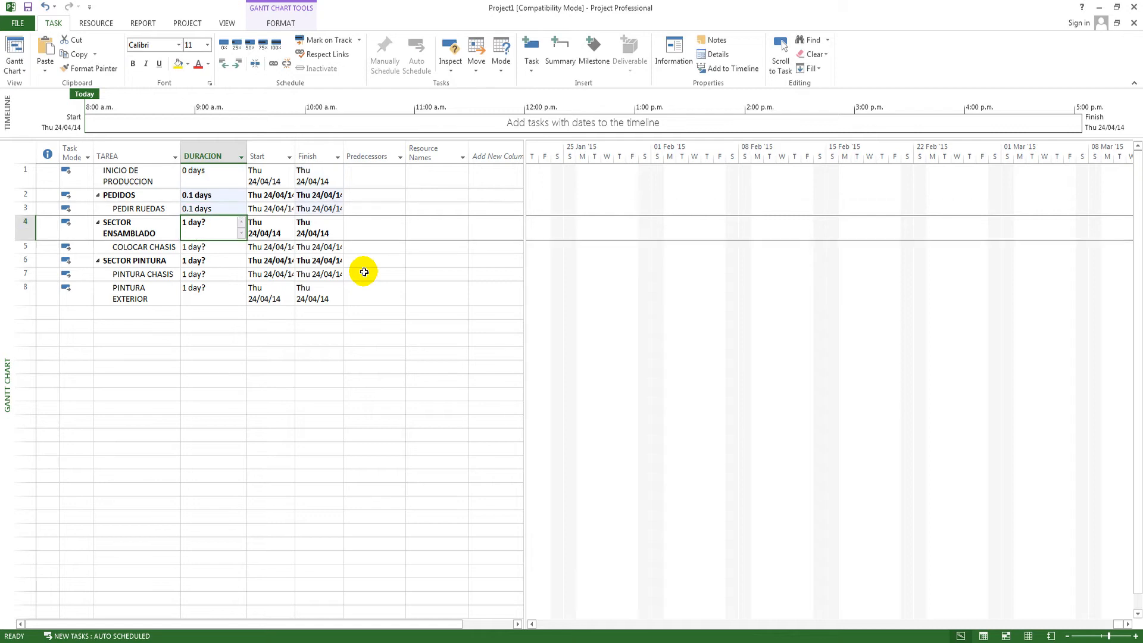
- Set the duration of COLOCAR CHASIS to 1 day
{"action": "left_click", "coordinate": [212, 249]}
{"action": "left_click", "coordinate": [227, 273]}
{"action": "left_click", "coordinate": [203, 249]}
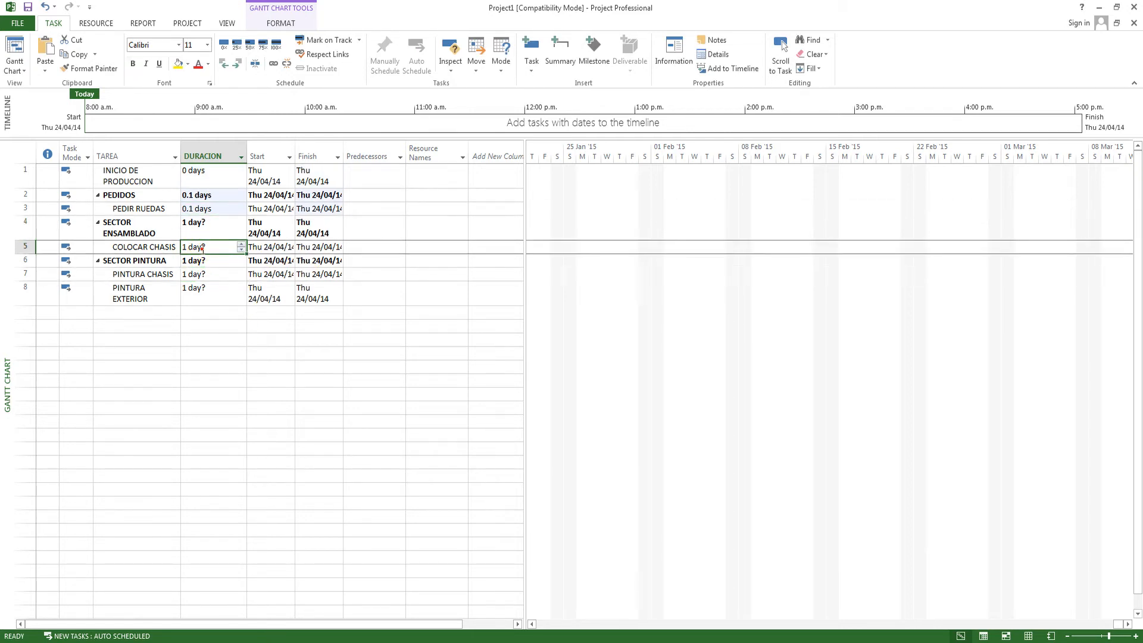
{"action": "type", "text": "0."}
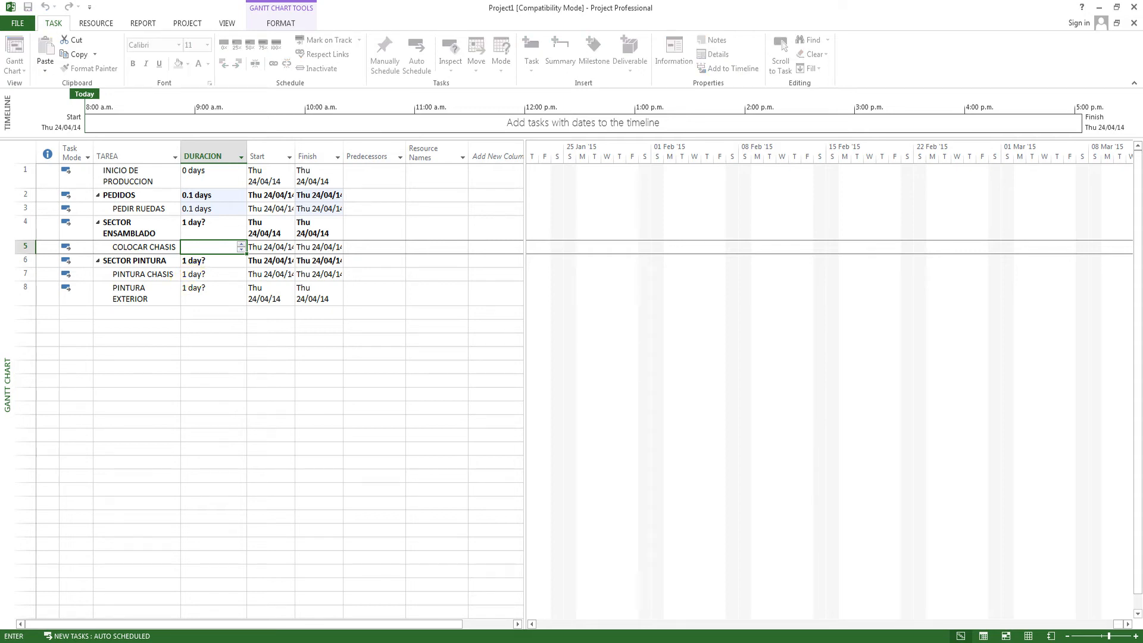
{"action": "key", "text": "Return"}
- Set the duration of PINTURA CHASIS to 1.5 days and of PINTURA EXTERIOR to 0.5 days
{"action": "left_click", "coordinate": [194, 274]}
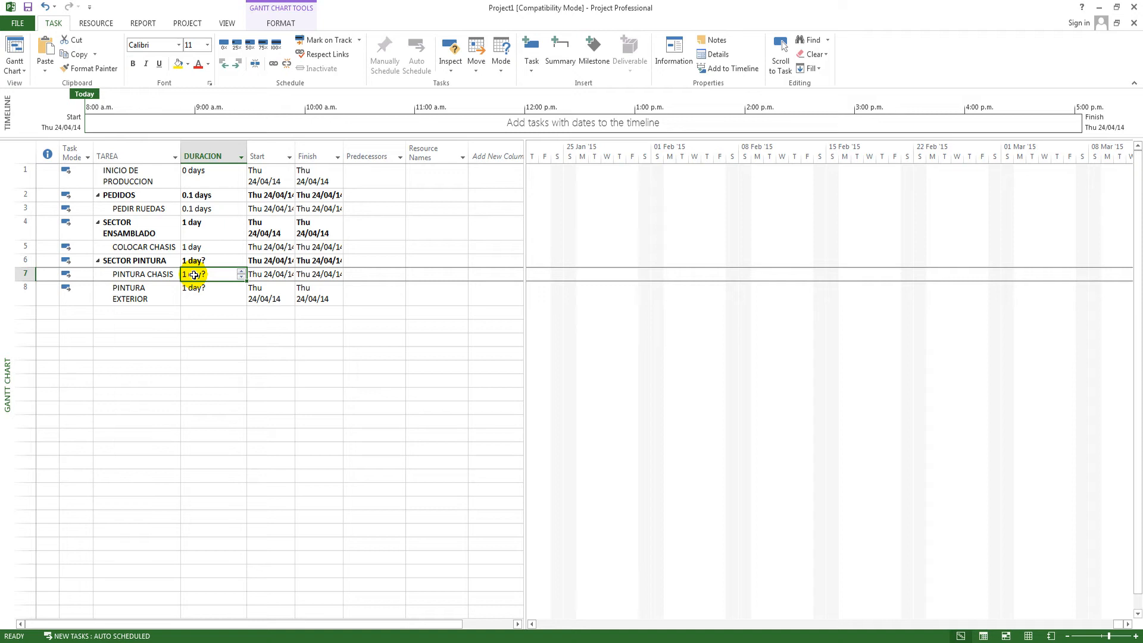
{"action": "type", "text": "1."}
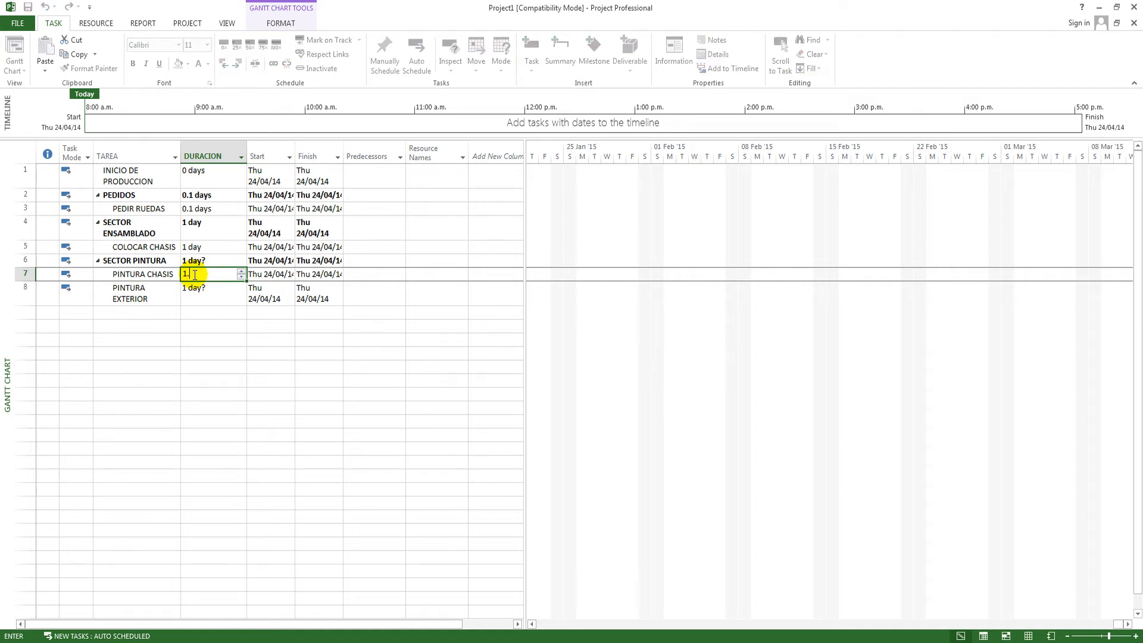
{"action": "type", "text": "5"}
{"action": "key", "text": "Return"}
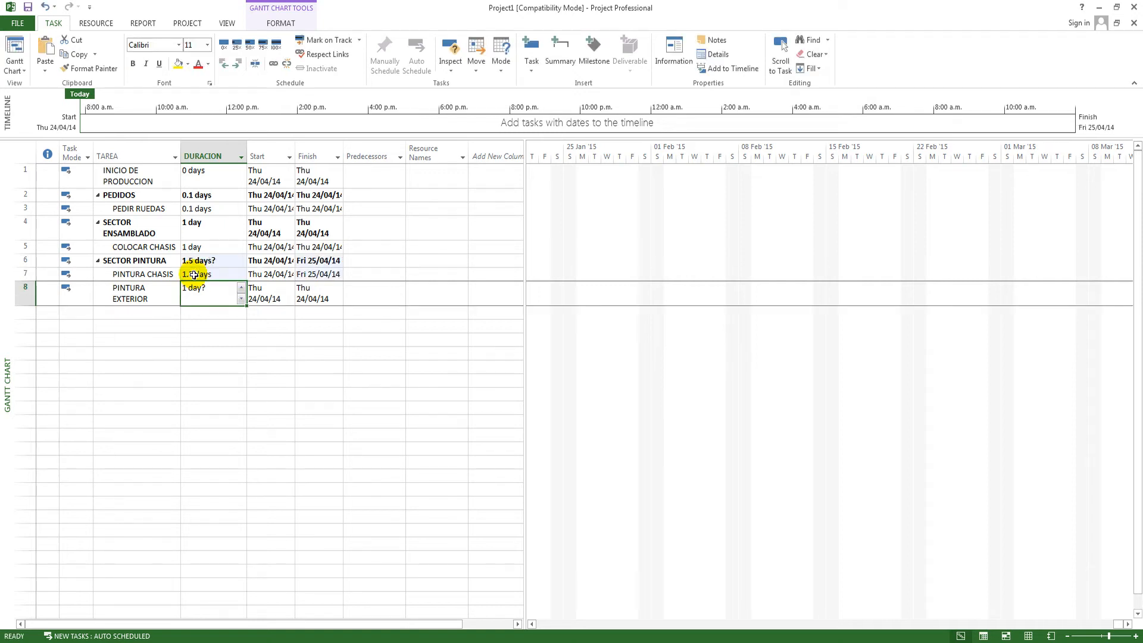
{"action": "type", "text": "0.5"}
{"action": "key", "text": "Return"}
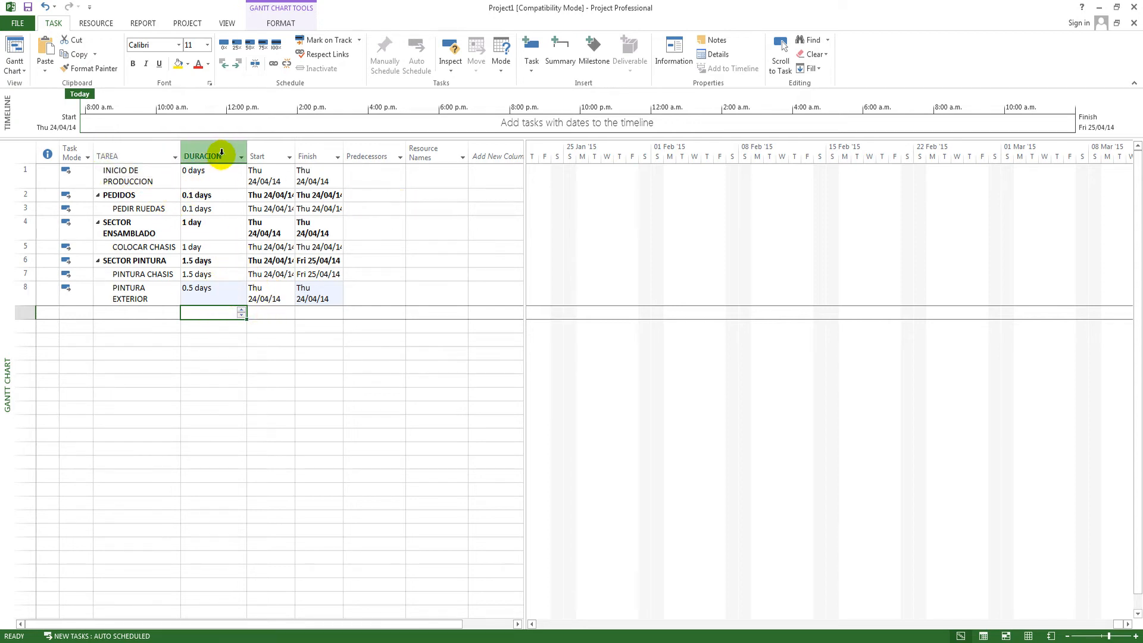
- Enter task 1 as the predecessor of PEDIR RUEDAS directly in the task table
{"action": "left_click", "coordinate": [366, 212]}
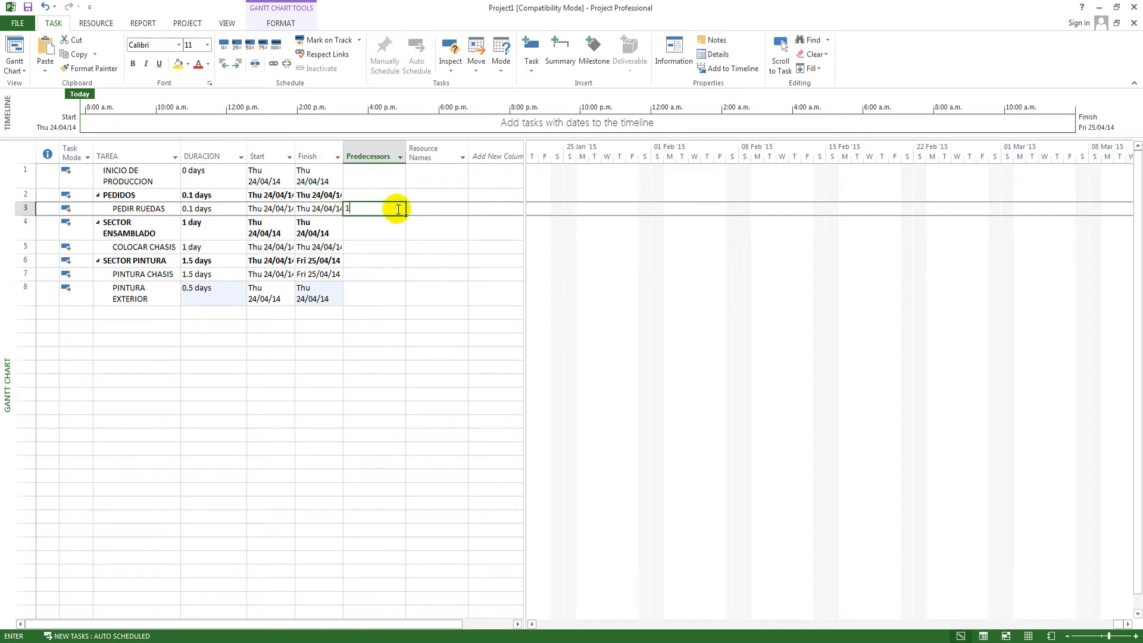
{"action": "key", "text": "Return"}
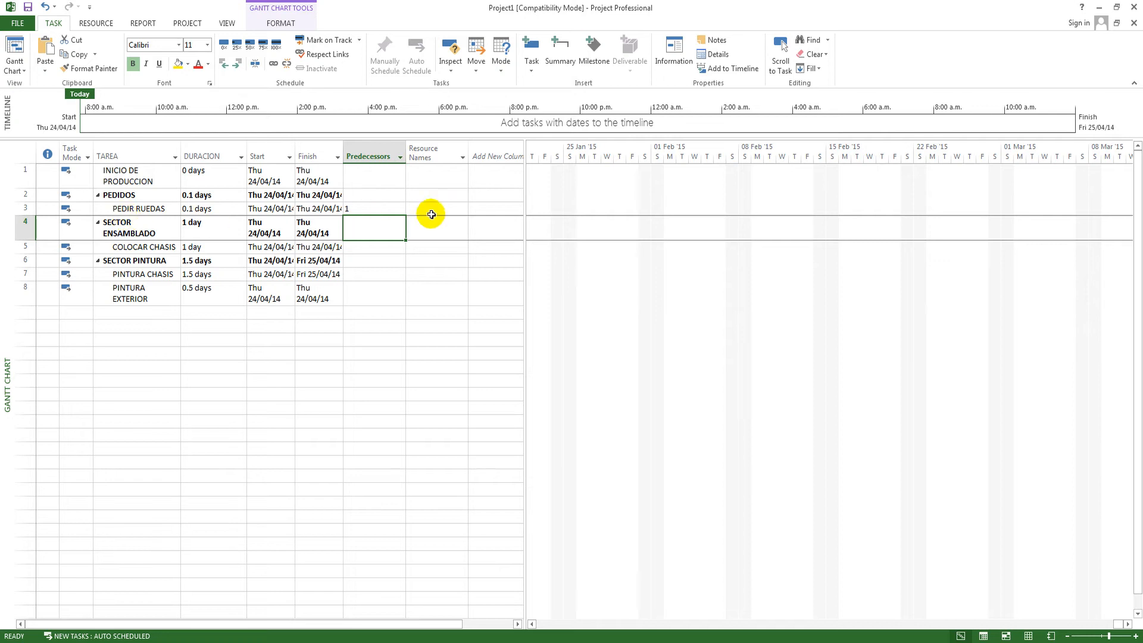
{"action": "key", "text": "alt+F4"}
{"action": "left_click", "coordinate": [621, 363]}
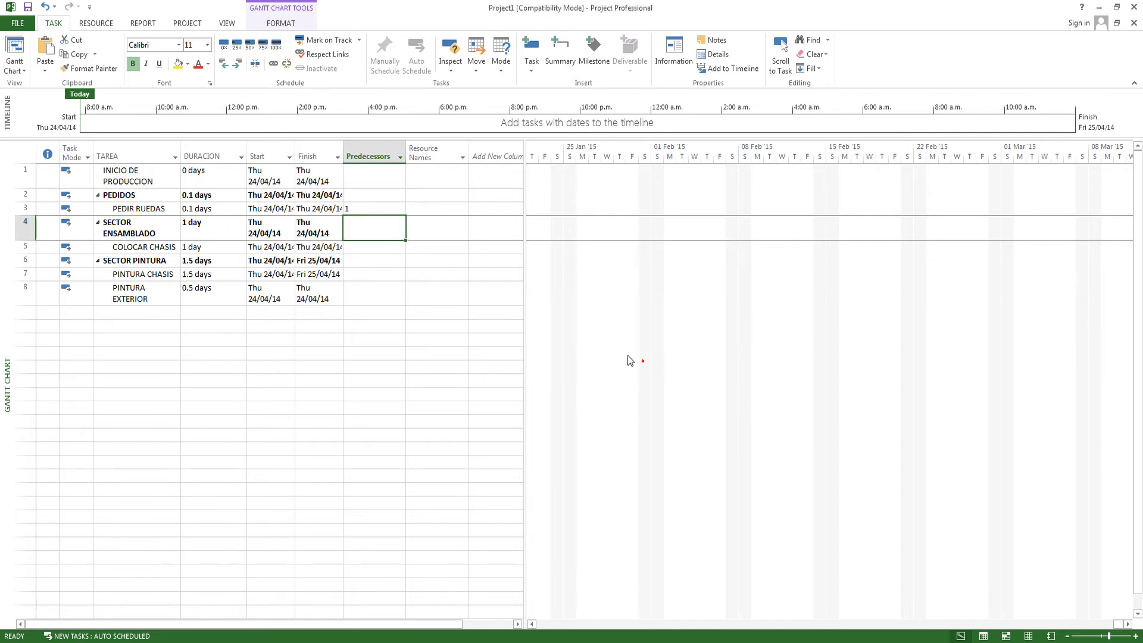
- Remove the INICIO DE PRODUCCION predecessor from PEDIR RUEDAS in its task information and apply the change
{"action": "left_click", "coordinate": [366, 211]}
{"action": "double_click", "coordinate": [366, 209]}
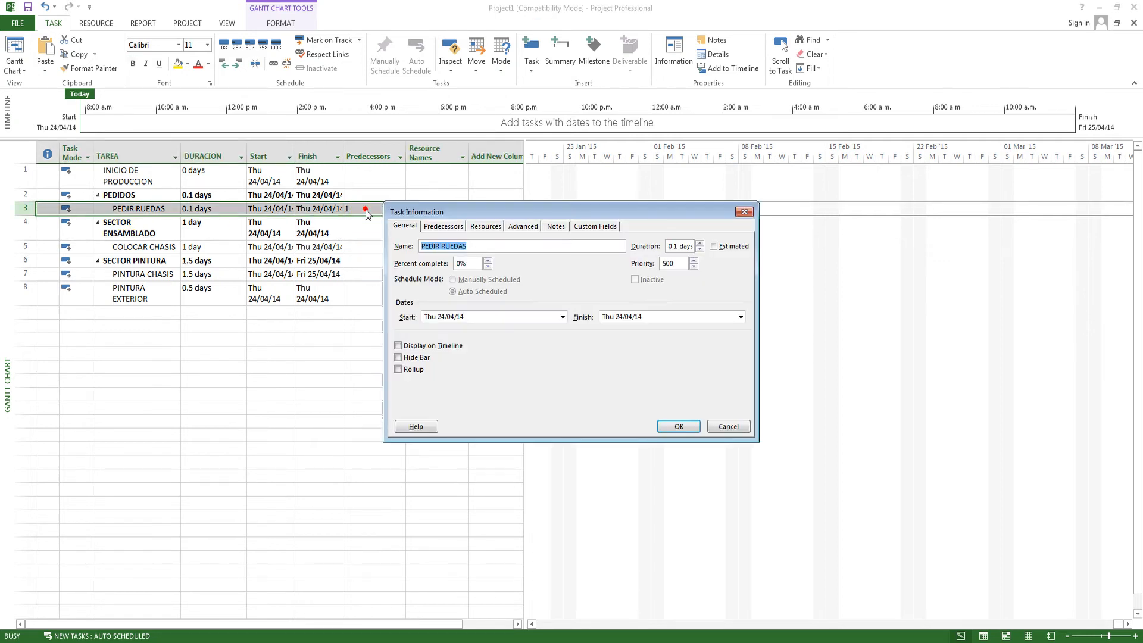
{"action": "left_click", "coordinate": [443, 229]}
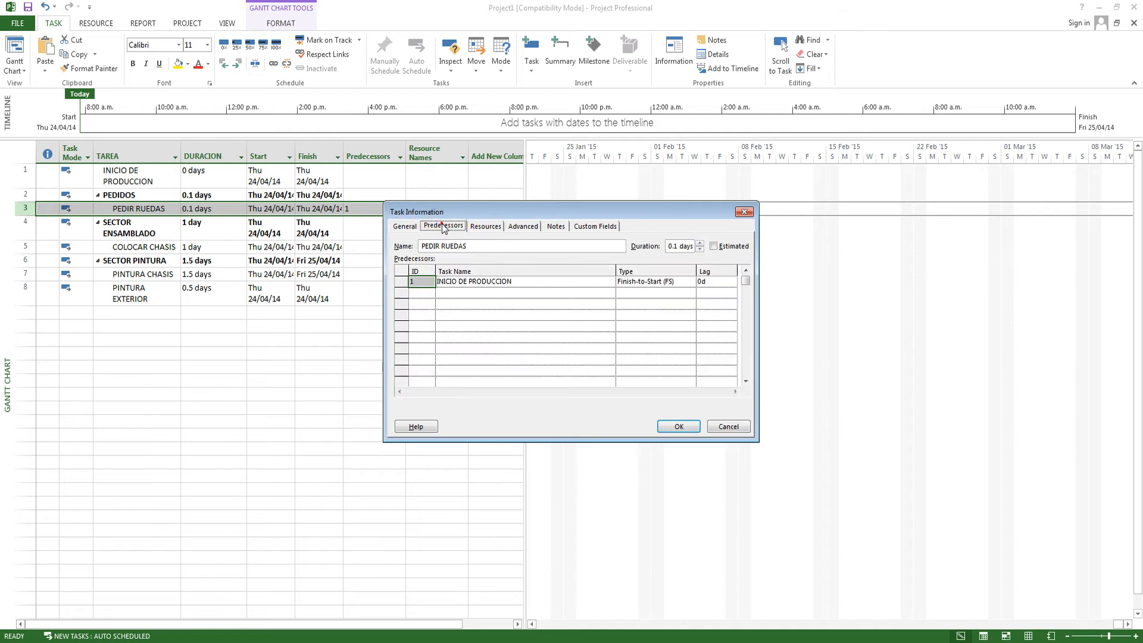
{"action": "left_click", "coordinate": [421, 290]}
{"action": "key", "text": "Delete"}
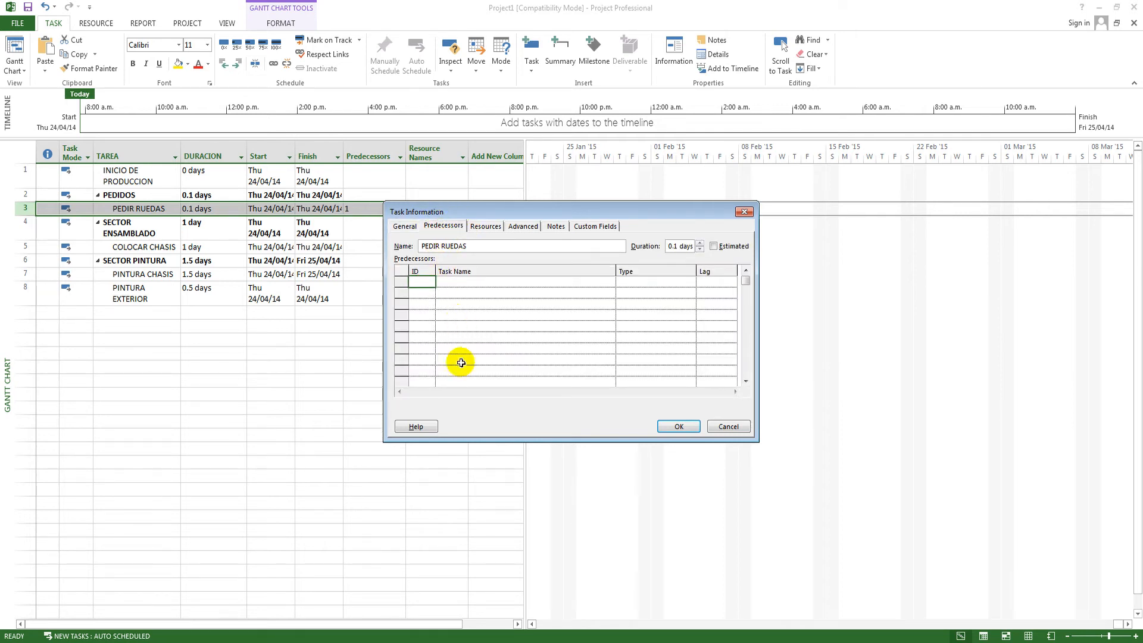
{"action": "left_click", "coordinate": [665, 420]}
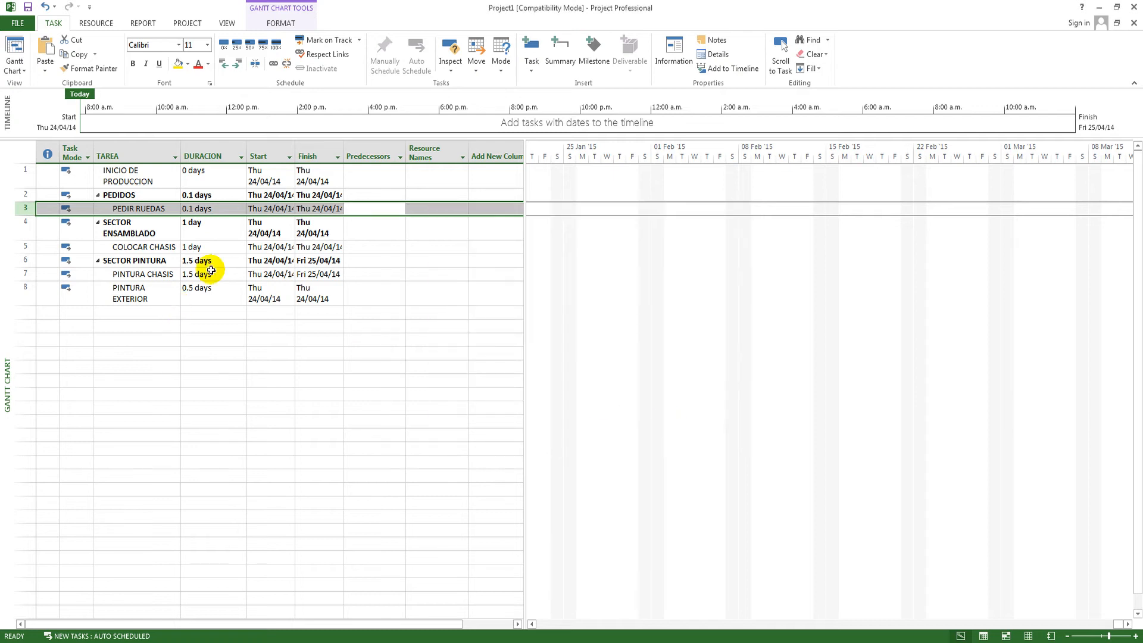
- Add task ID 1 as a predecessor in the task information of PEDIR RUEDAS
{"action": "left_click", "coordinate": [363, 209]}
{"action": "double_click", "coordinate": [363, 209]}
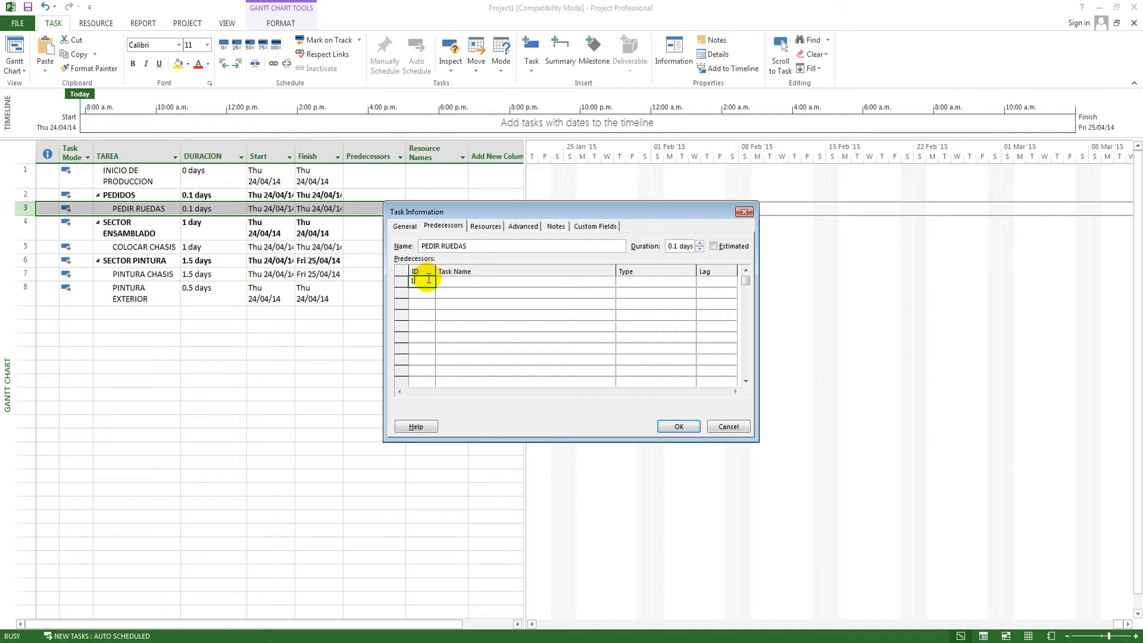
{"action": "key", "text": "Return"}
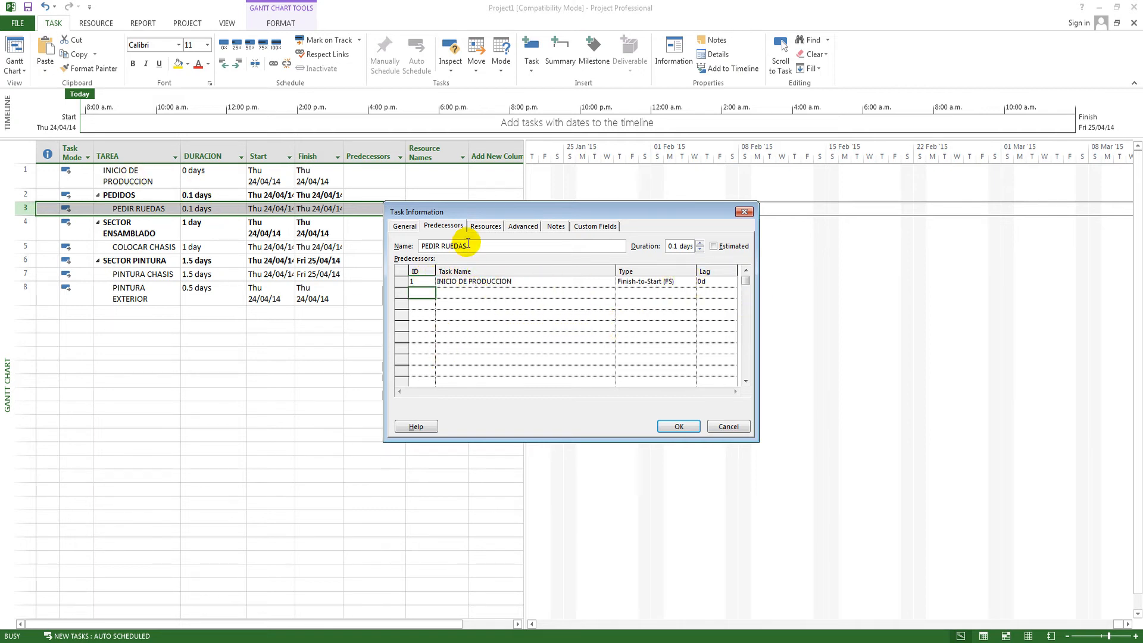
- Review the resource, advanced, notes and custom field settings of PEDIR RUEDAS and apply its task information
{"action": "left_click", "coordinate": [485, 226]}
{"action": "left_click", "coordinate": [523, 226]}
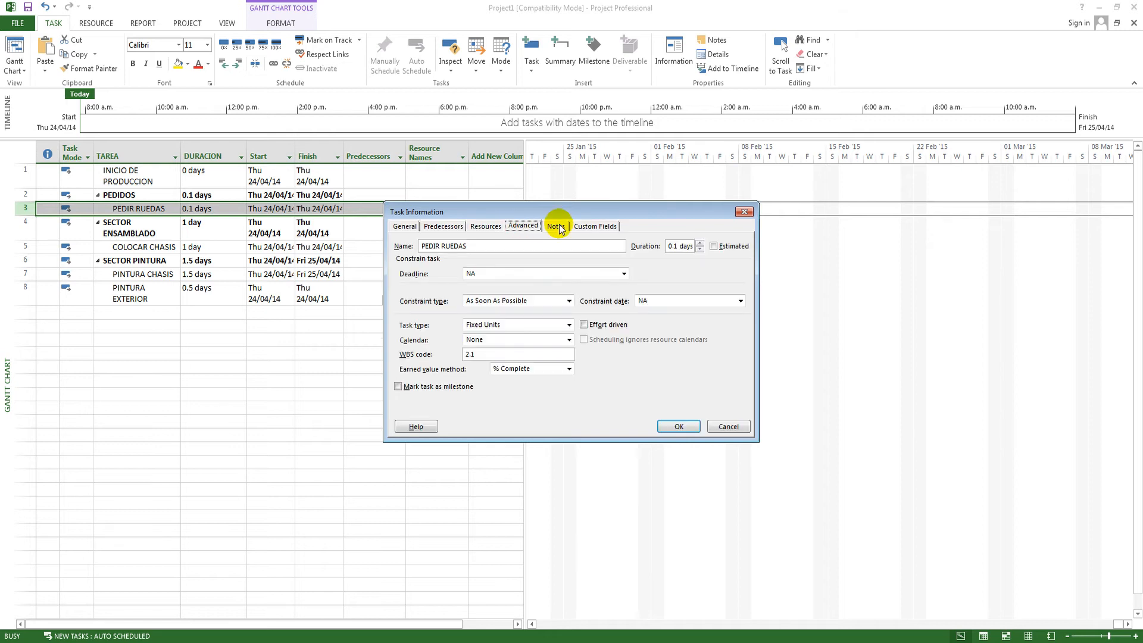
{"action": "left_click", "coordinate": [556, 226]}
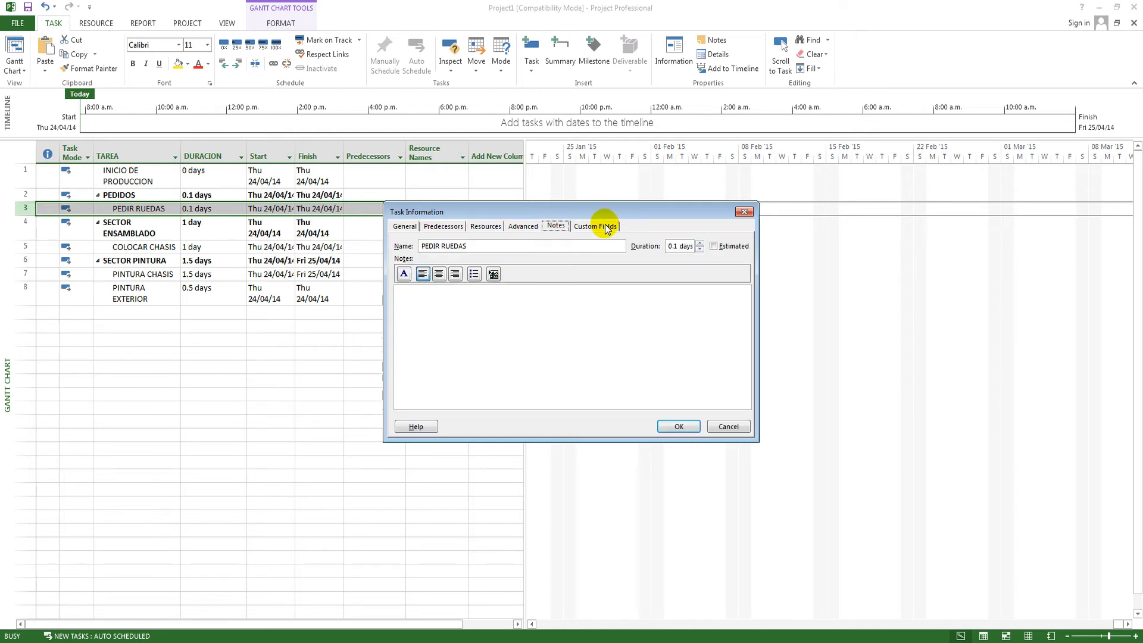
{"action": "left_click", "coordinate": [592, 226]}
{"action": "left_click", "coordinate": [518, 227]}
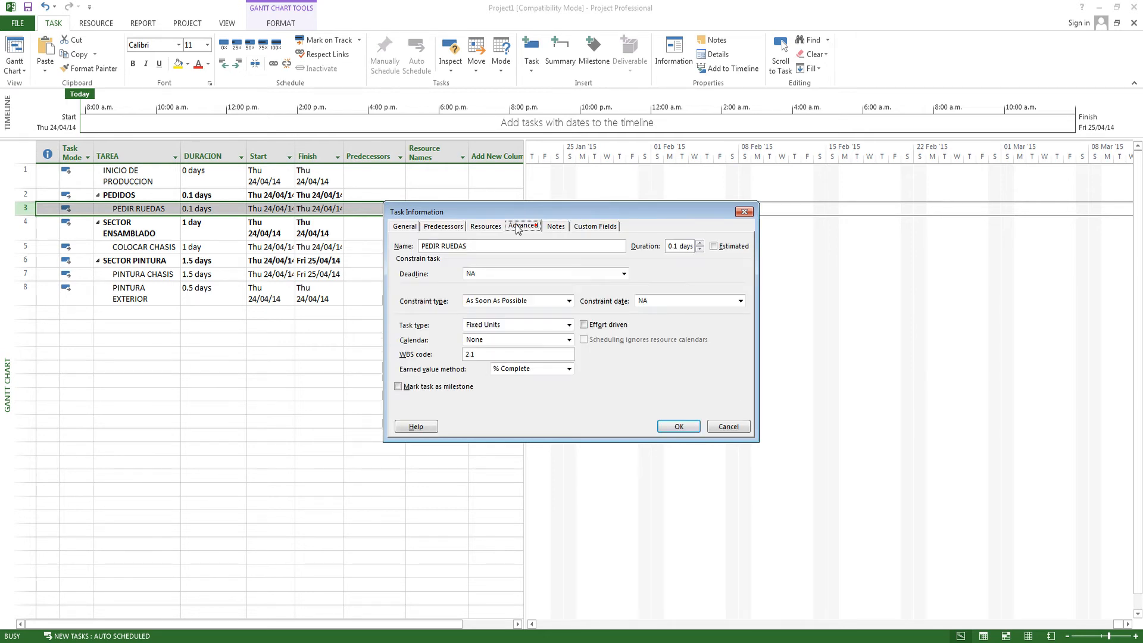
{"action": "left_click", "coordinate": [485, 226]}
{"action": "left_click", "coordinate": [679, 427]}
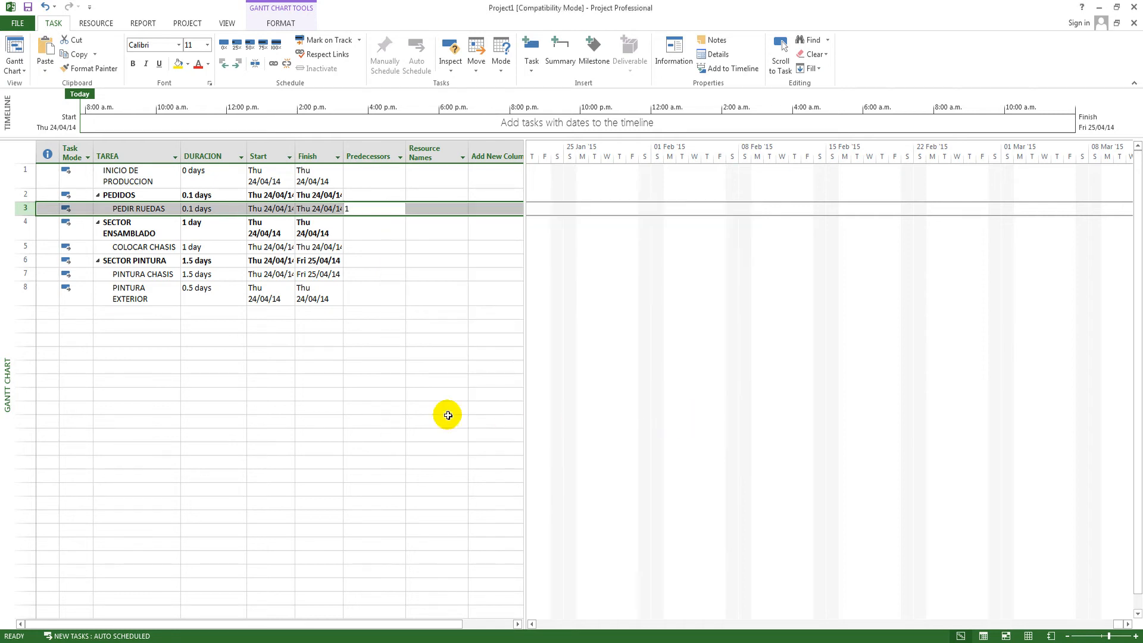
- Enter task 3 as the predecessor of COLOCAR CHASIS in the task table
{"action": "left_click", "coordinate": [413, 381]}
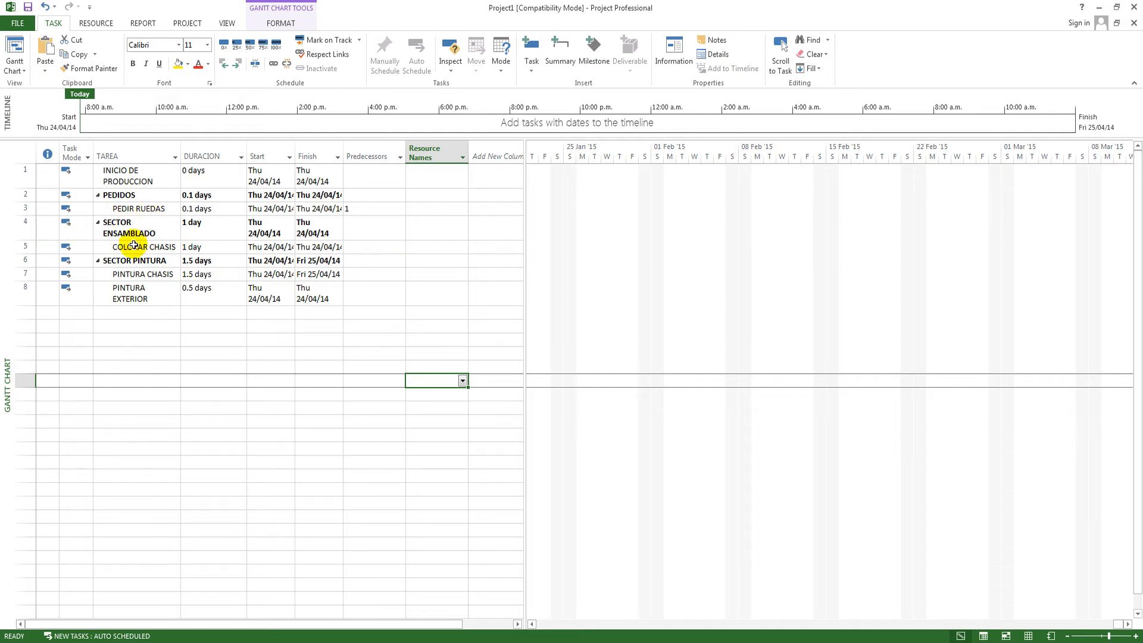
{"action": "left_click", "coordinate": [375, 247]}
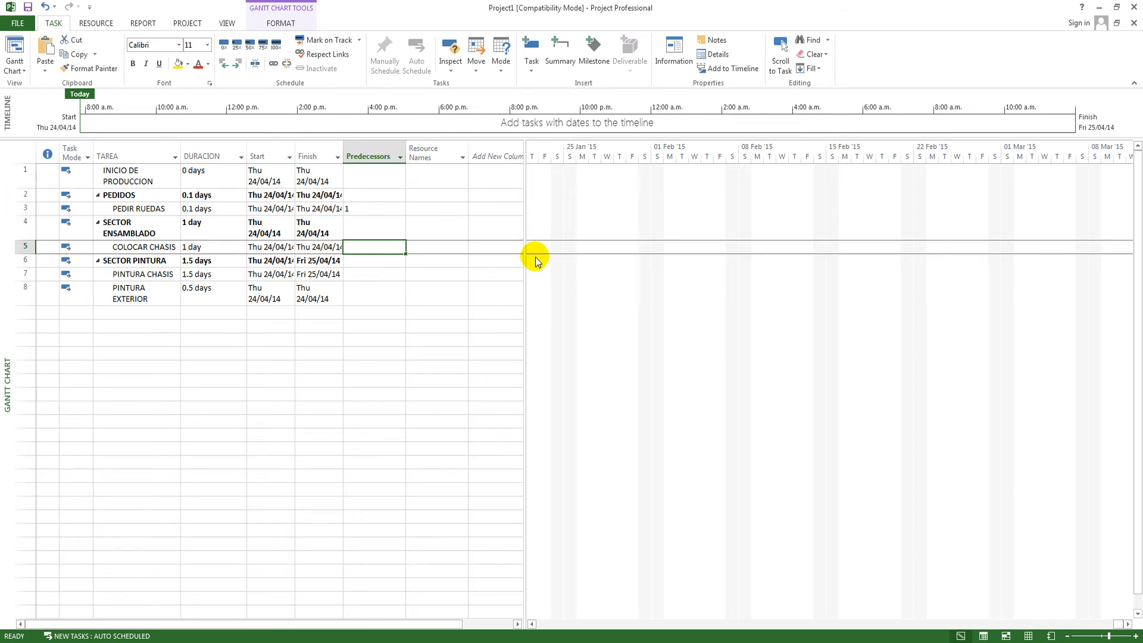
{"action": "type", "text": "3"}
{"action": "key", "text": "Return"}
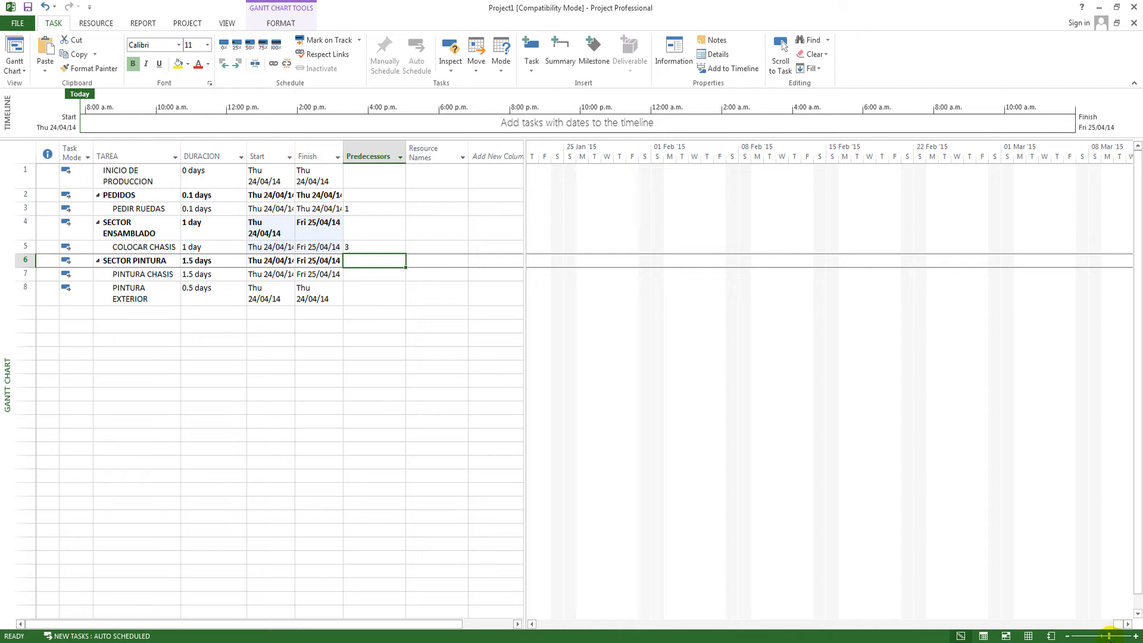
- Enter task 5 as the predecessor of PINTURA CHASIS in the task table
{"action": "left_click_drag", "start_coordinate": [1111, 639], "coordinate": [1099, 640]}
{"action": "scroll", "coordinate": [935, 438], "scroll_direction": "left", "scroll_amount": 8}
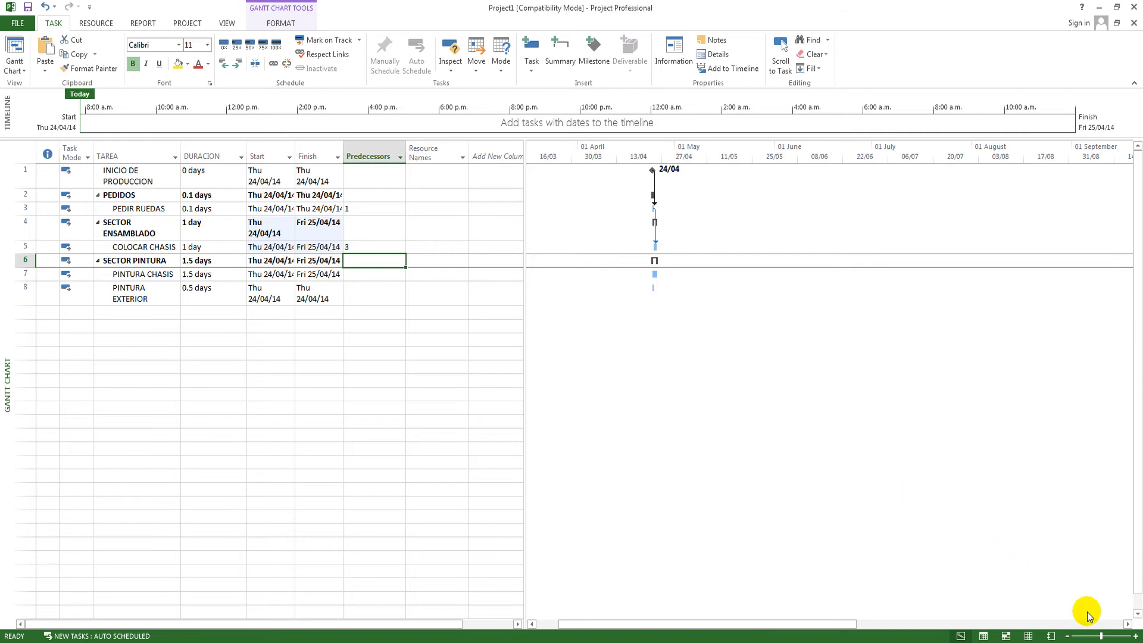
{"action": "left_click_drag", "start_coordinate": [1101, 638], "coordinate": [1122, 636]}
{"action": "middle_click", "coordinate": [893, 437]}
{"action": "middle_click", "coordinate": [745, 429]}
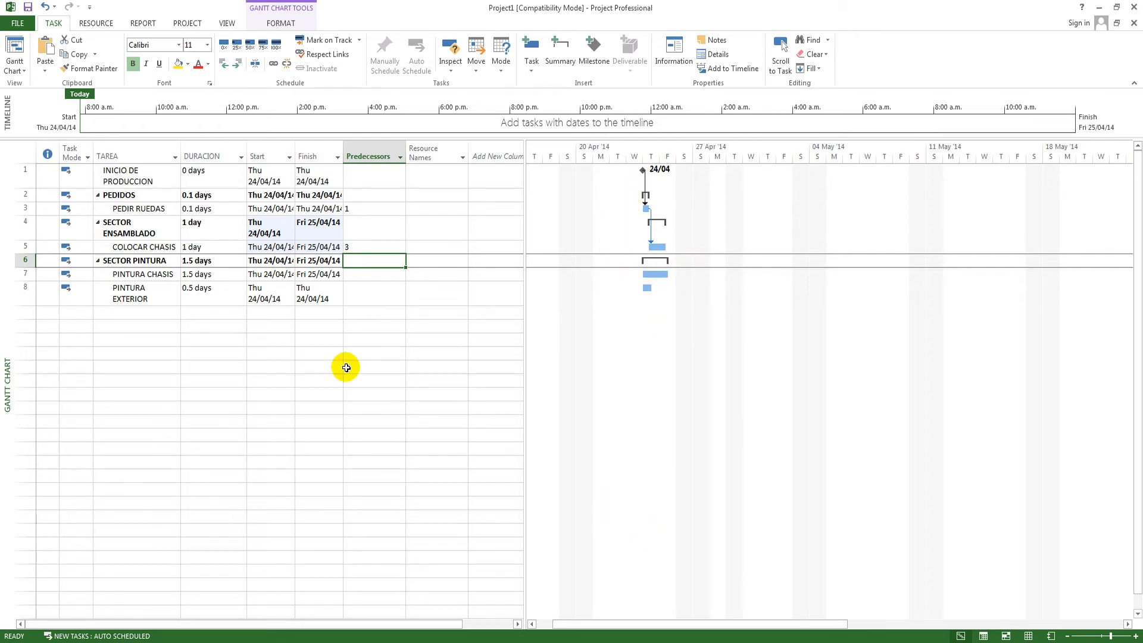
{"action": "left_click", "coordinate": [352, 276]}
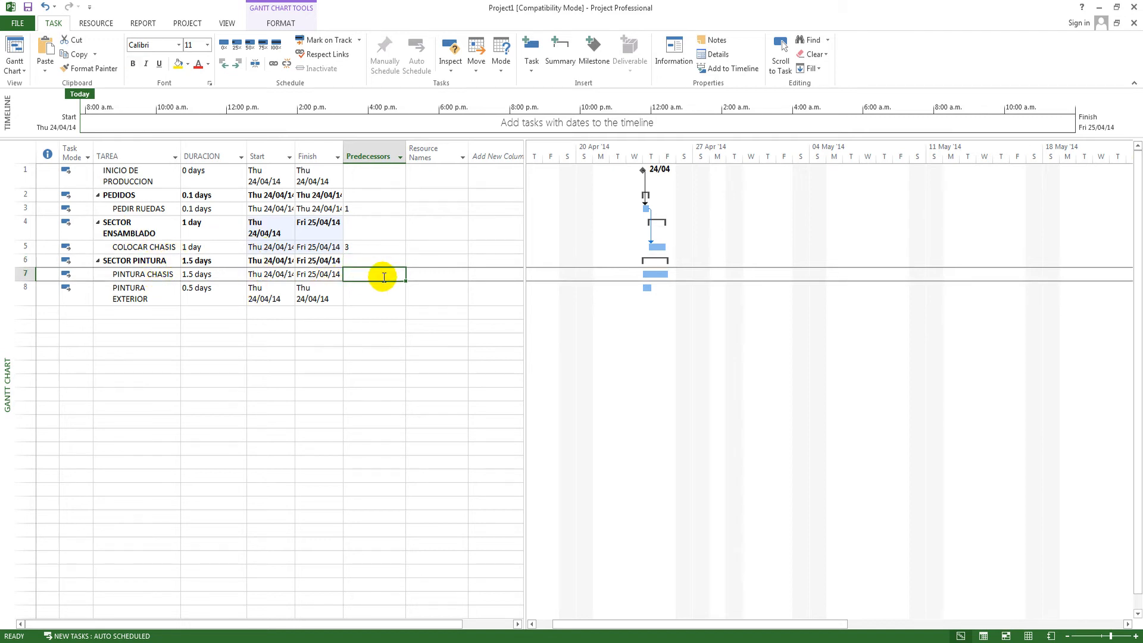
{"action": "type", "text": "5"}
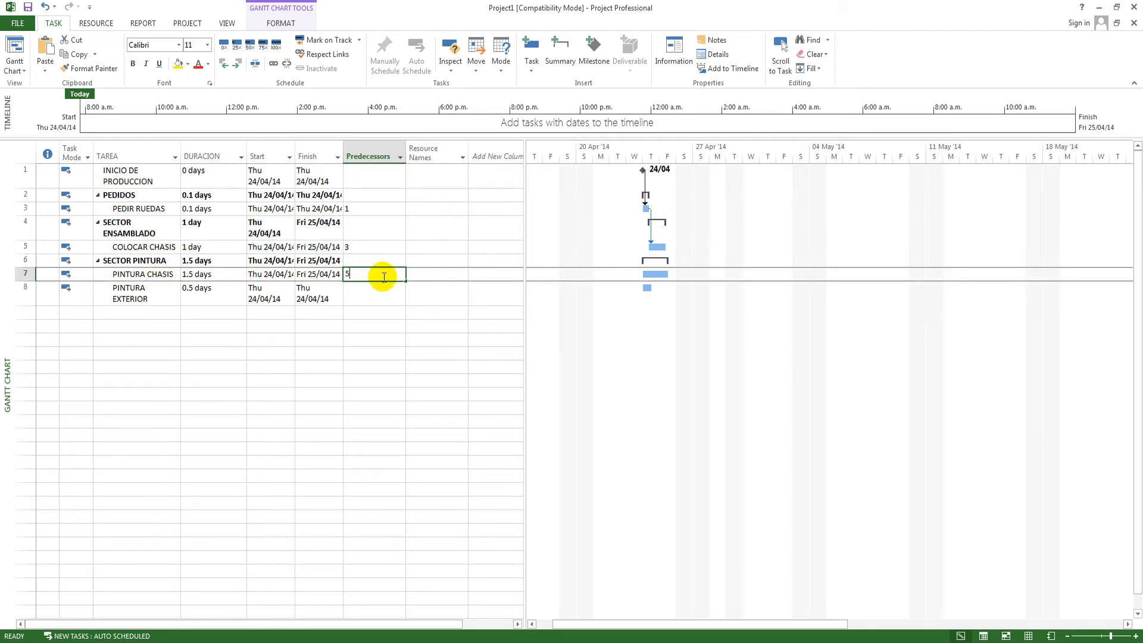
{"action": "key", "text": "Return"}
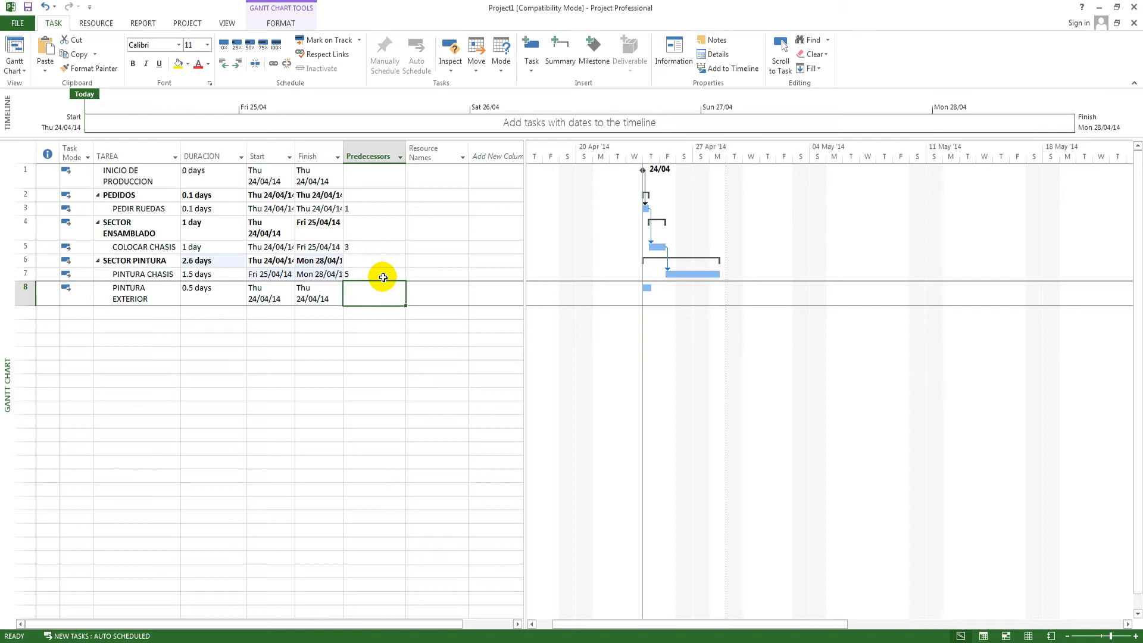
- Enter task 7 as the predecessor of PINTURA EXTERIOR in the task table
{"action": "type", "text": "8"}
{"action": "key", "text": "Return"}
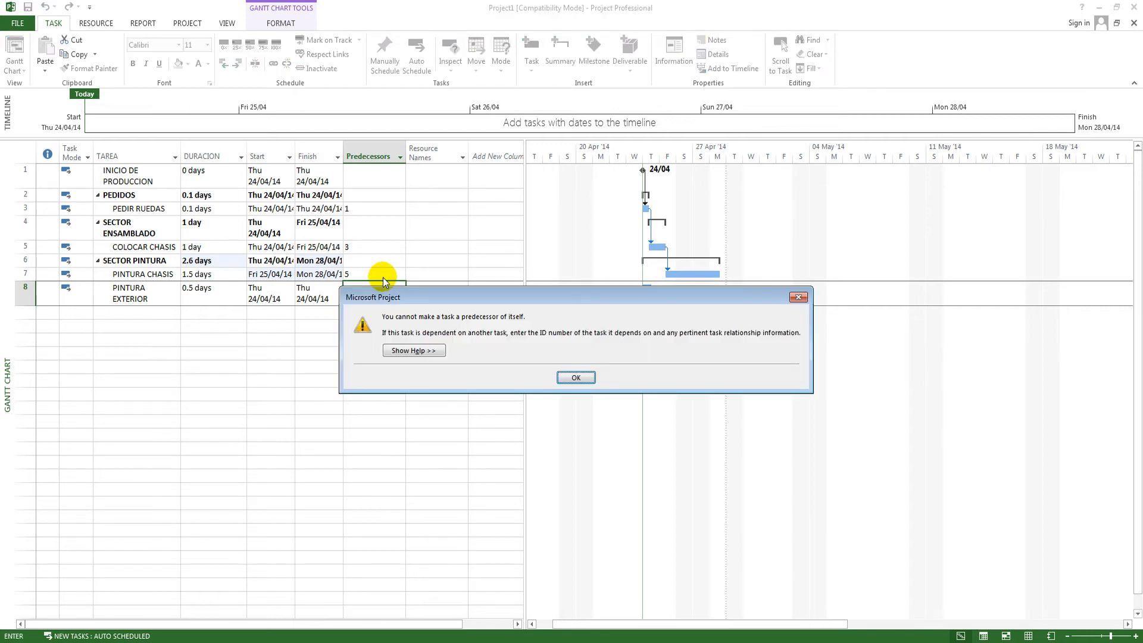
{"action": "left_click", "coordinate": [575, 377]}
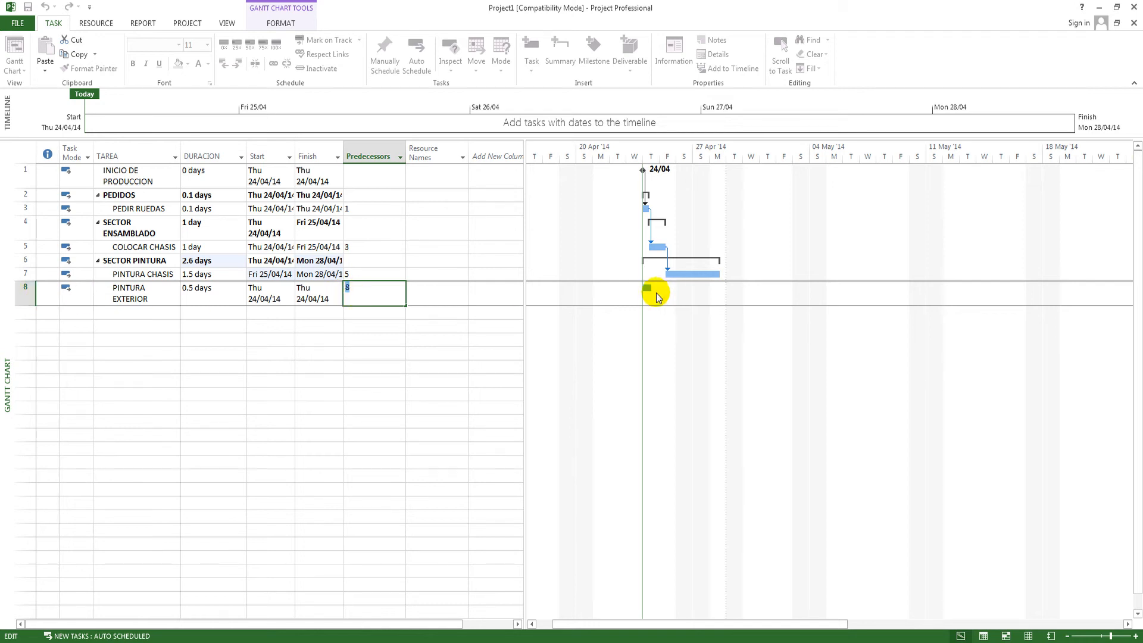
{"action": "type", "text": "7"}
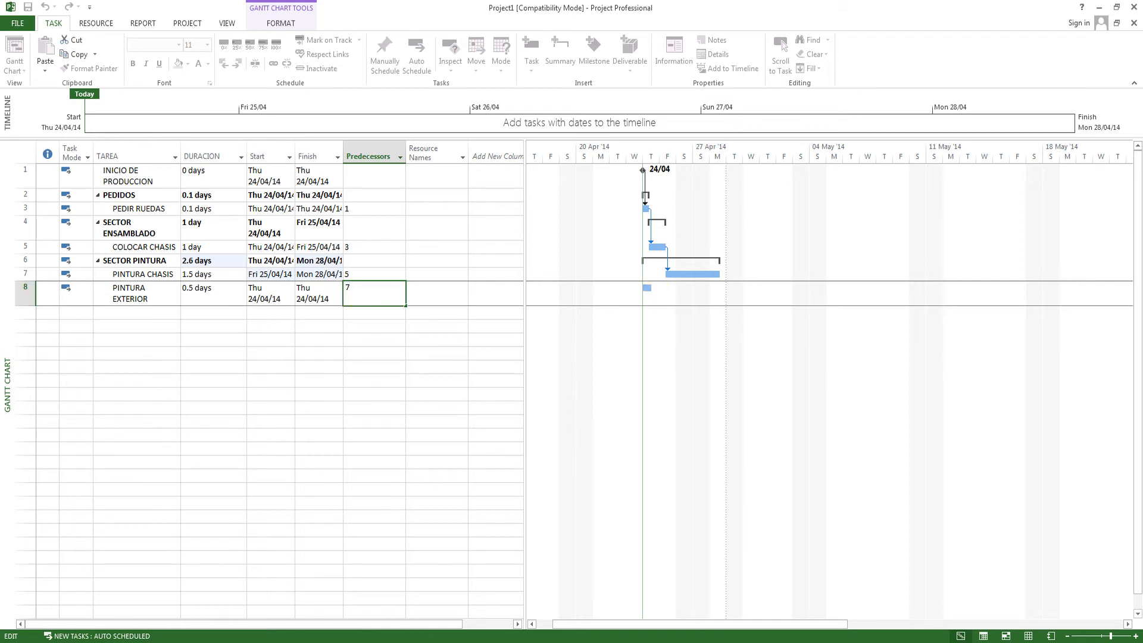
{"action": "key", "text": "Return"}
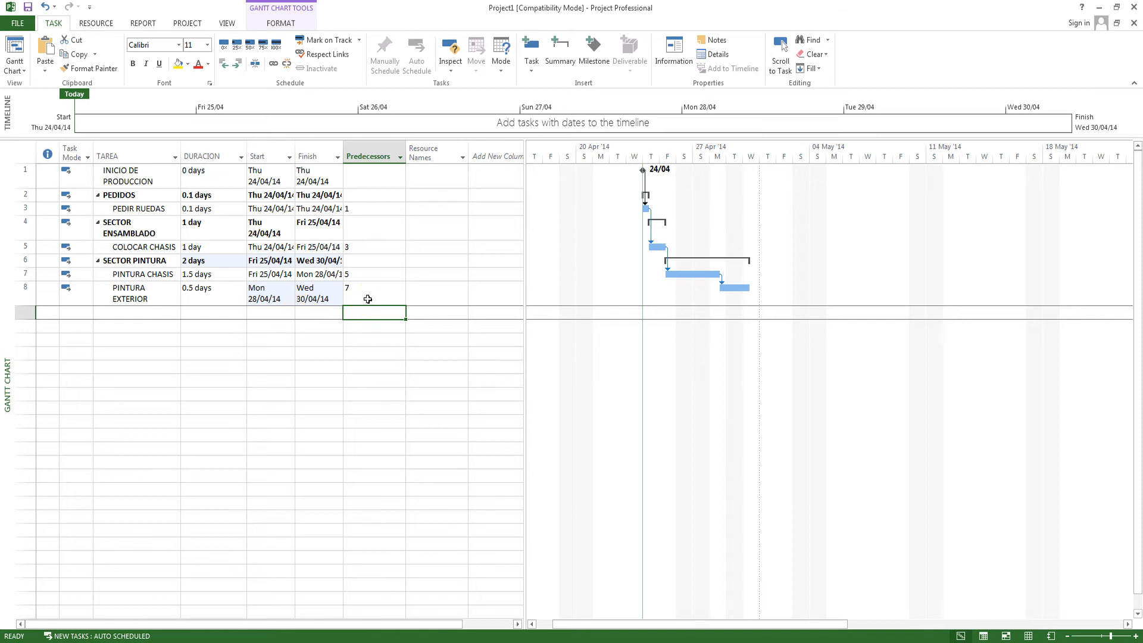
- Set a lag of 10 days on the PINTURA CHASIS predecessor in the task information of PINTURA EXTERIOR
{"action": "left_click", "coordinate": [368, 299]}
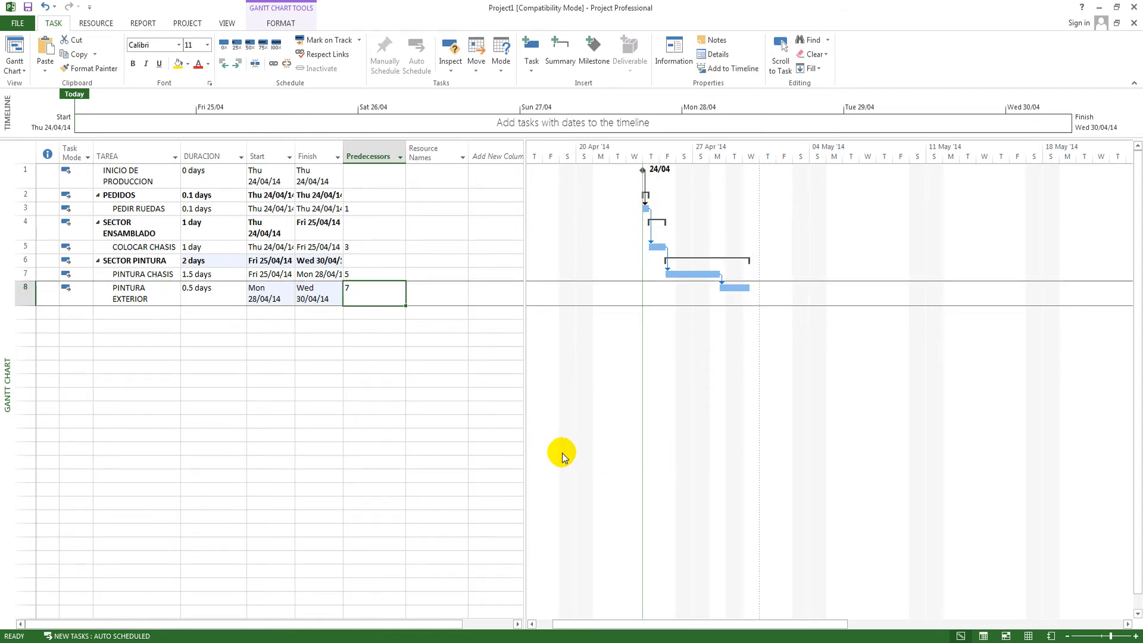
{"action": "double_click", "coordinate": [364, 293]}
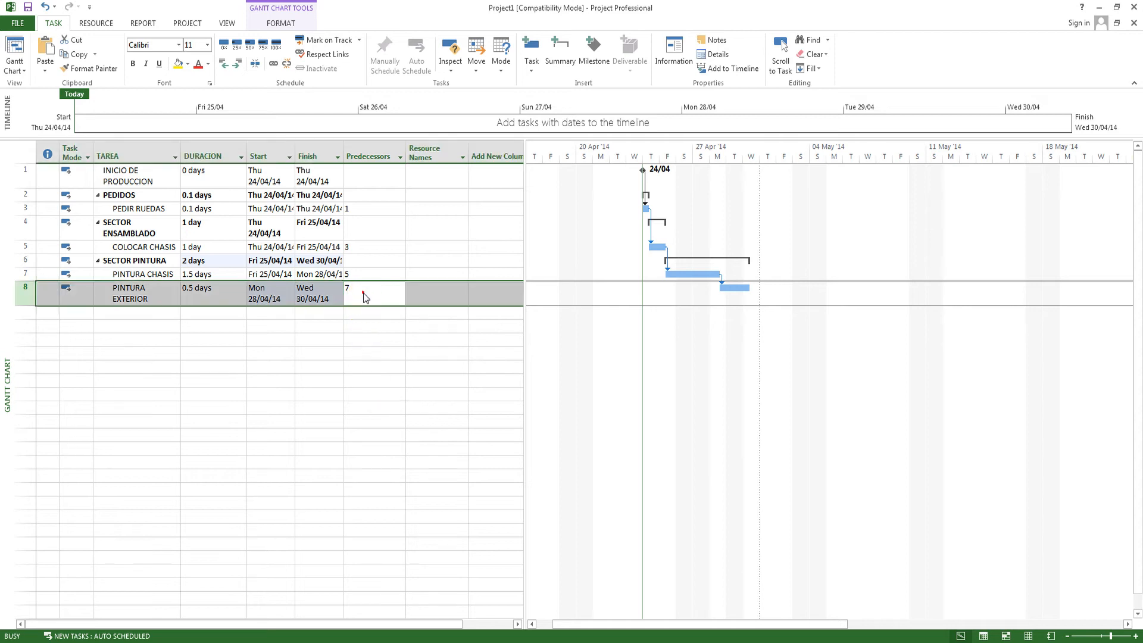
{"action": "left_click", "coordinate": [446, 229]}
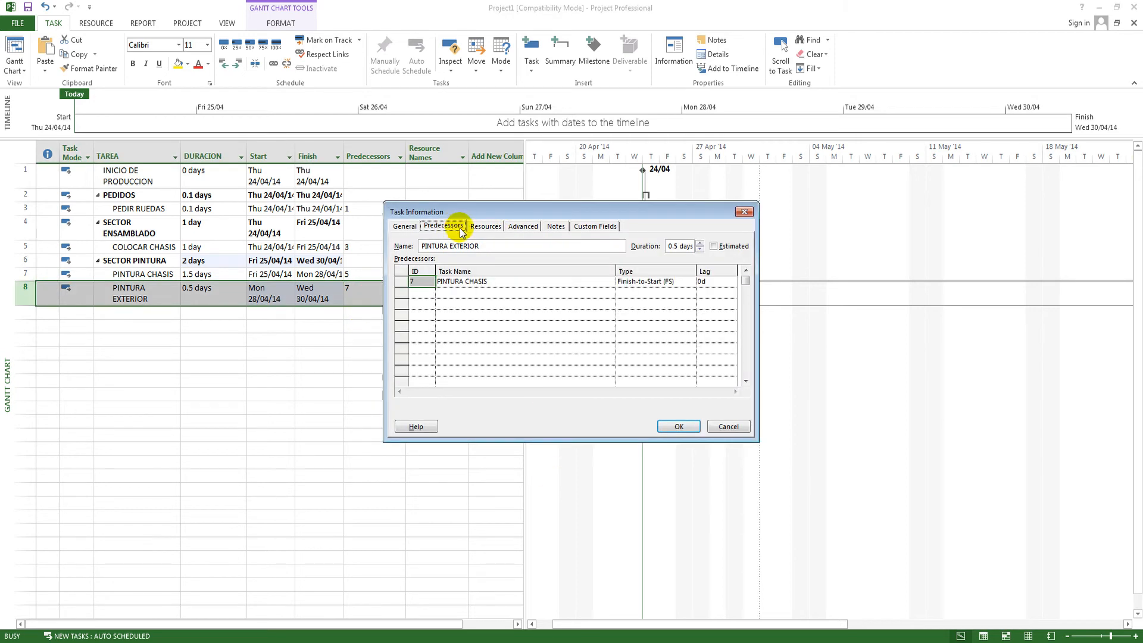
{"action": "left_click", "coordinate": [732, 283]}
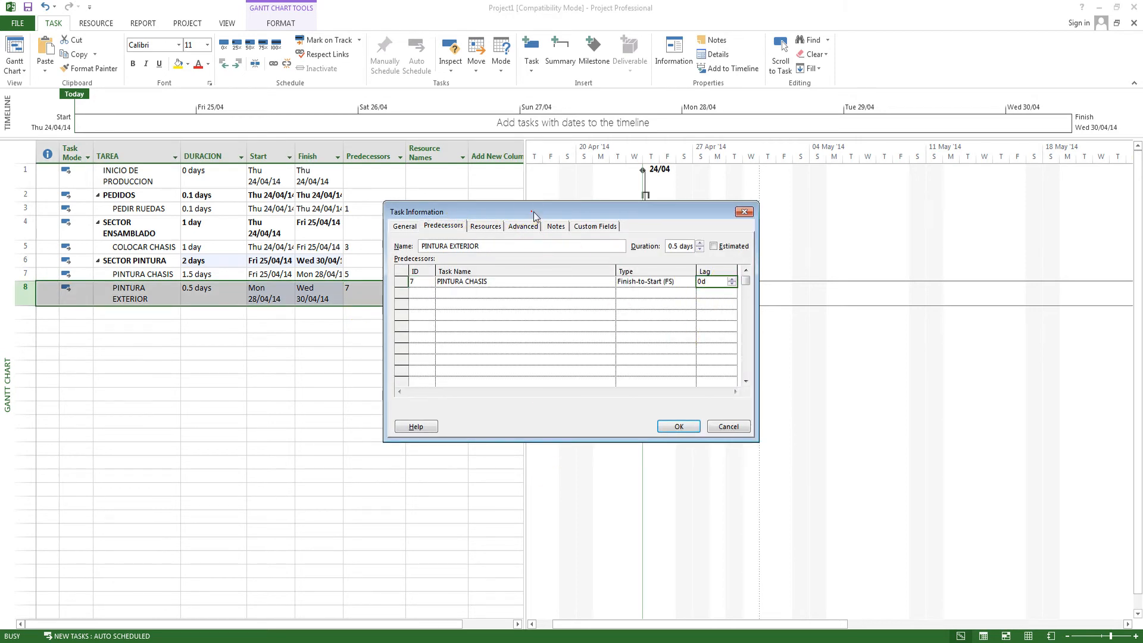
{"action": "left_click_drag", "start_coordinate": [525, 211], "coordinate": [687, 205]}
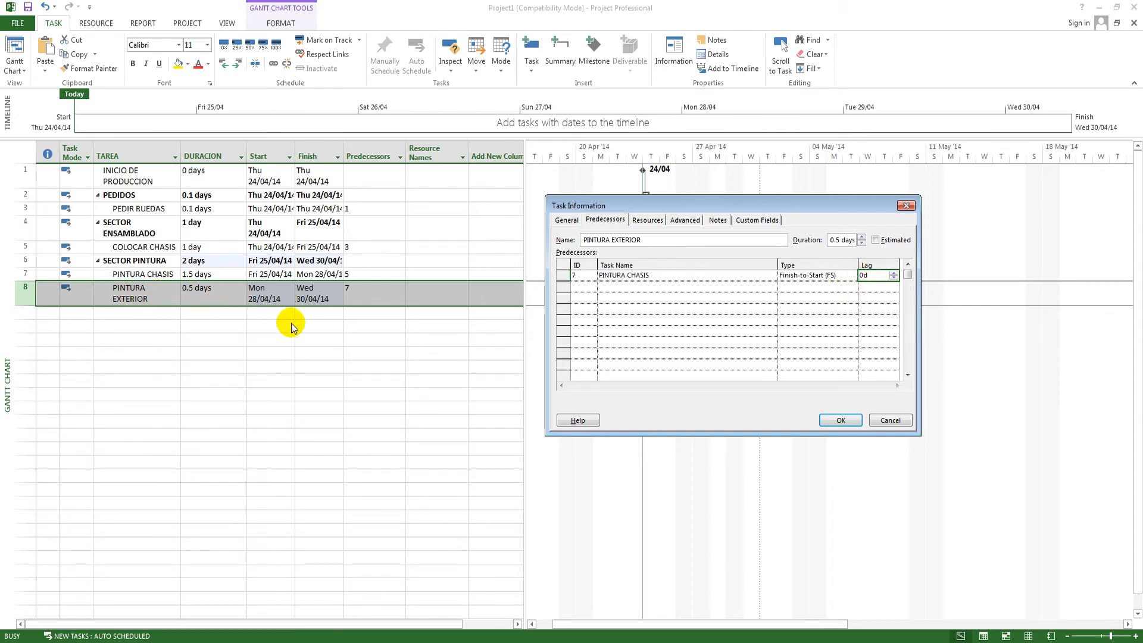
{"action": "type", "text": "1"}
{"action": "left_click", "coordinate": [841, 420]}
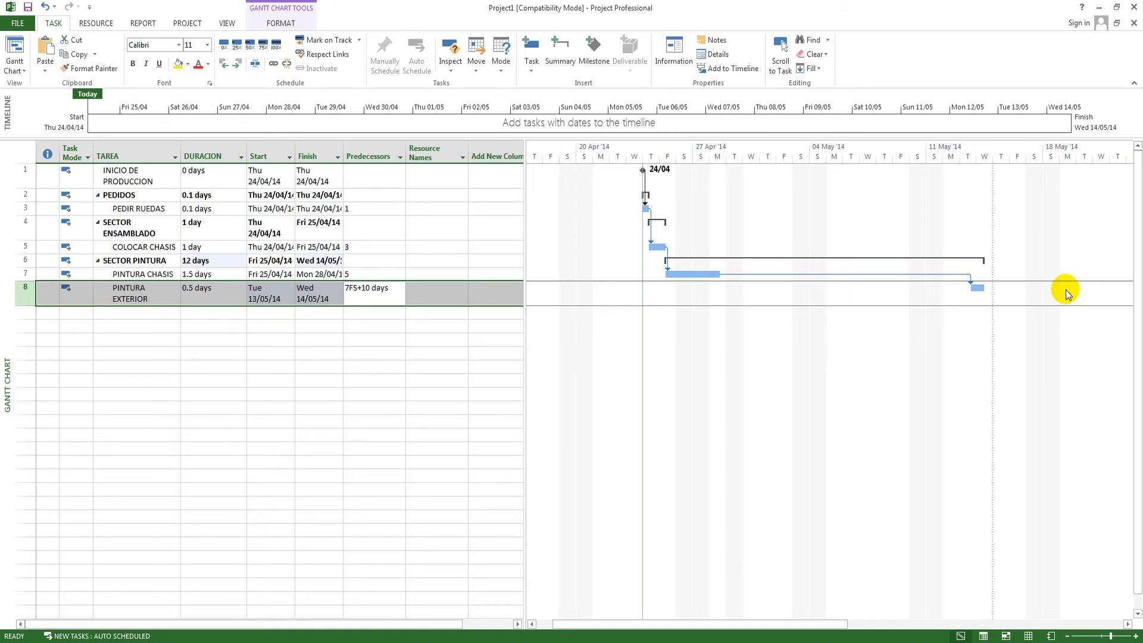
{"action": "left_click", "coordinate": [290, 325]}
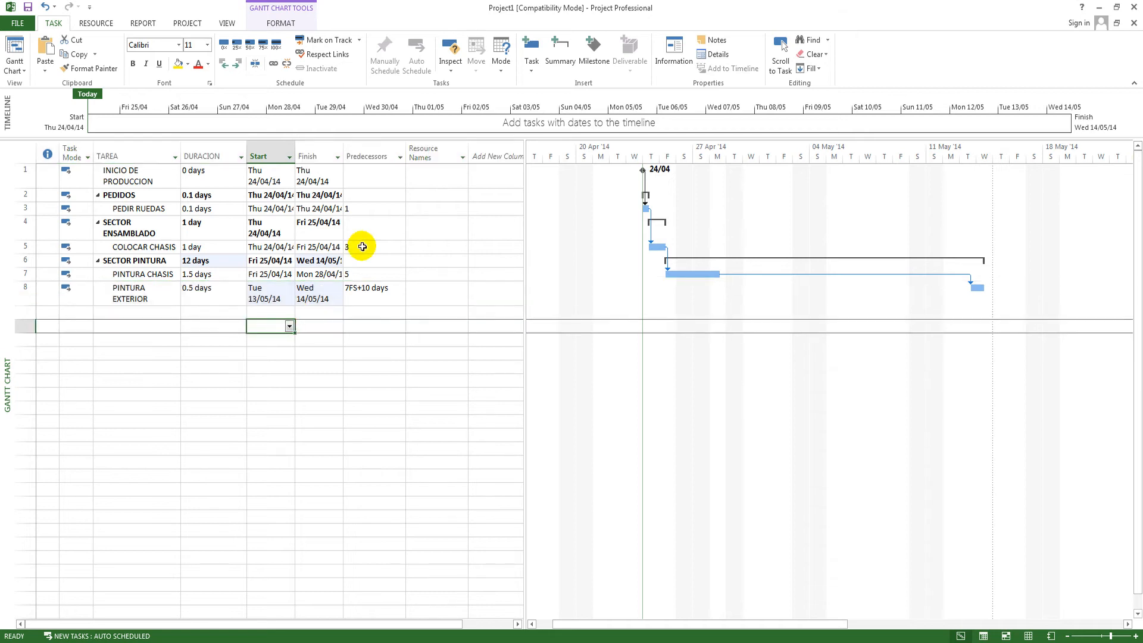
- Open the task information of COLOCAR CHASIS and examine the link types available for its PEDIR RUEDAS predecessor
{"action": "left_click", "coordinate": [380, 248]}
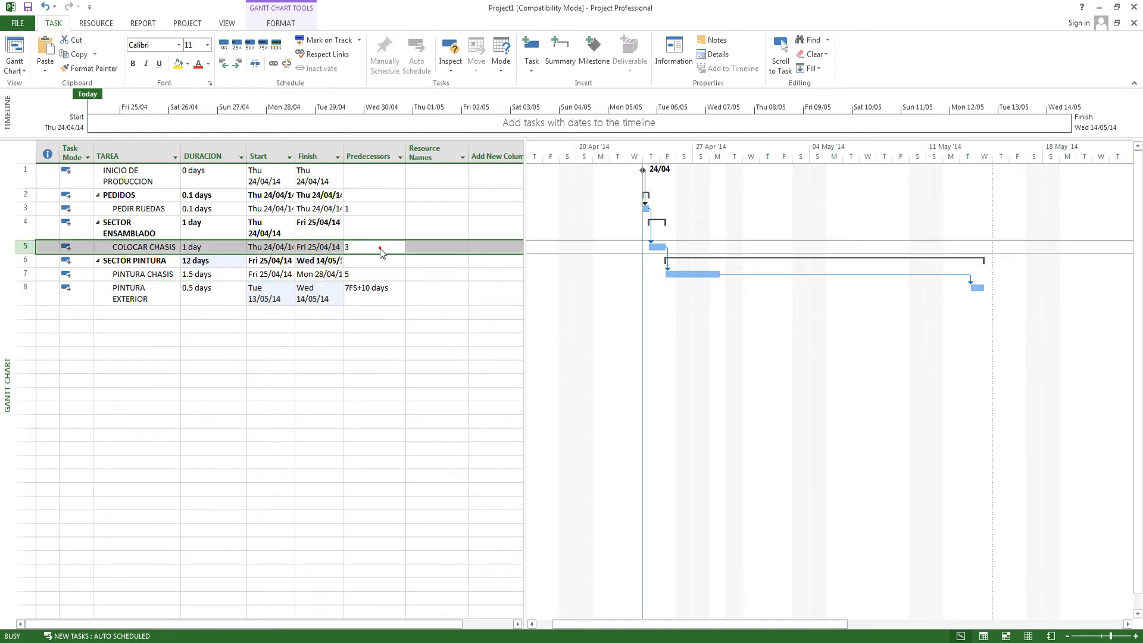
{"action": "double_click", "coordinate": [381, 250]}
{"action": "left_click_drag", "start_coordinate": [627, 212], "coordinate": [448, 155]}
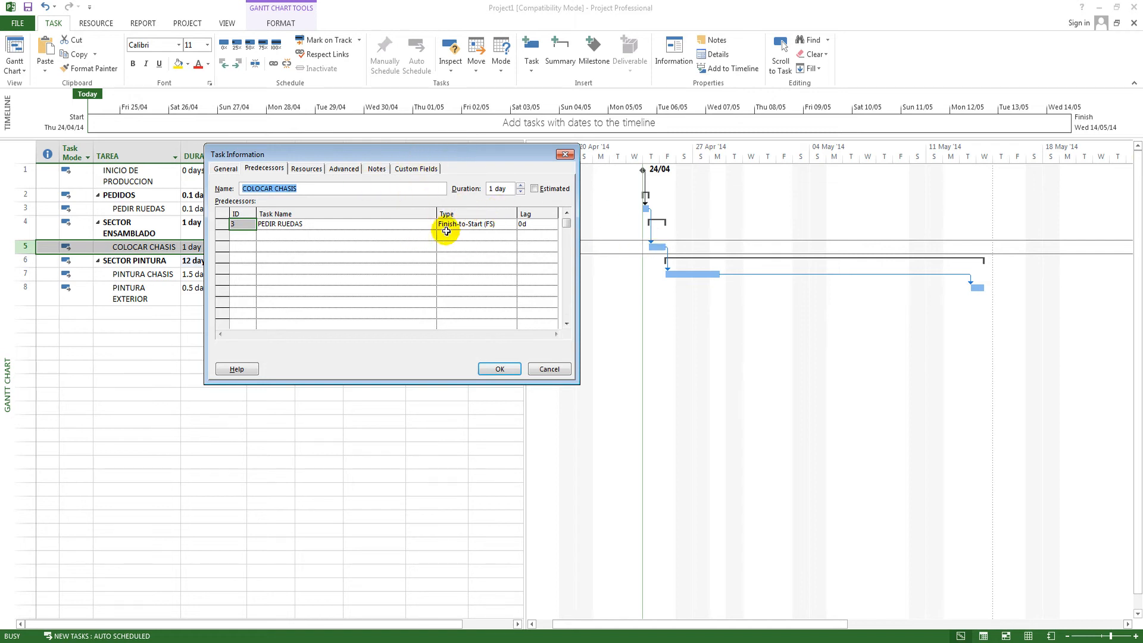
{"action": "left_click_drag", "start_coordinate": [441, 151], "coordinate": [743, 166]}
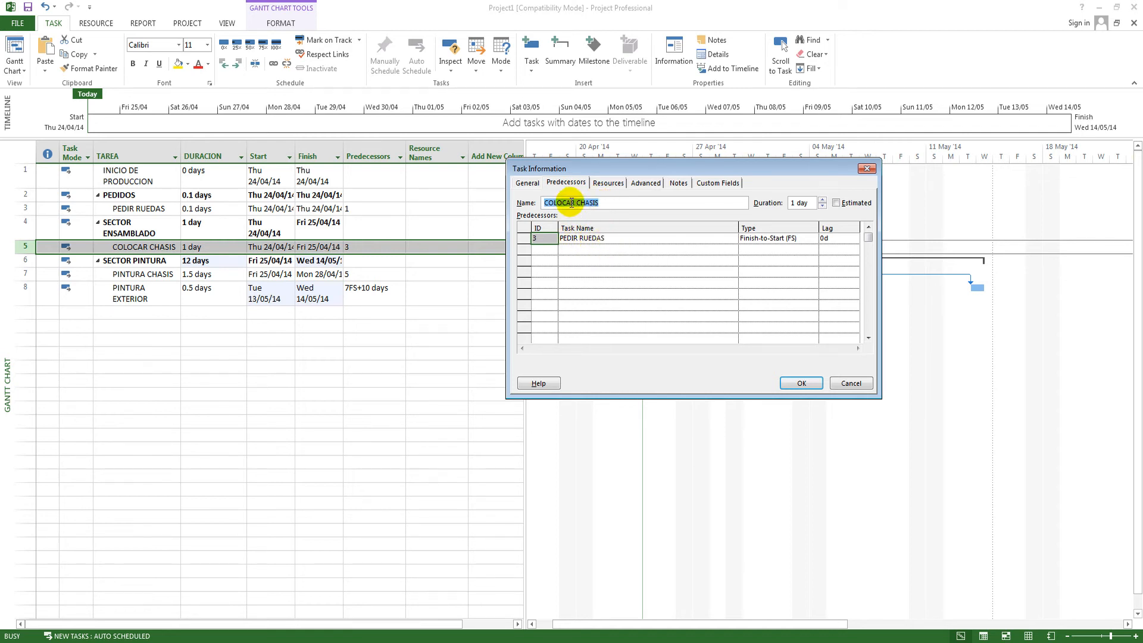
{"action": "left_click_drag", "start_coordinate": [752, 168], "coordinate": [428, 166]}
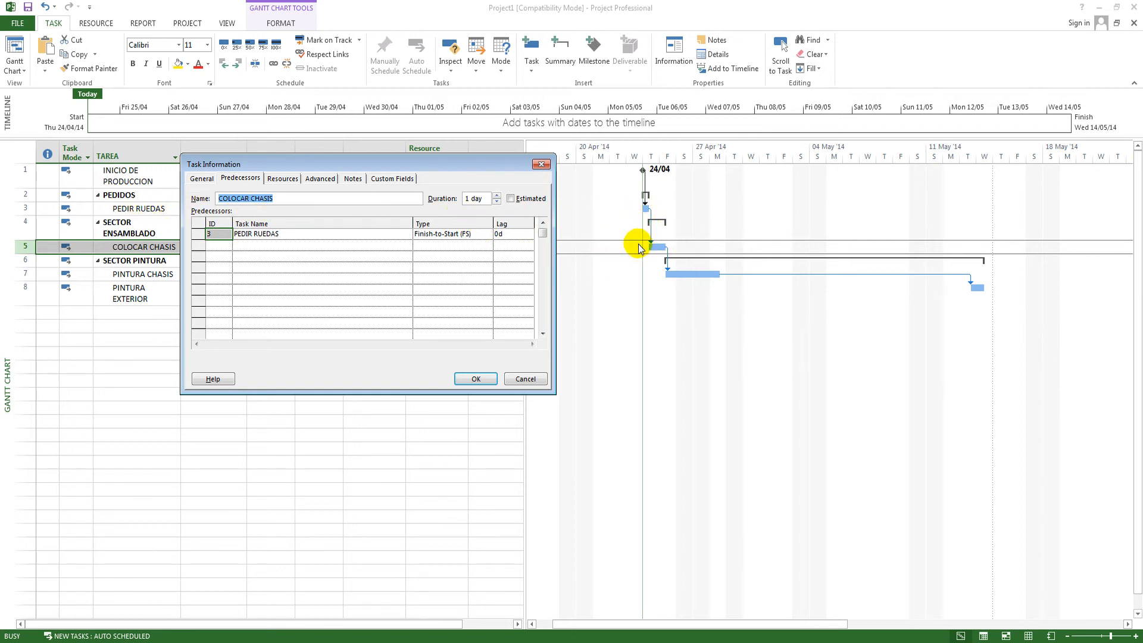
{"action": "left_click", "coordinate": [453, 234]}
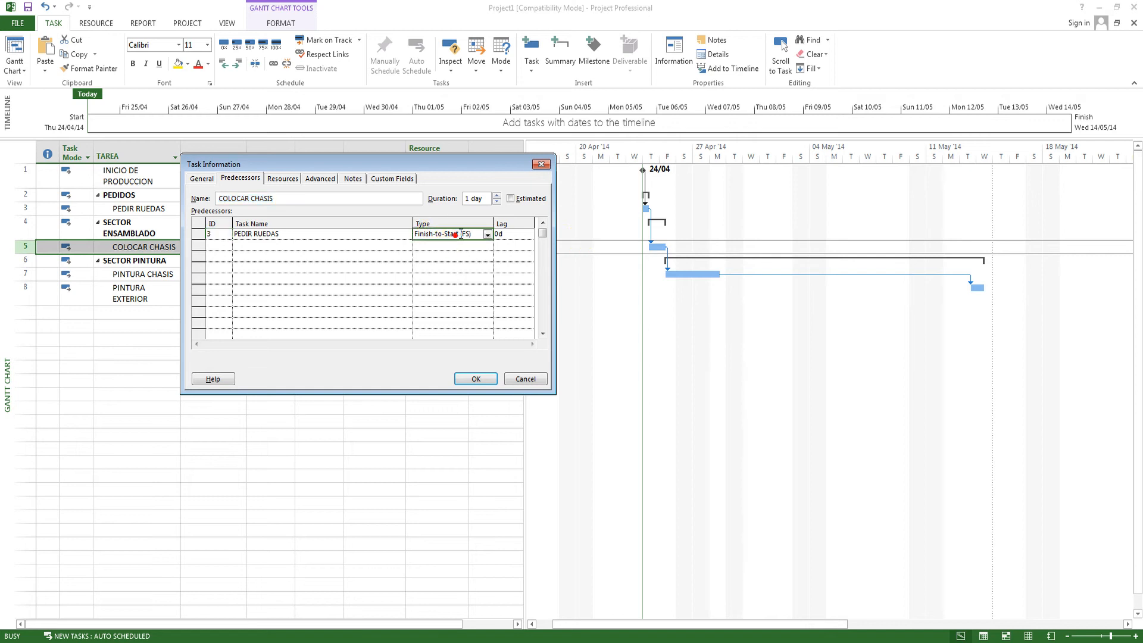
{"action": "left_click", "coordinate": [487, 235]}
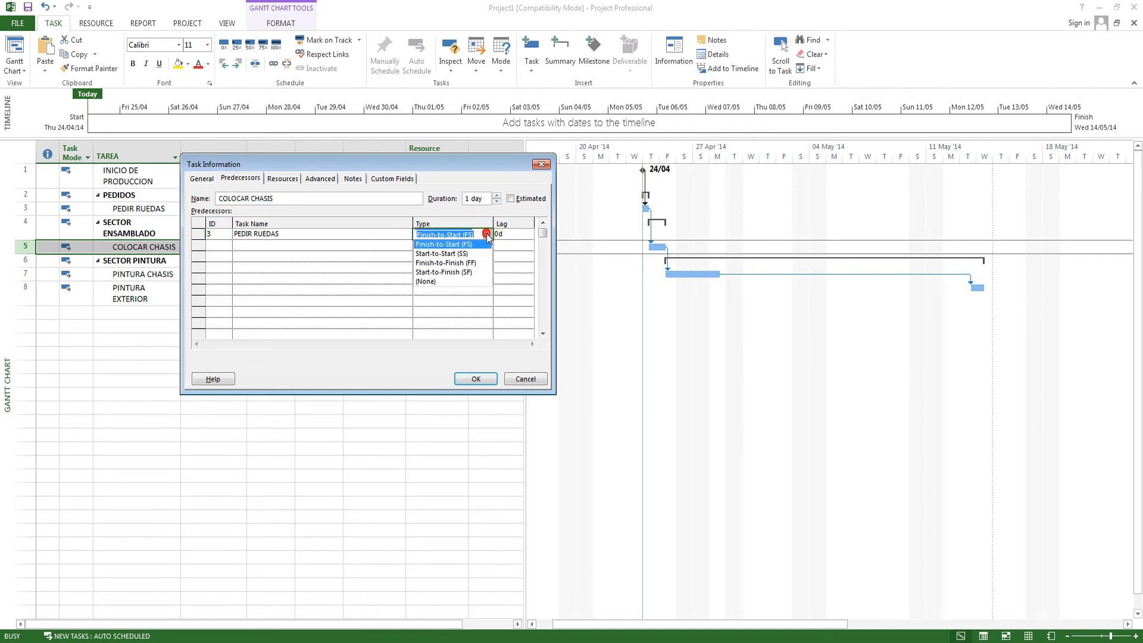
{"action": "left_click", "coordinate": [483, 235]}
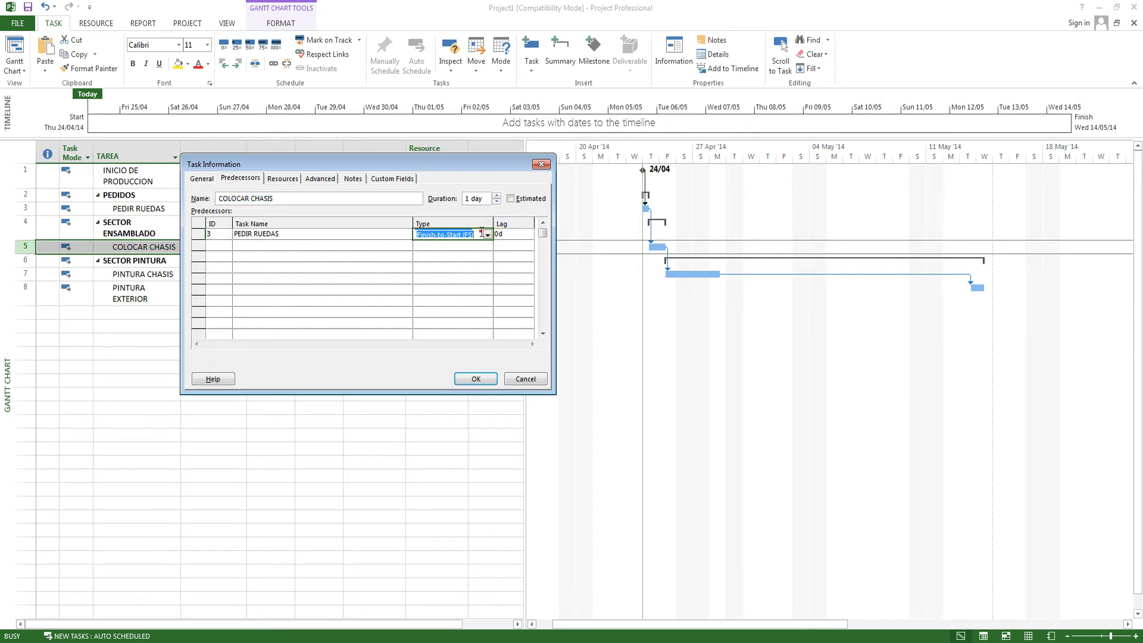
{"action": "left_click", "coordinate": [462, 267]}
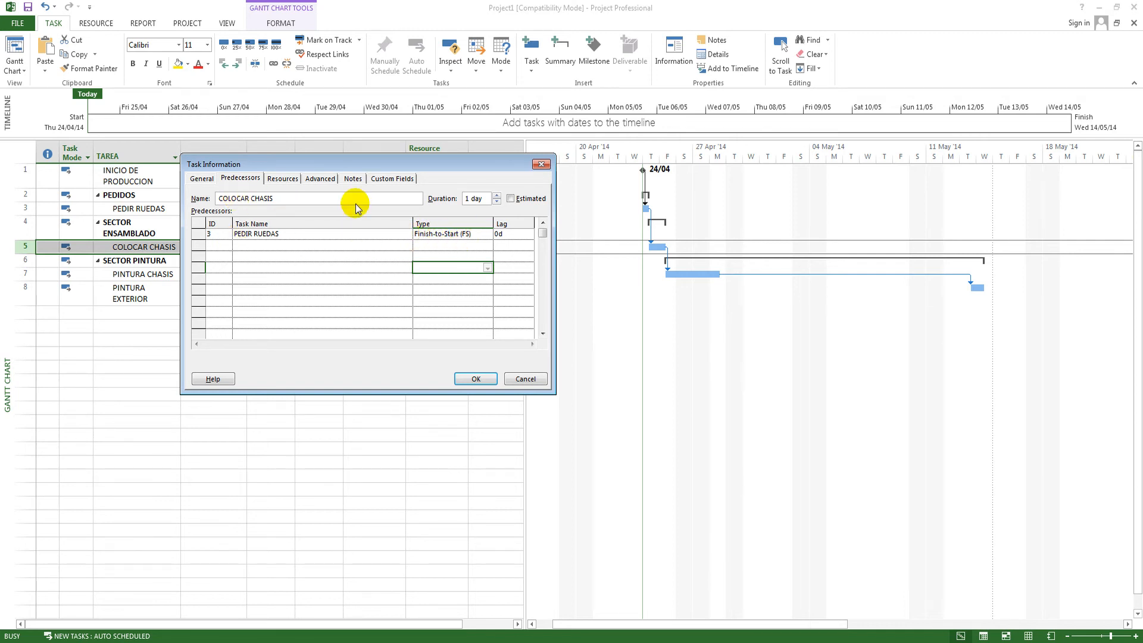
- Change the PEDIR RUEDAS predecessor of COLOCAR CHASIS to Start-to-Start (SS) and apply the change
{"action": "left_click", "coordinate": [478, 233]}
{"action": "left_click", "coordinate": [487, 234]}
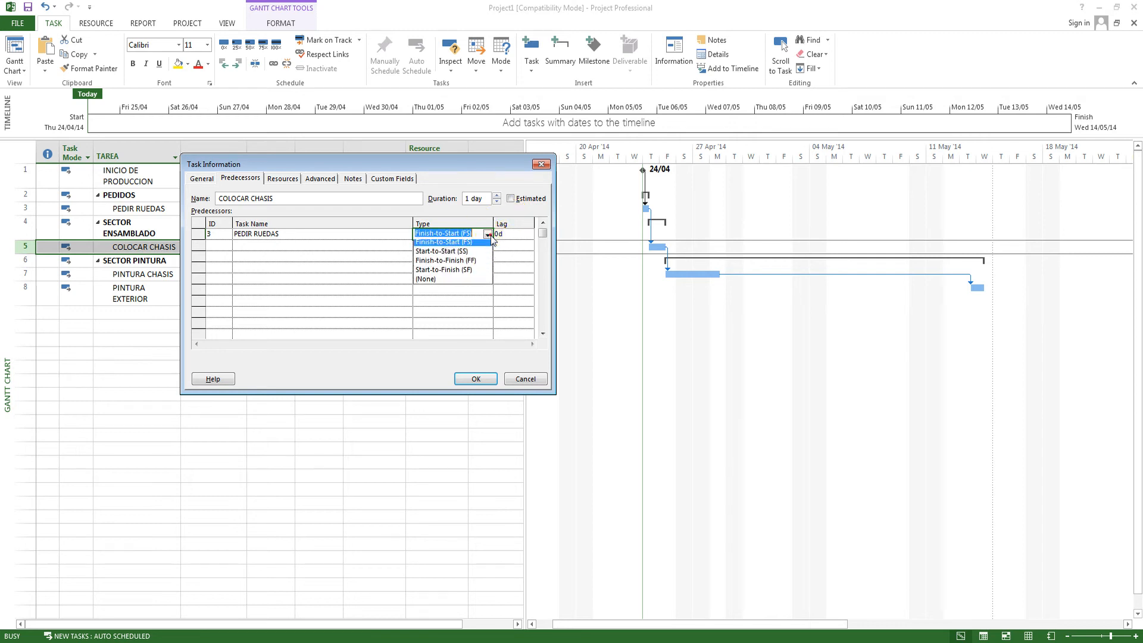
{"action": "left_click", "coordinate": [464, 254]}
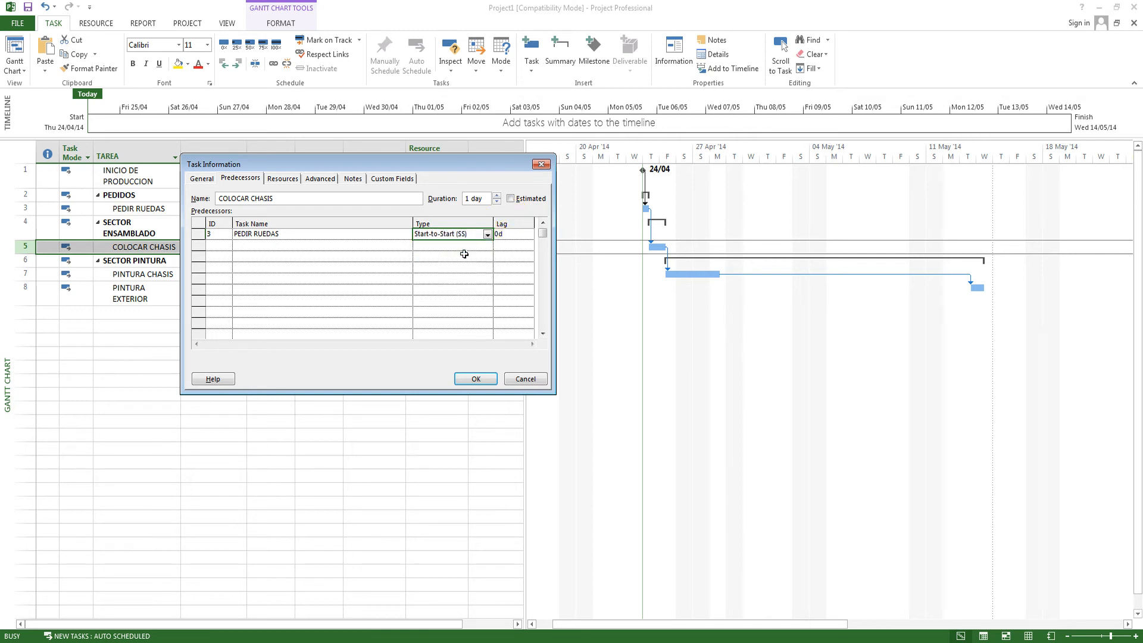
{"action": "left_click", "coordinate": [465, 255]}
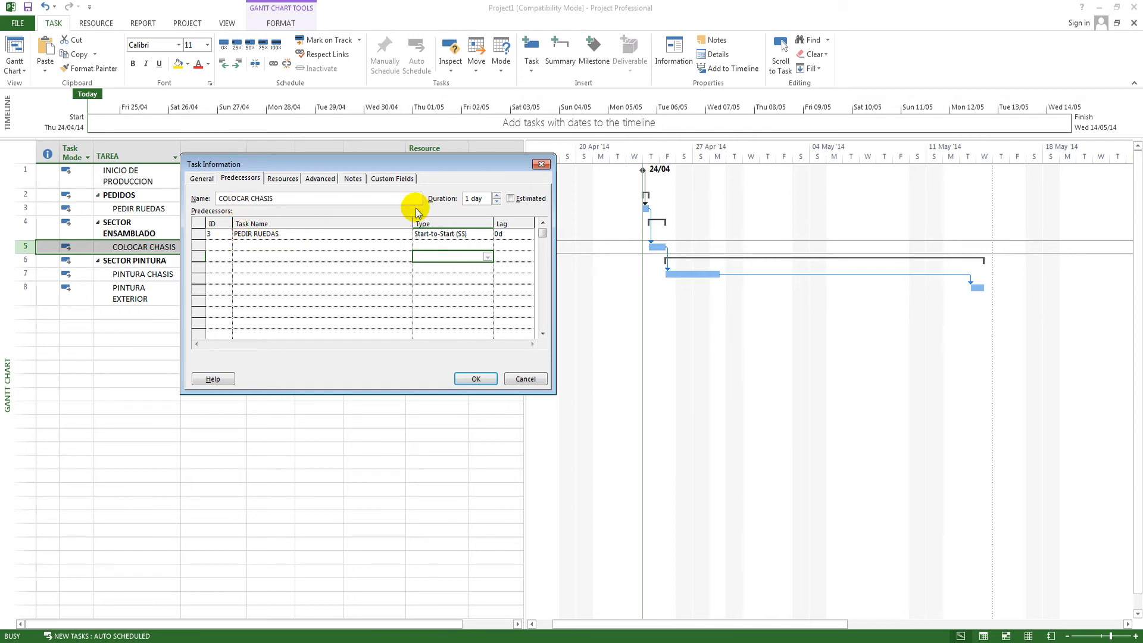
{"action": "left_click", "coordinate": [473, 379]}
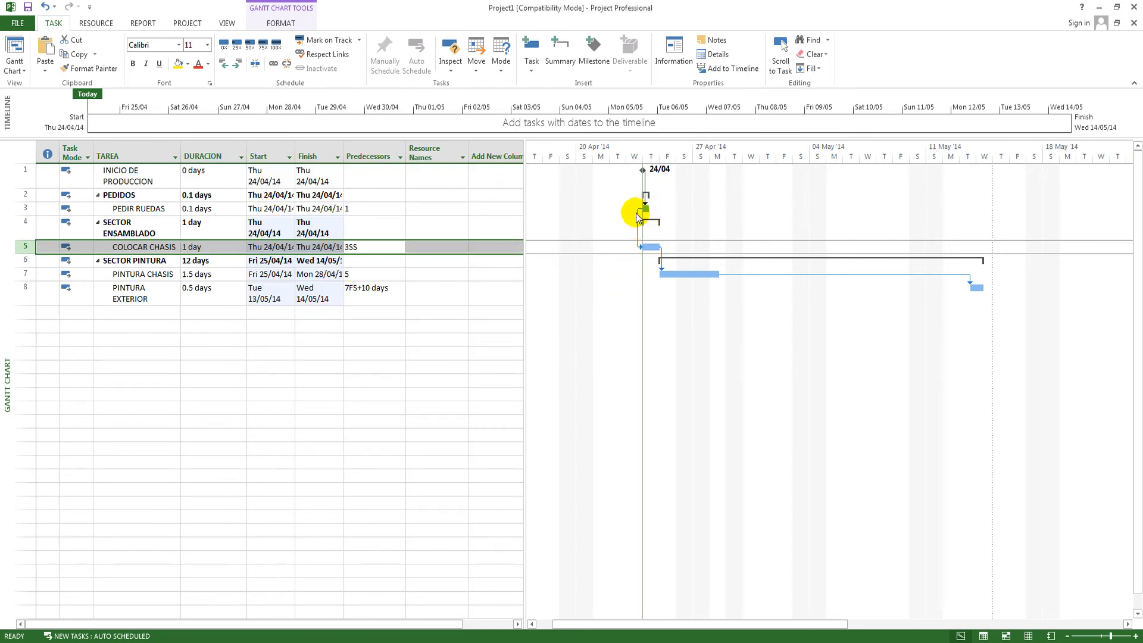
- Change the PEDIR RUEDAS predecessor of COLOCAR CHASIS to Start-to-Finish (SF) and let the task start before the project start date
{"action": "double_click", "coordinate": [373, 248]}
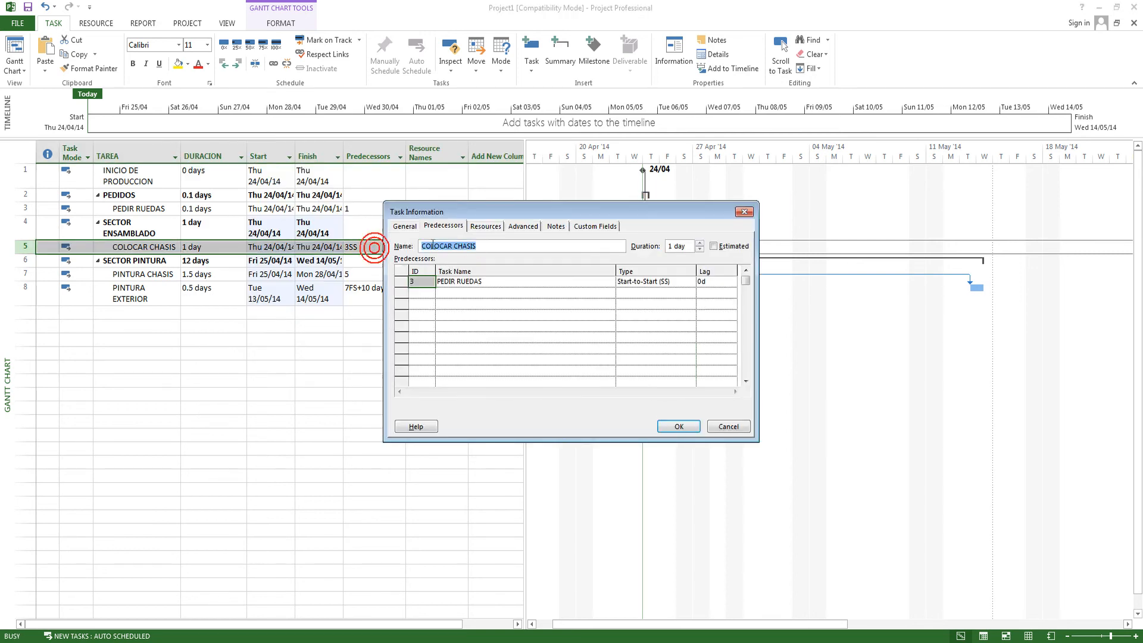
{"action": "left_click", "coordinate": [671, 283]}
{"action": "left_click", "coordinate": [692, 283]}
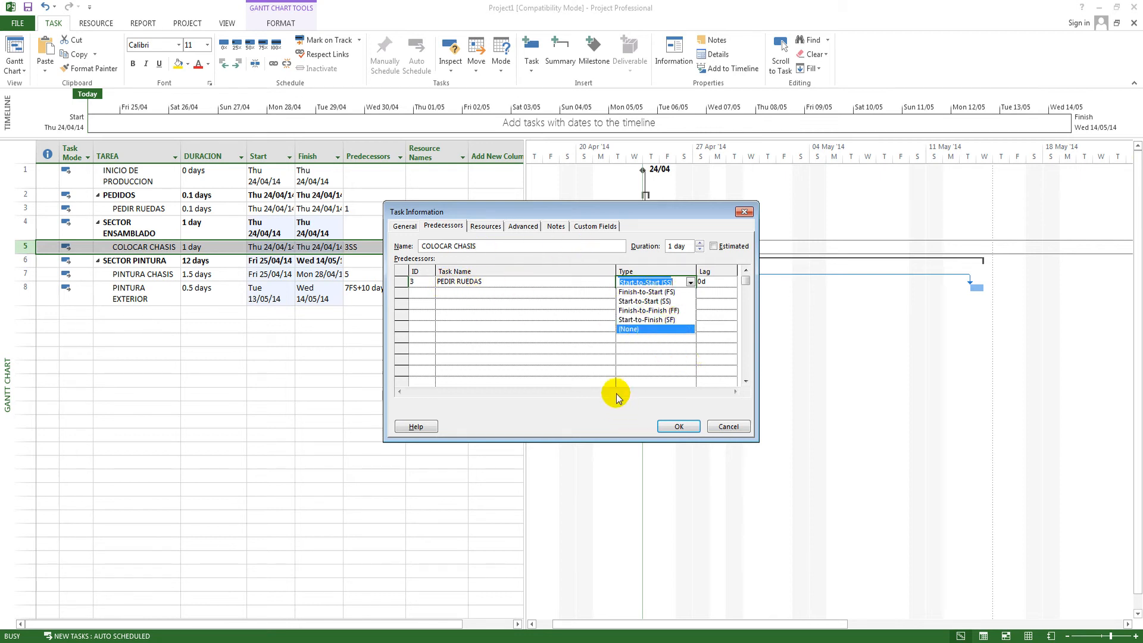
{"action": "left_click", "coordinate": [635, 320]}
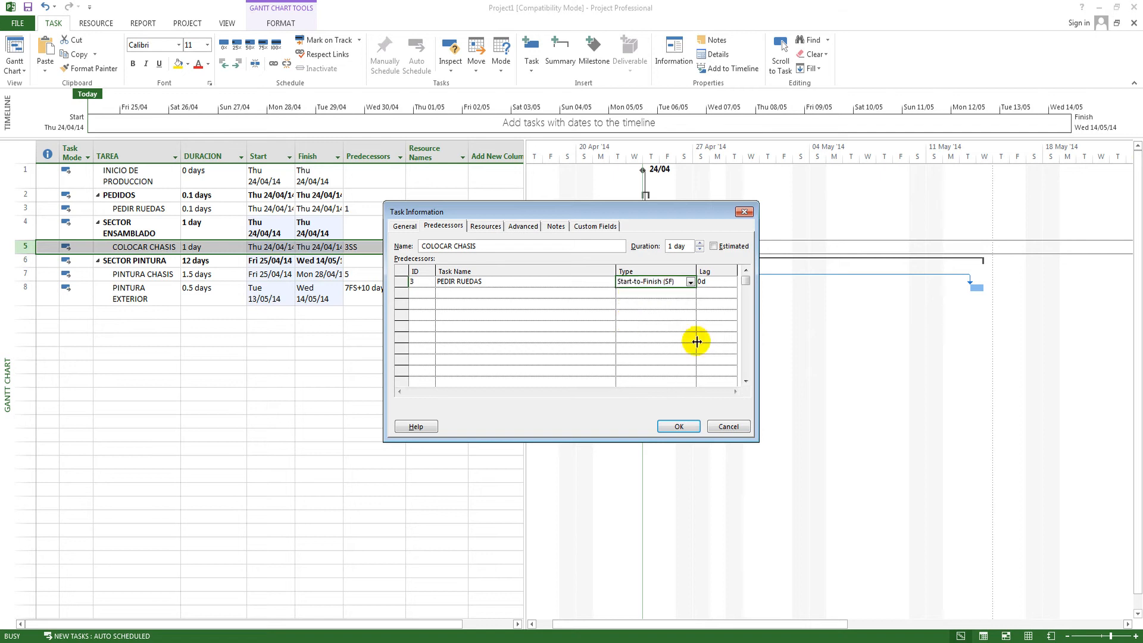
{"action": "left_click", "coordinate": [690, 281]}
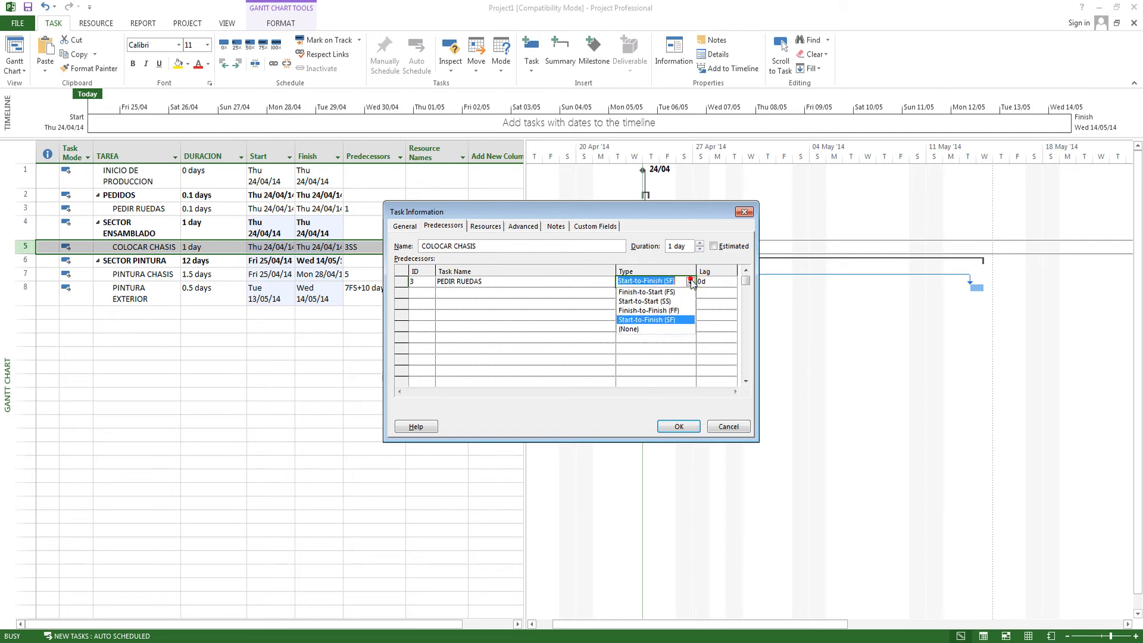
{"action": "left_click", "coordinate": [646, 319]}
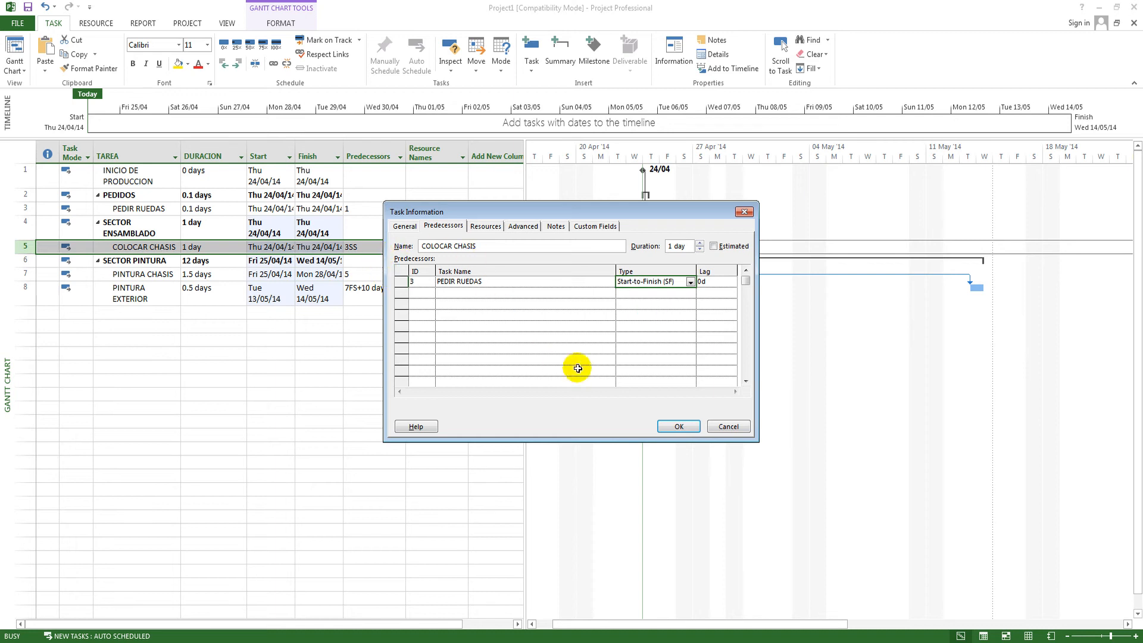
{"action": "left_click", "coordinate": [676, 427]}
{"action": "left_click_drag", "start_coordinate": [615, 266], "coordinate": [480, 247]}
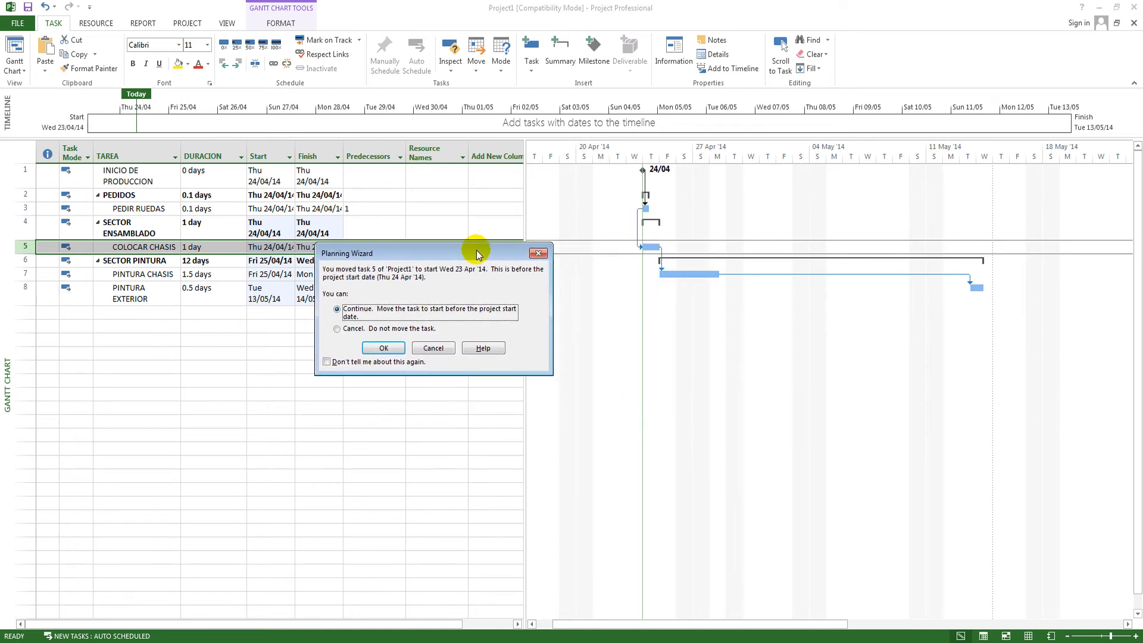
{"action": "left_click", "coordinate": [385, 342]}
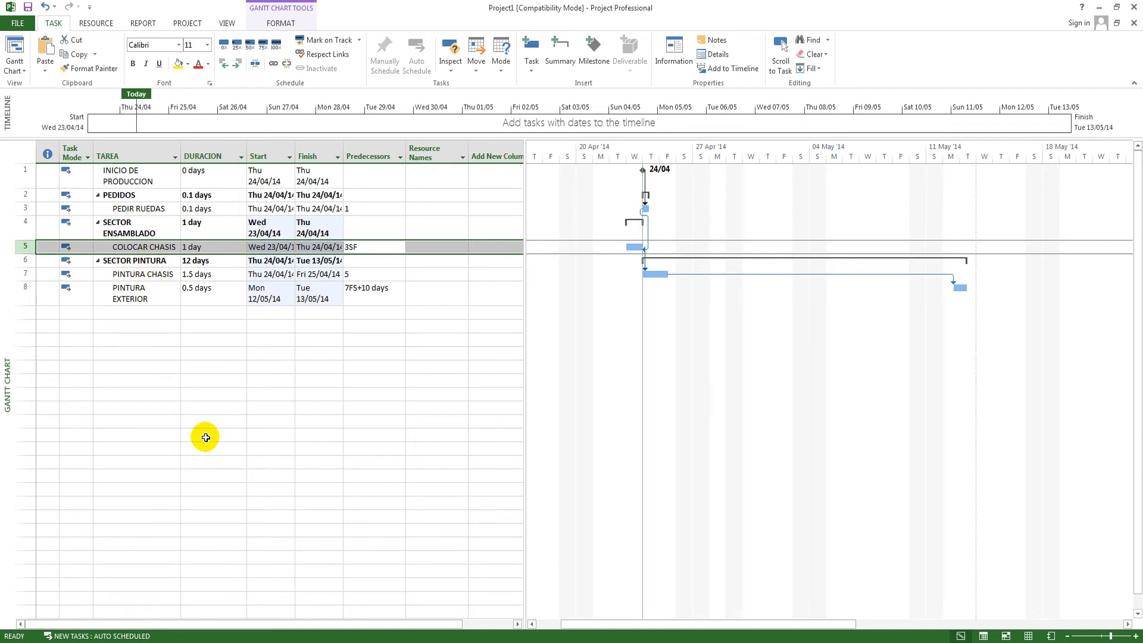
- Set the PEDIR RUEDAS predecessor of COLOCAR CHASIS back to Finish-to-Start (FS) in its task information
{"action": "double_click", "coordinate": [361, 247]}
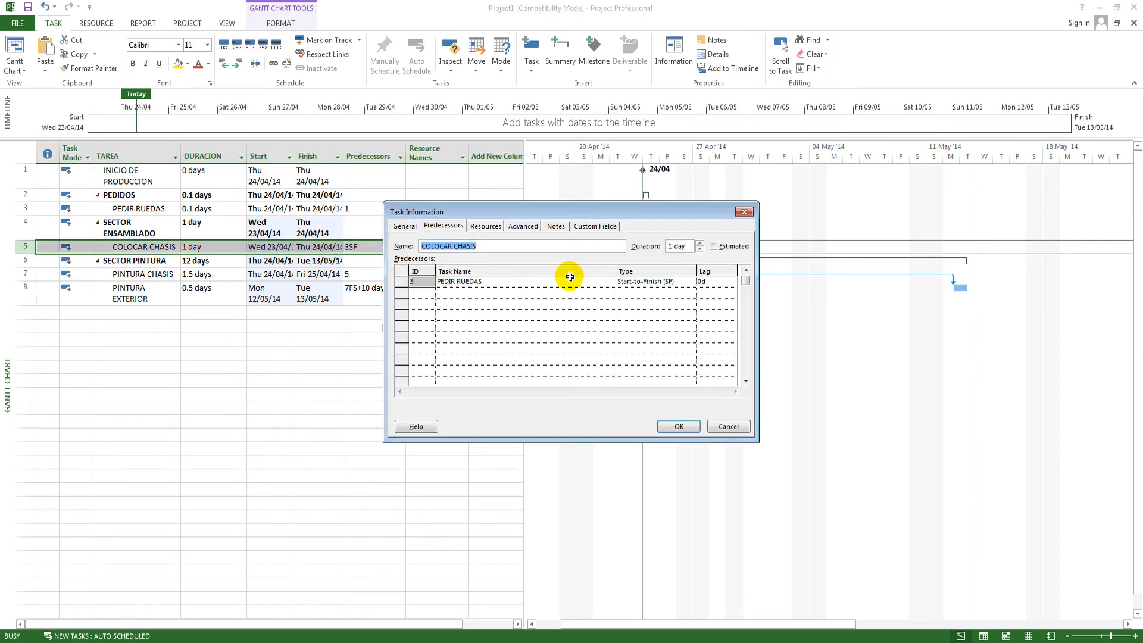
{"action": "left_click", "coordinate": [668, 281]}
{"action": "left_click", "coordinate": [668, 281]}
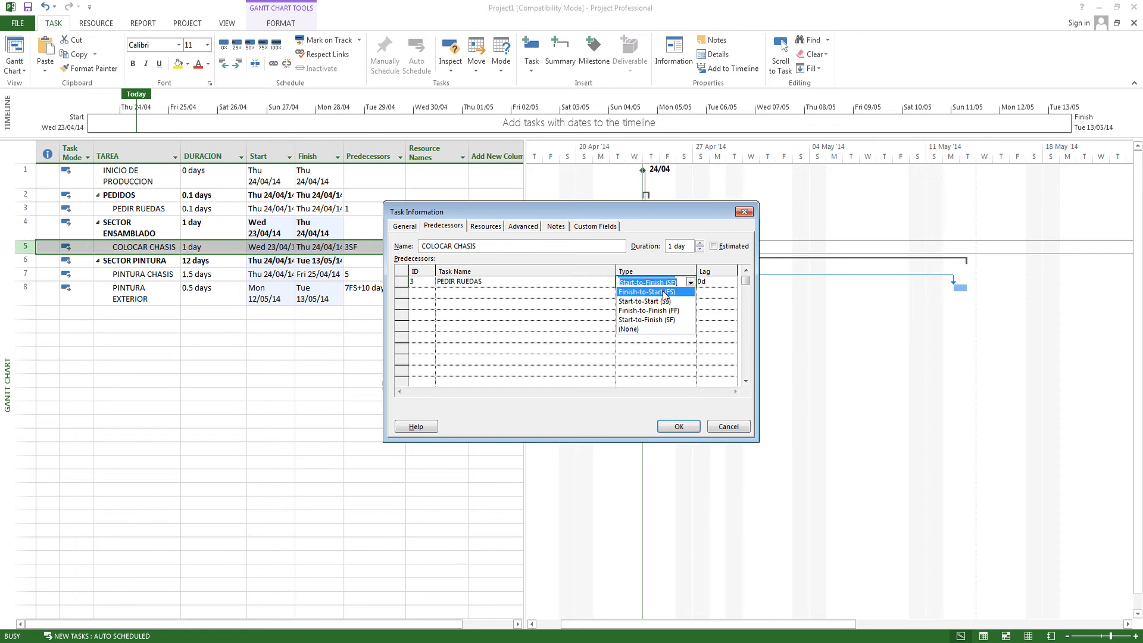
{"action": "left_click", "coordinate": [663, 291]}
{"action": "left_click", "coordinate": [679, 426]}
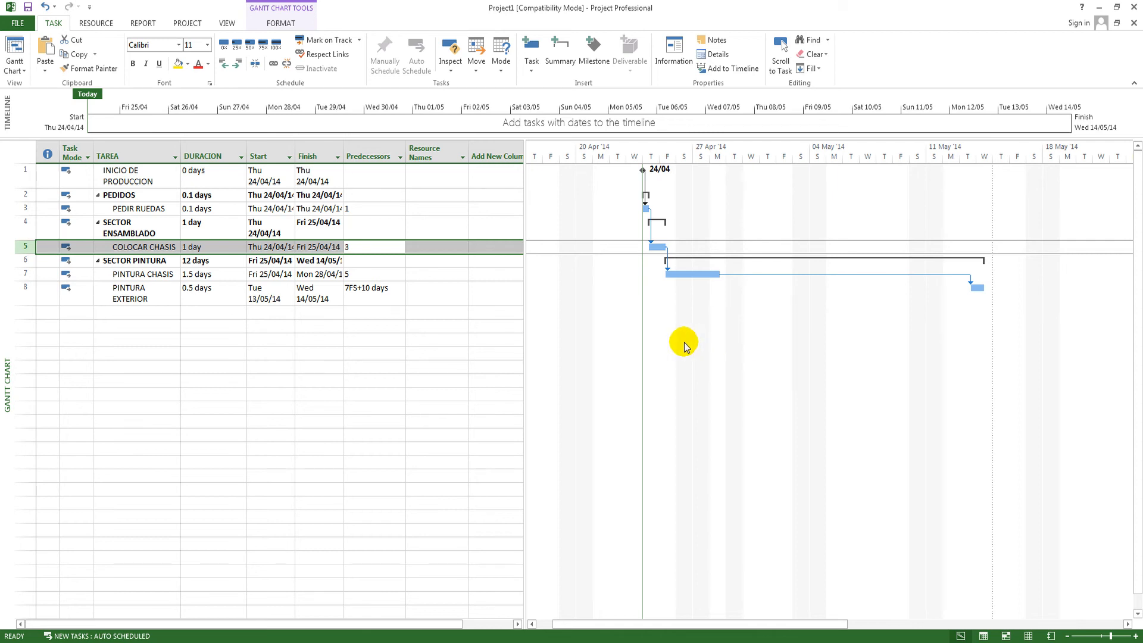
- Set the Task bar style in the Gantt chart to show Duration as left text and Name as top text
{"action": "right_click", "coordinate": [702, 313]}
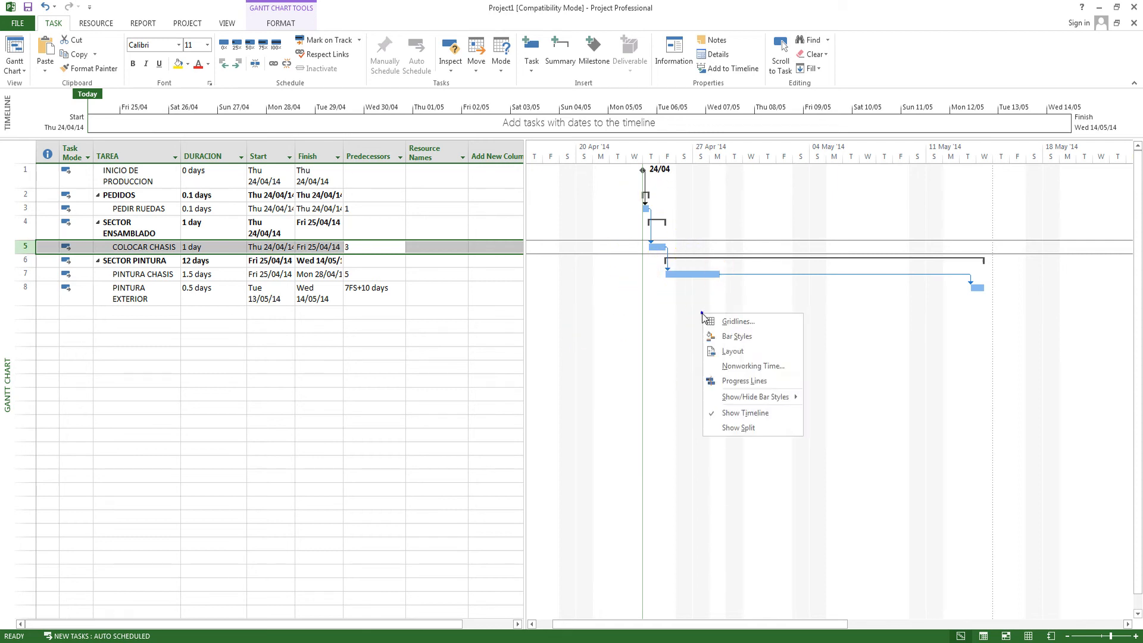
{"action": "left_click", "coordinate": [751, 337]}
{"action": "left_click_drag", "start_coordinate": [595, 154], "coordinate": [331, 156]}
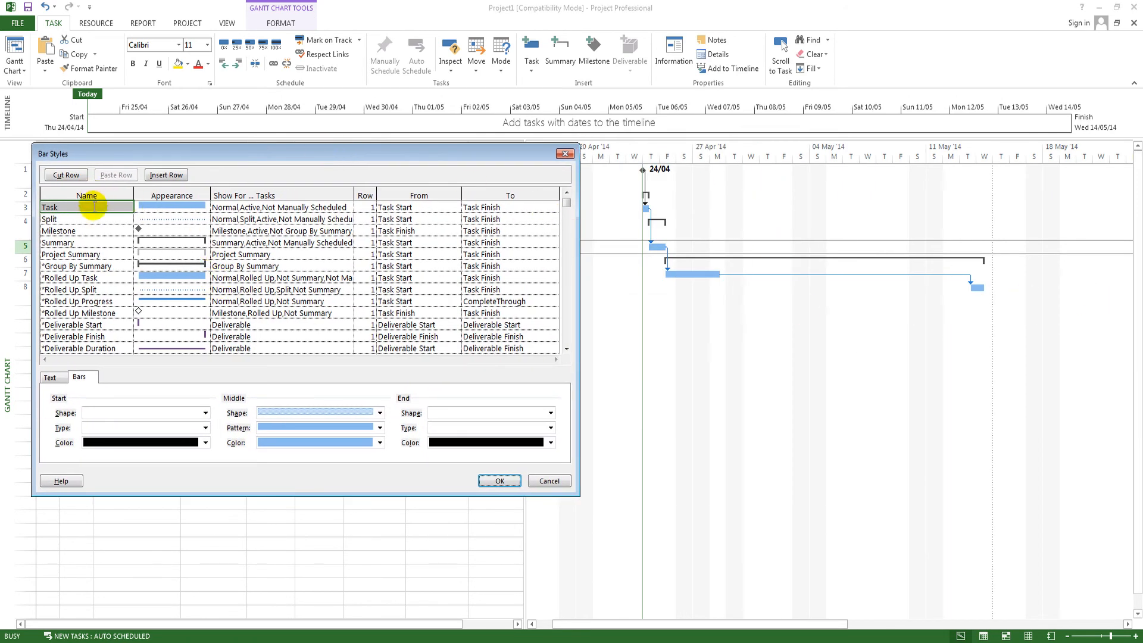
{"action": "mouse_move", "coordinate": [568, 208]}
{"action": "left_mouse_down"}
{"action": "mouse_move", "coordinate": [566, 309]}
{"action": "mouse_move", "coordinate": [566, 191]}
{"action": "left_mouse_up"}
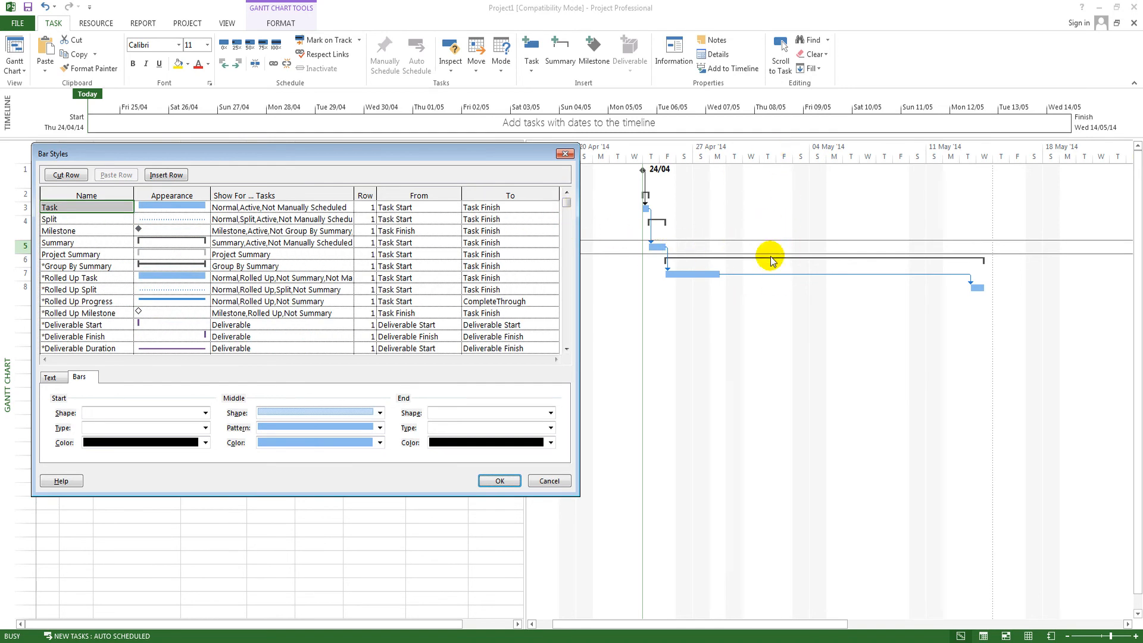
{"action": "left_click", "coordinate": [51, 378]}
{"action": "left_click", "coordinate": [125, 406]}
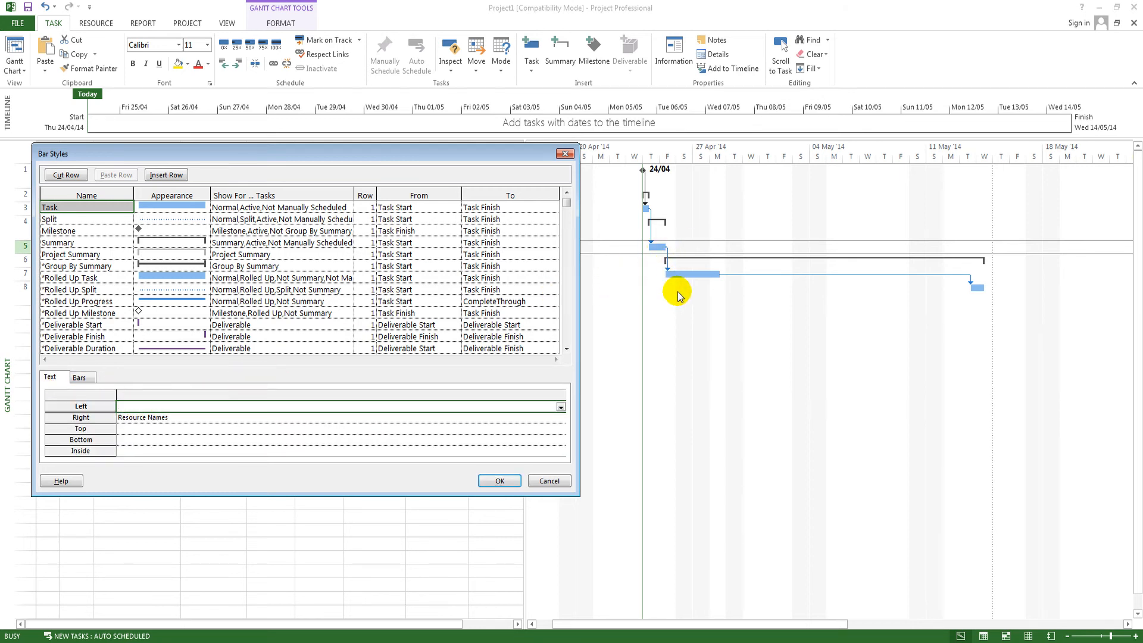
{"action": "key", "text": "Caps_Lock"}
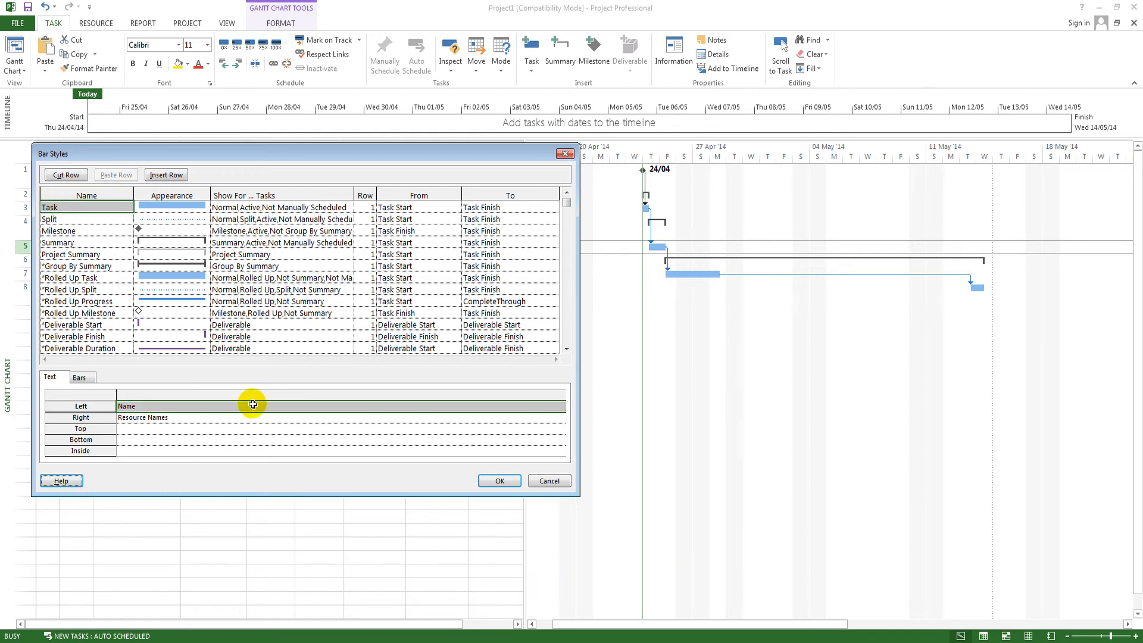
{"action": "left_click", "coordinate": [143, 428]}
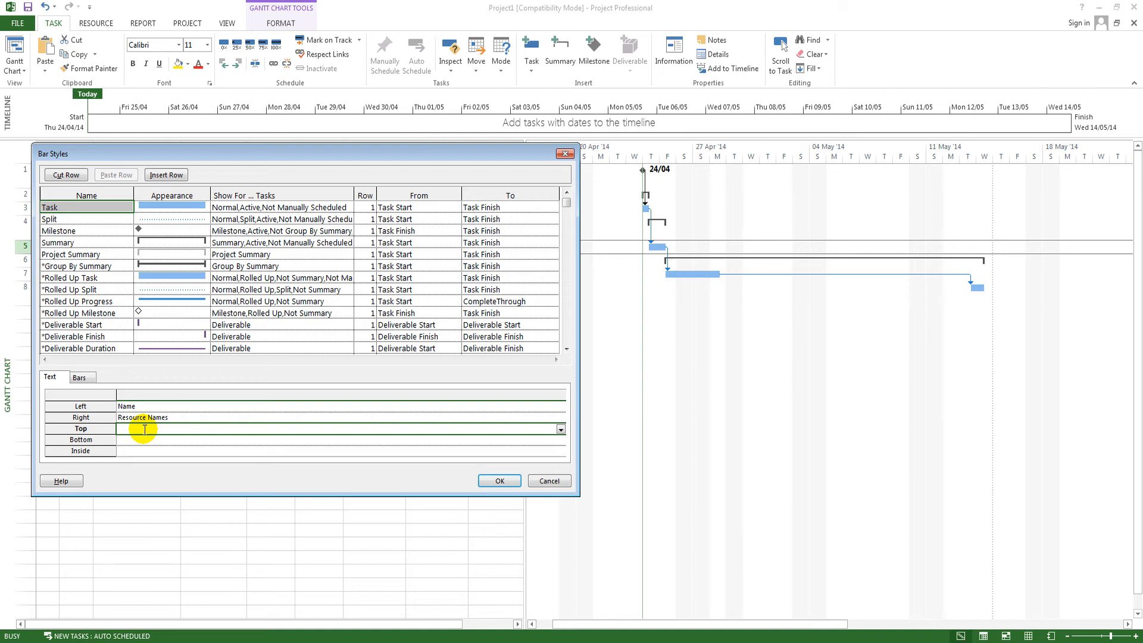
{"action": "left_click", "coordinate": [146, 407]}
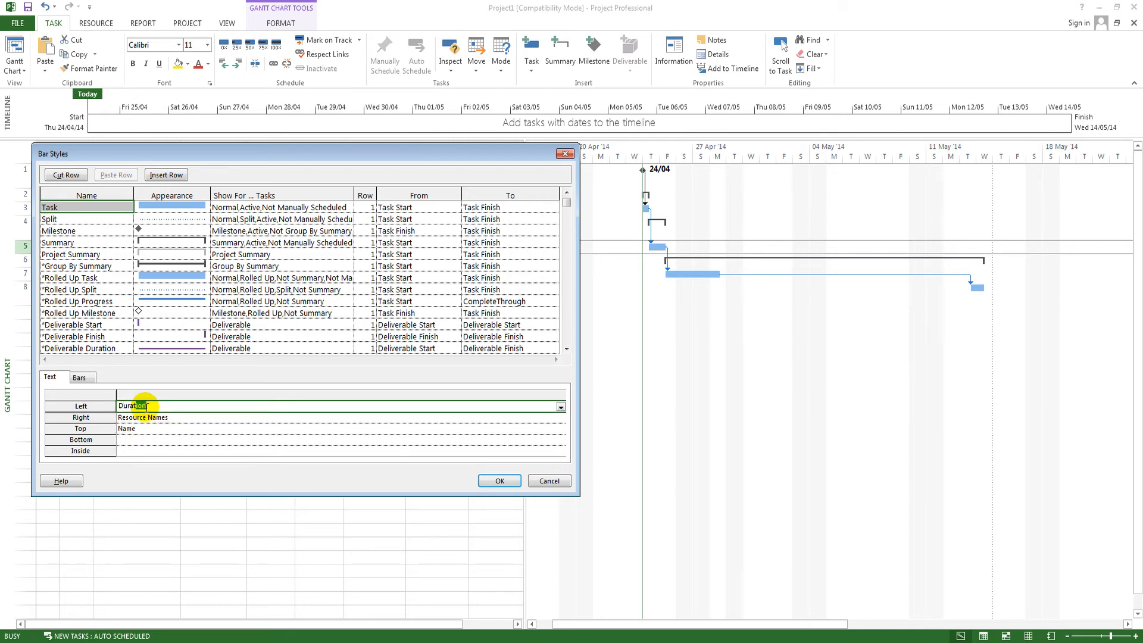
{"action": "left_click", "coordinate": [153, 428]}
{"action": "left_click", "coordinate": [498, 480]}
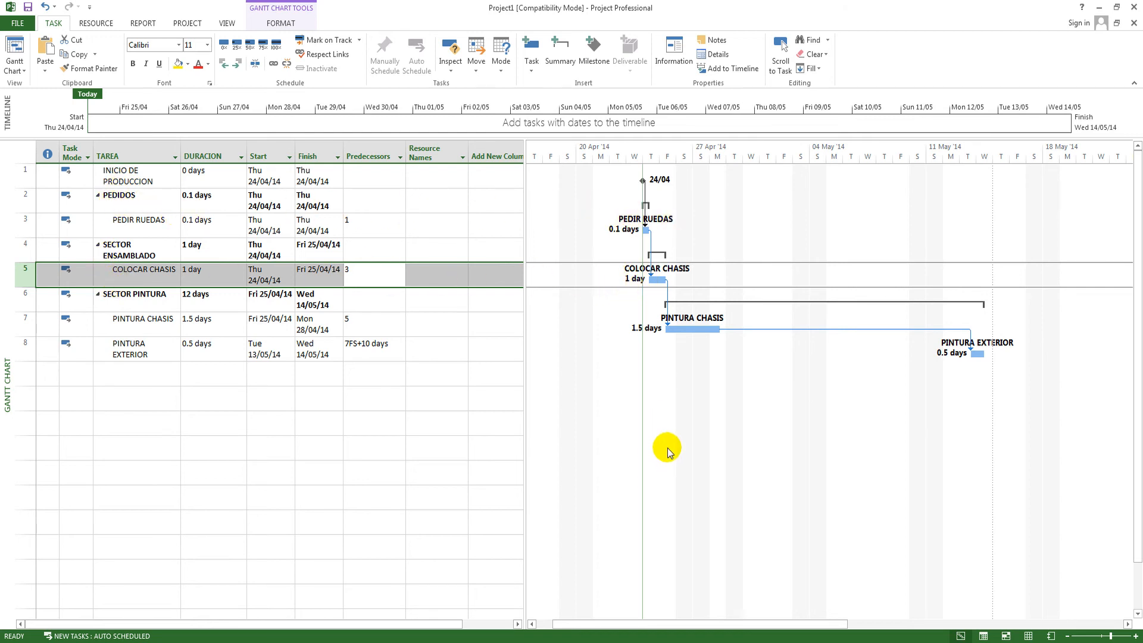
- Show the critical tasks bar style in the Gantt chart
{"action": "right_click", "coordinate": [616, 375]}
{"action": "mouse_move", "coordinate": [684, 457]}
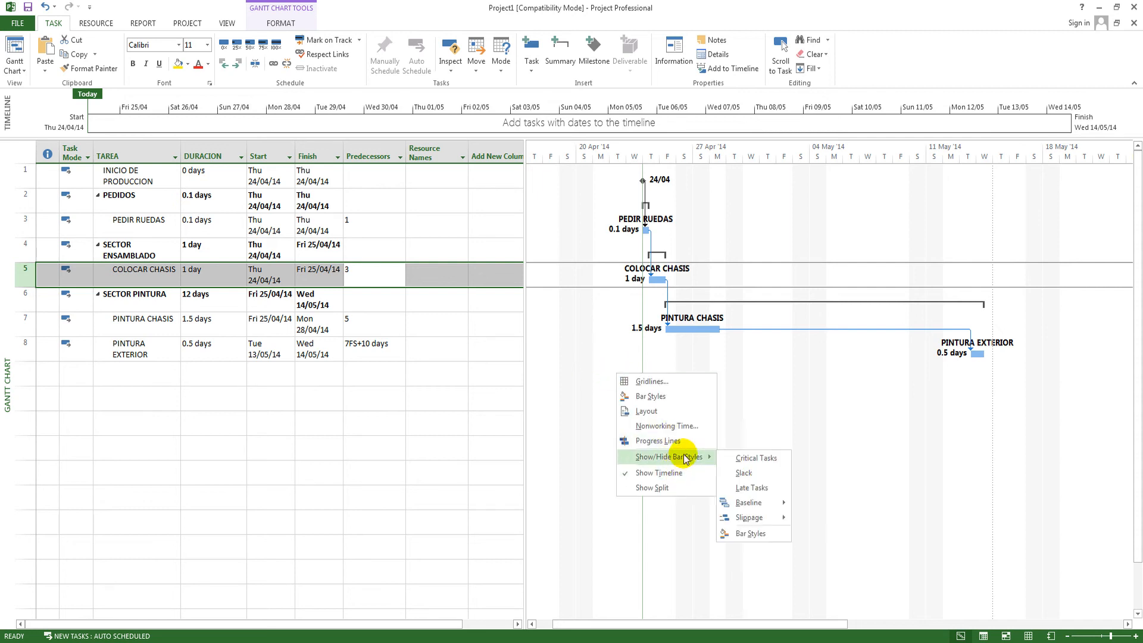
{"action": "left_click", "coordinate": [755, 460]}
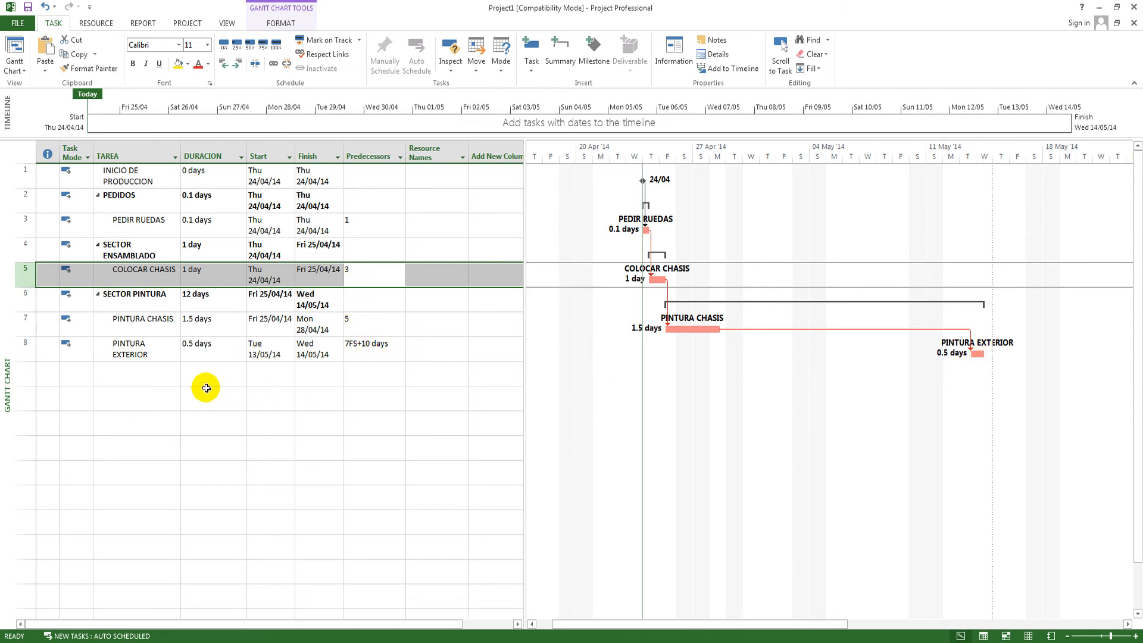
- Replace the predecessor of PINTURA EXTERIOR with task 3 in the task table
{"action": "left_click", "coordinate": [372, 340]}
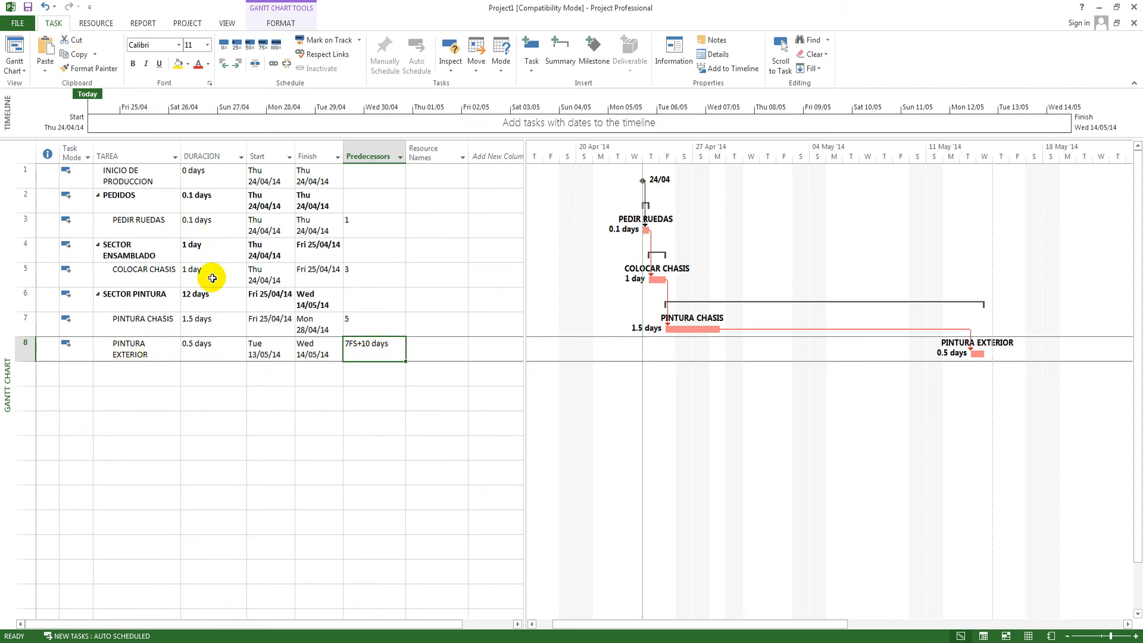
{"action": "type", "text": "3"}
{"action": "key", "text": "Return"}
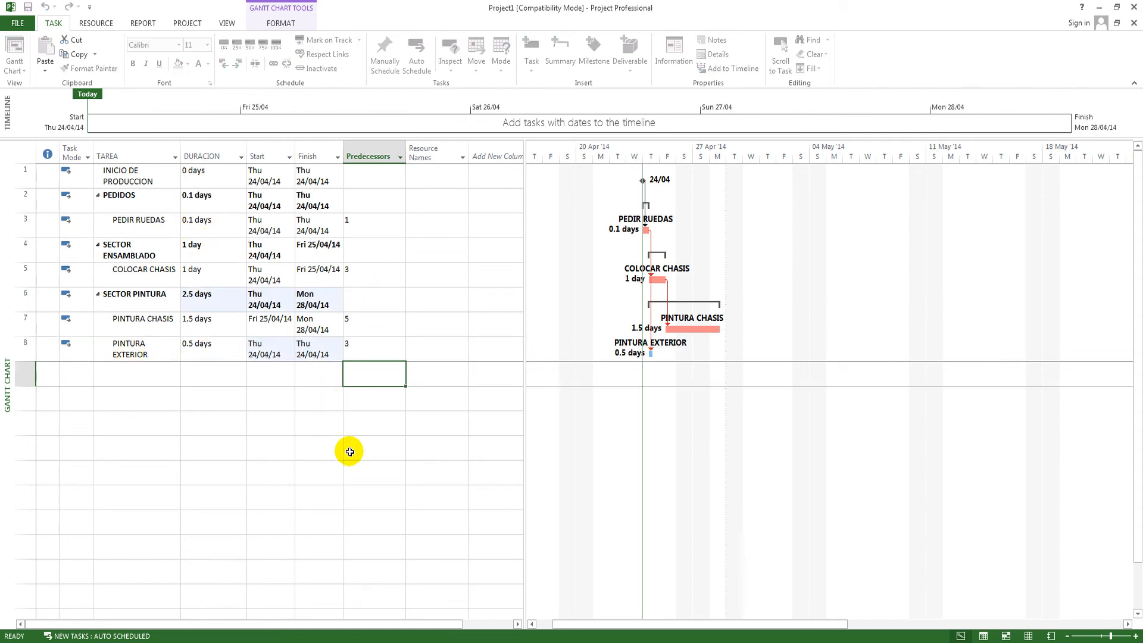
{"action": "left_click", "coordinate": [349, 450]}
- Add a new task named "final de obra" below PINTURA EXTERIOR in the task table
{"action": "left_click", "coordinate": [107, 377]}
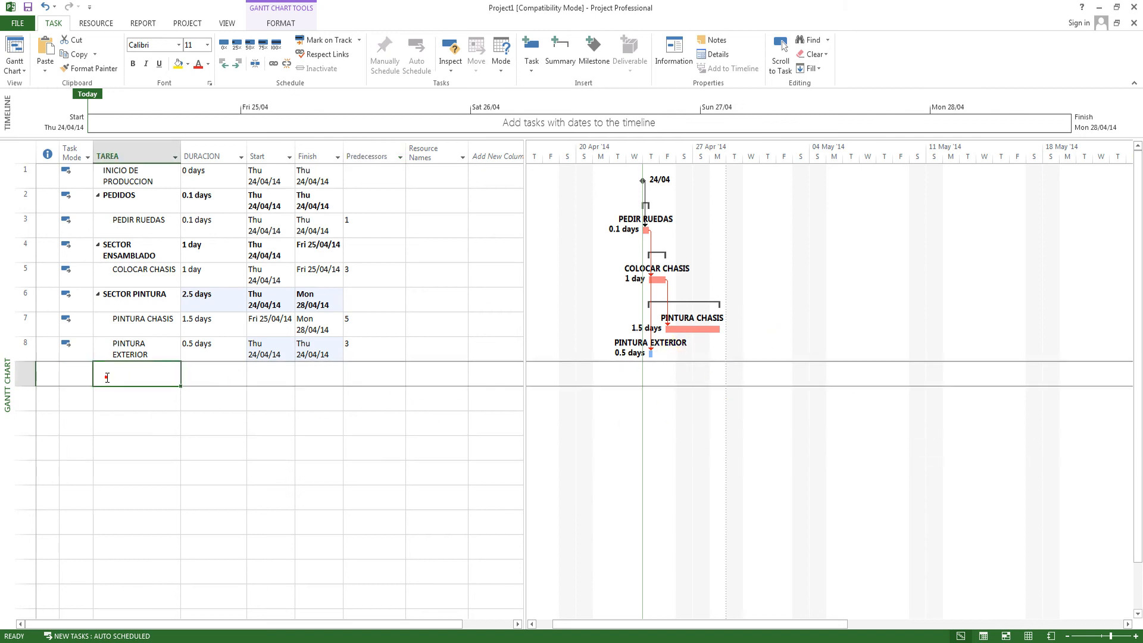
{"action": "type", "text": "fina"}
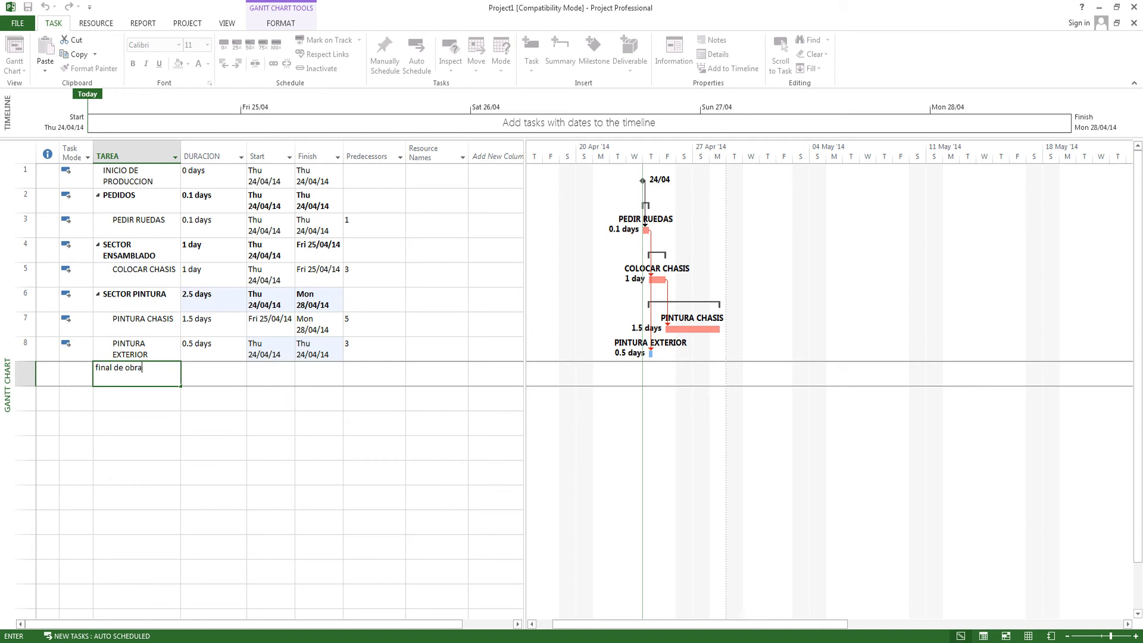
{"action": "type", "text": "l de obra"}
{"action": "key", "text": "Return"}
{"action": "left_click", "coordinate": [355, 373]}
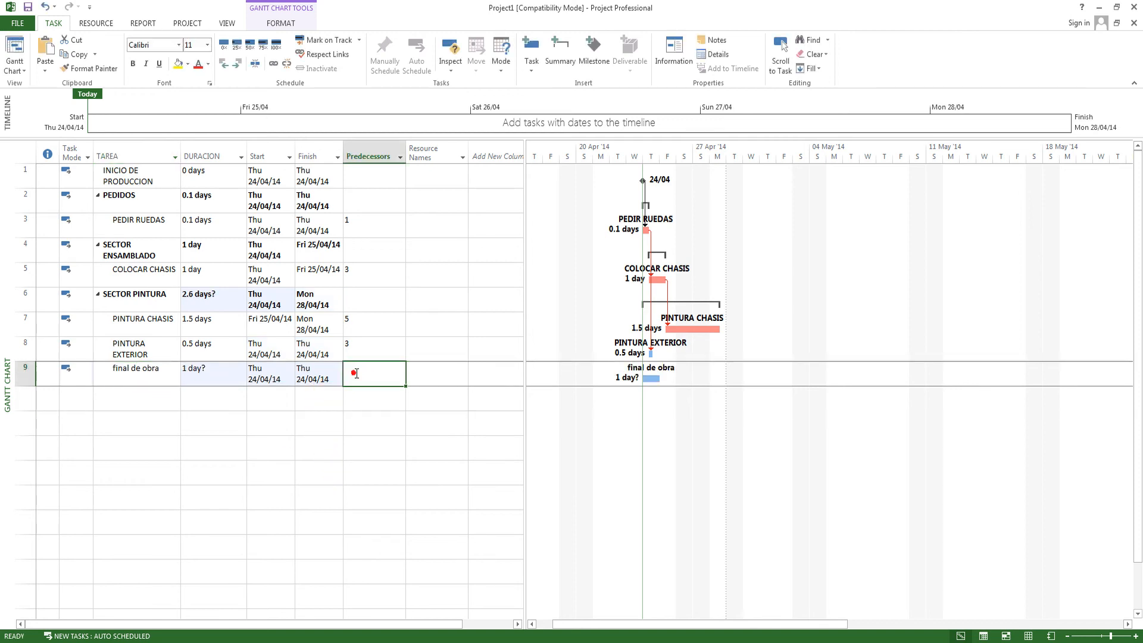
- Rename task 9 as FINAL DE PRODUCCION in capitals
{"action": "left_click", "coordinate": [125, 369]}
{"action": "key", "text": "Caps_Lock"}
{"action": "type", "text": "F"}
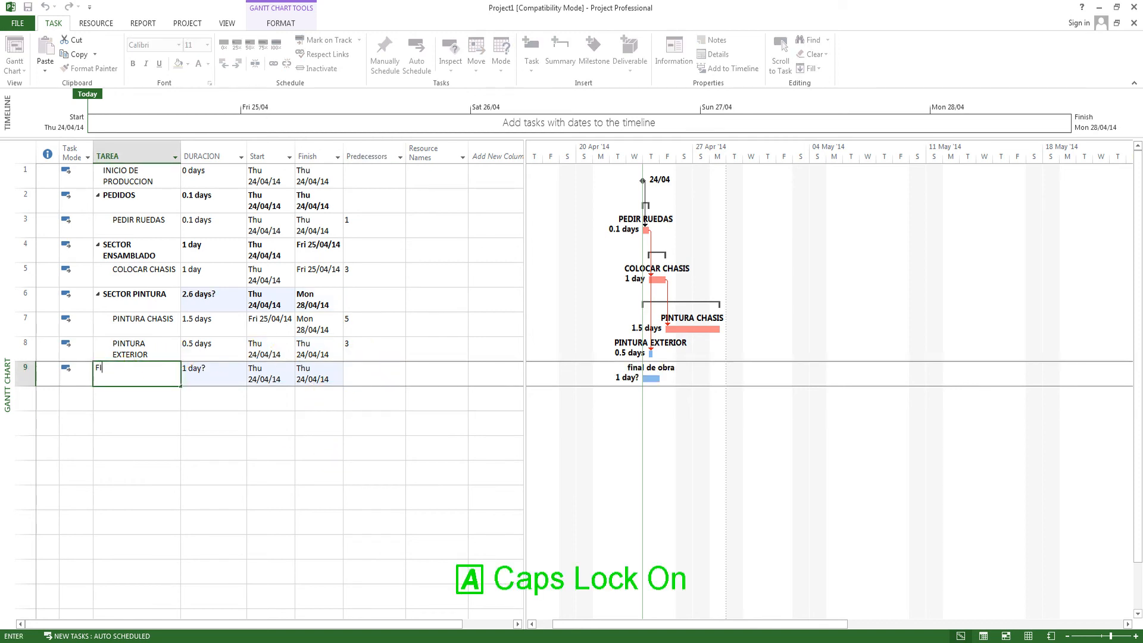
{"action": "type", "text": "INAL DE PRODUCCI"}
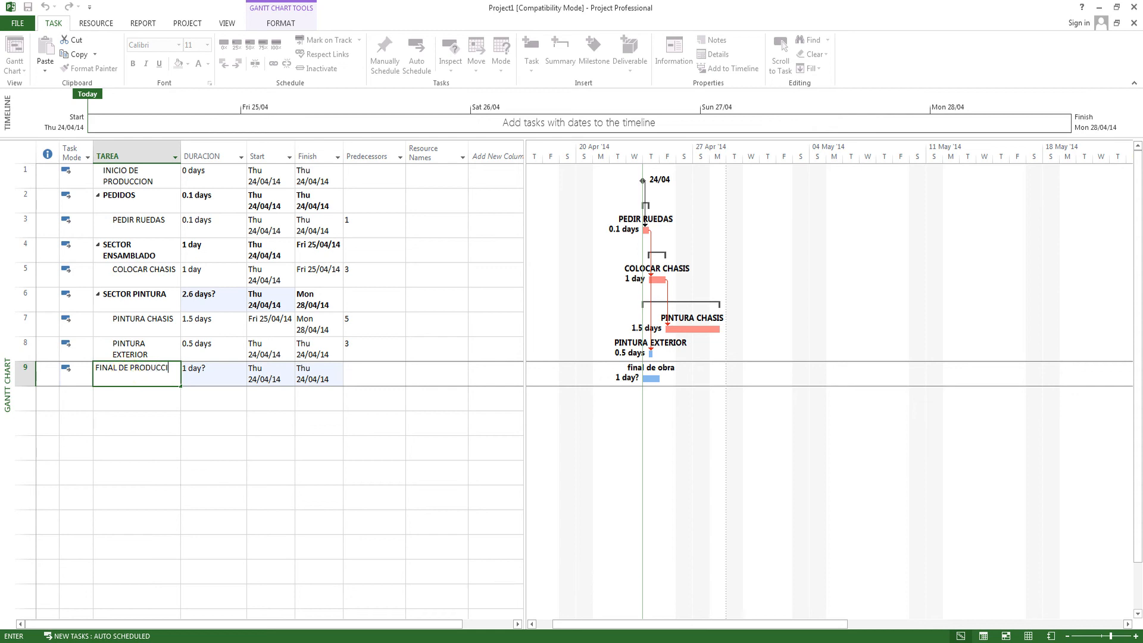
{"action": "type", "text": "ON"}
{"action": "key", "text": "Return"}
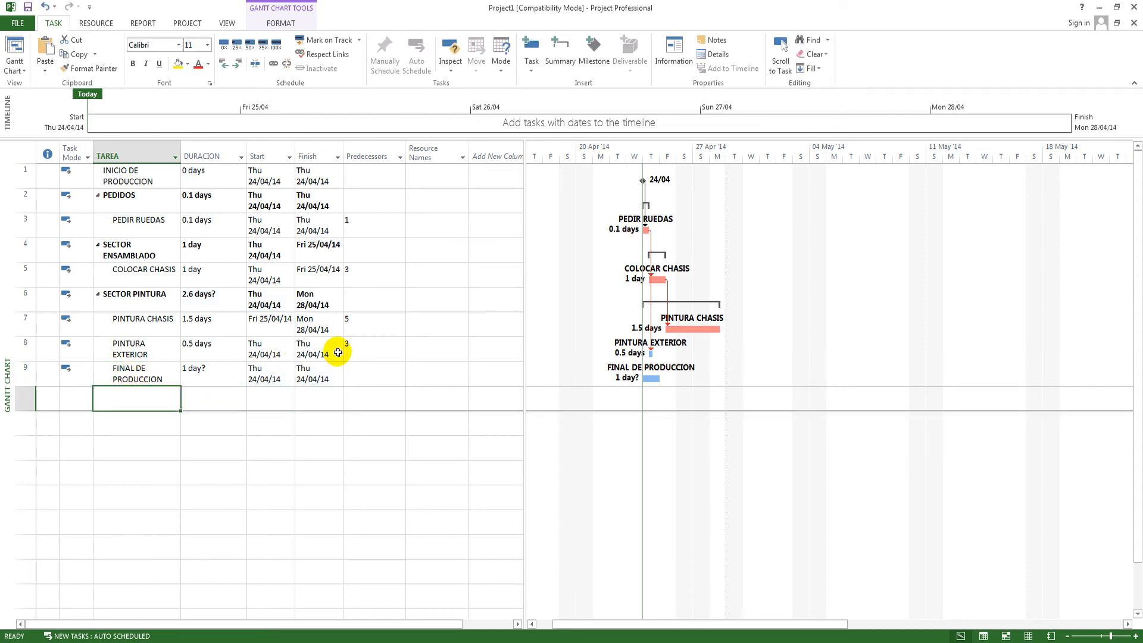
- Set the duration of FINAL DE PRODUCCION to 0 days
{"action": "left_click", "coordinate": [343, 375]}
{"action": "left_click", "coordinate": [252, 374]}
{"action": "left_click", "coordinate": [222, 375]}
{"action": "type", "text": "0"}
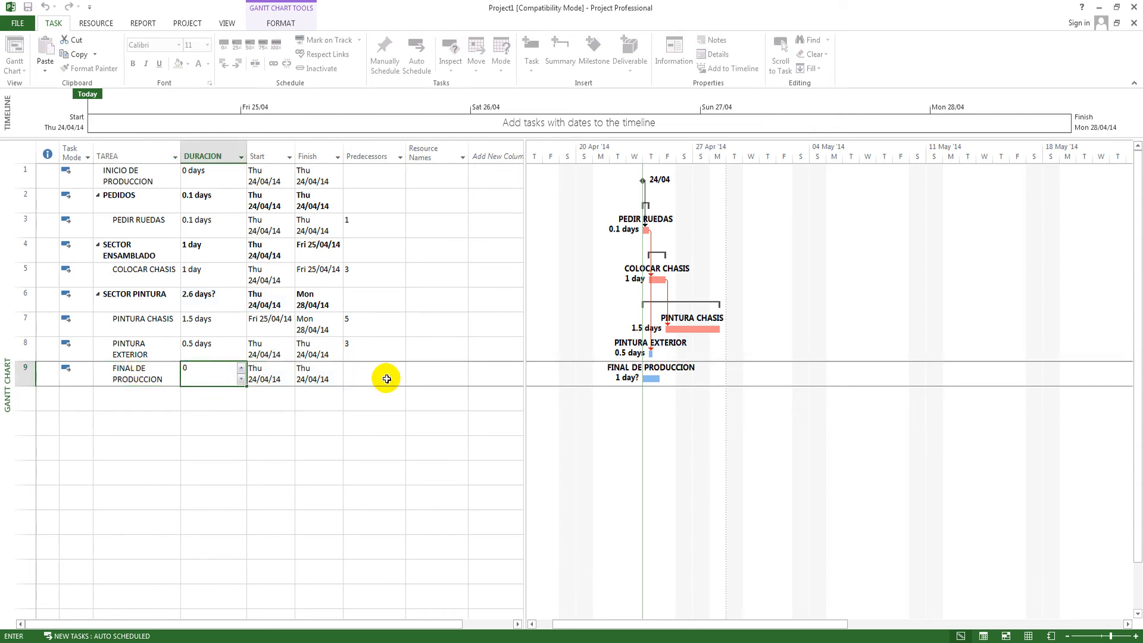
{"action": "left_click", "coordinate": [358, 375]}
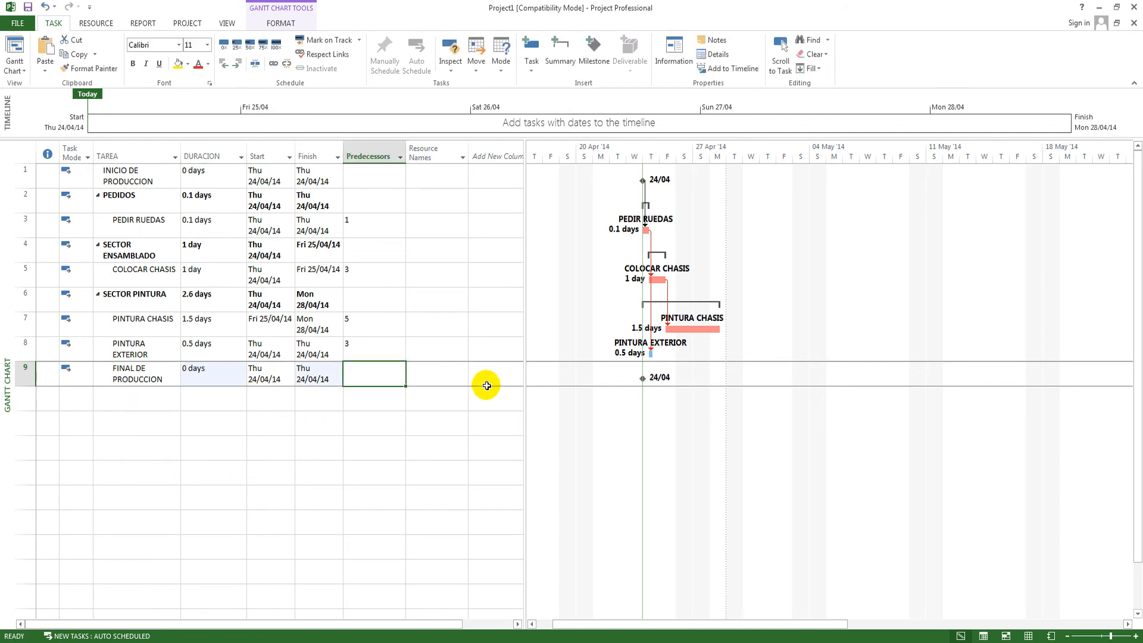
- Rename task 9 as LIMPIEZA DE PRODUCCION
{"action": "left_click", "coordinate": [134, 369]}
{"action": "type", "text": "L"}
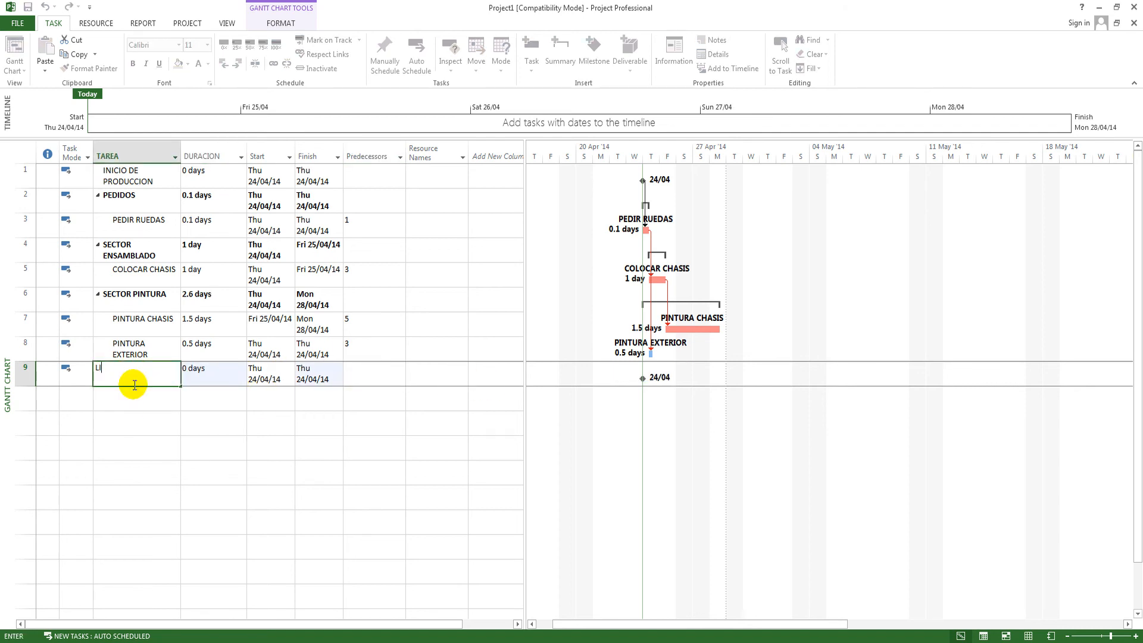
{"action": "type", "text": "IMPE"}
{"action": "key", "text": "BackSpace"}
{"action": "key", "text": "BackSpace"}
{"action": "key", "text": "BackSpace"}
{"action": "key", "text": "Escape"}
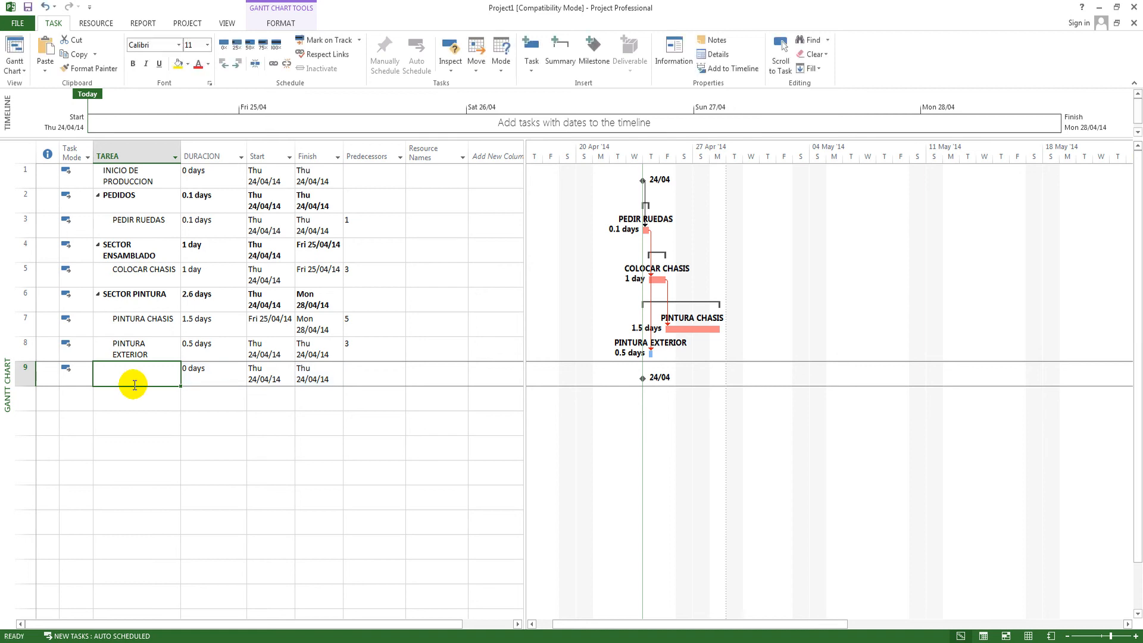
{"action": "left_click", "coordinate": [149, 381]}
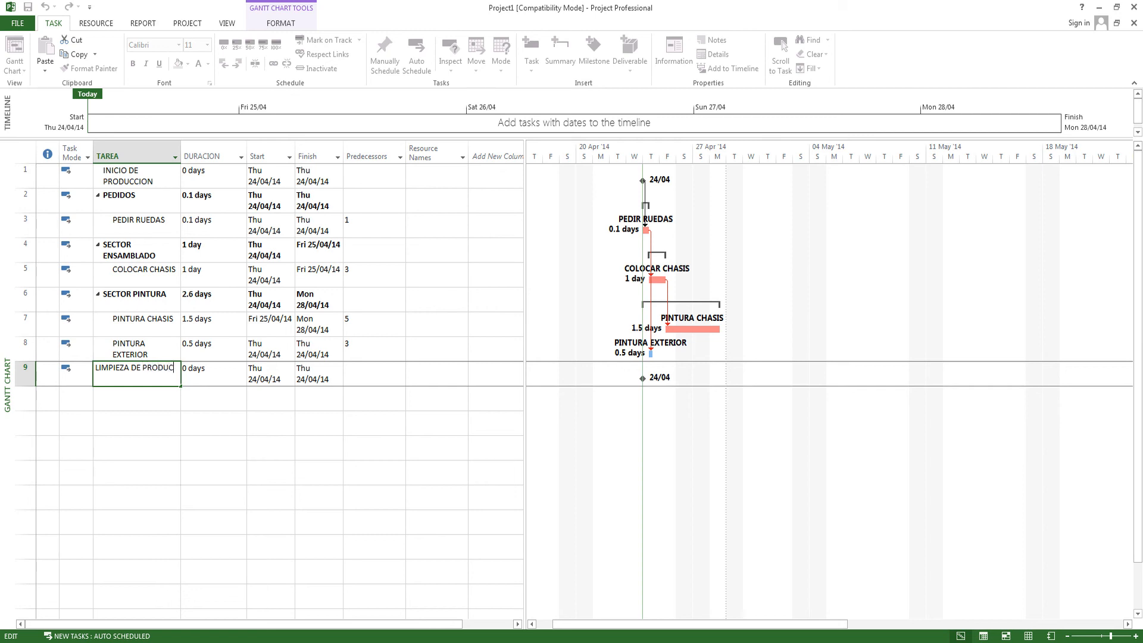
{"action": "type", "text": "LIMPIEZA DE PRODUCCION"}
{"action": "key", "text": "Return"}
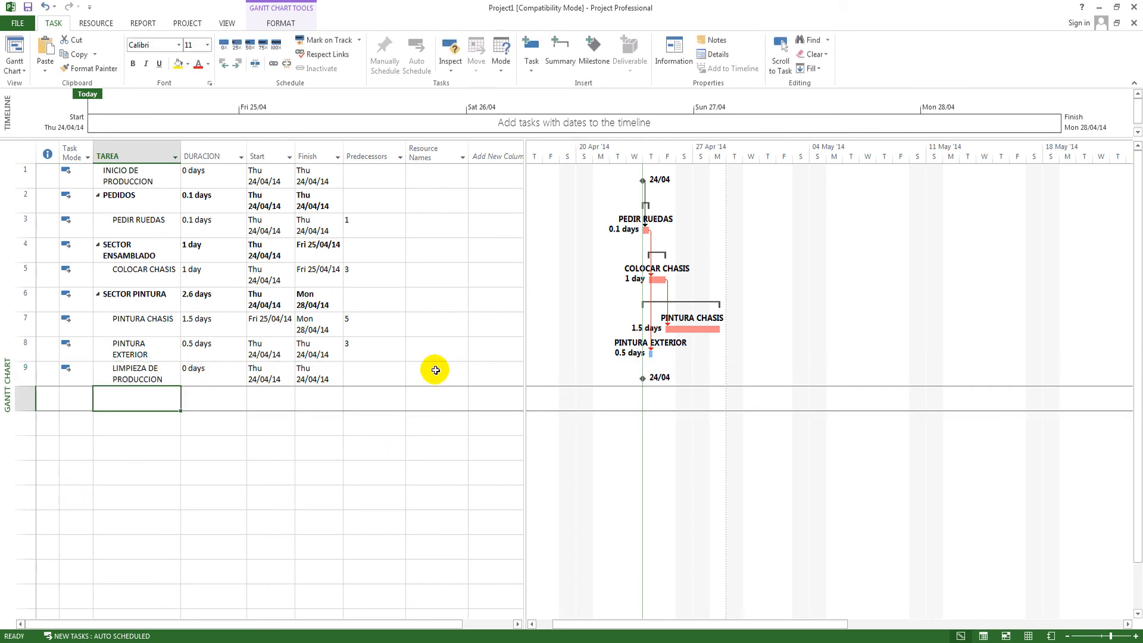
- Set the duration of LIMPIEZA DE PRODUCCION to 5 days and enter task 7 as its predecessor
{"action": "left_click", "coordinate": [203, 373]}
{"action": "type", "text": "5"}
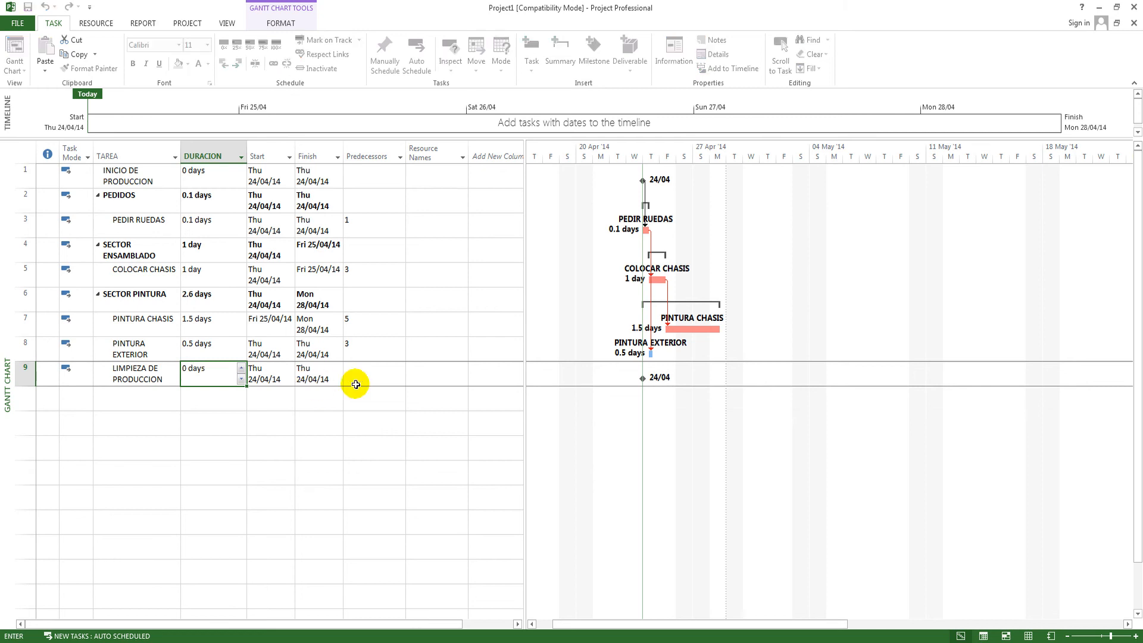
{"action": "key", "text": "Return"}
{"action": "left_click", "coordinate": [360, 373]}
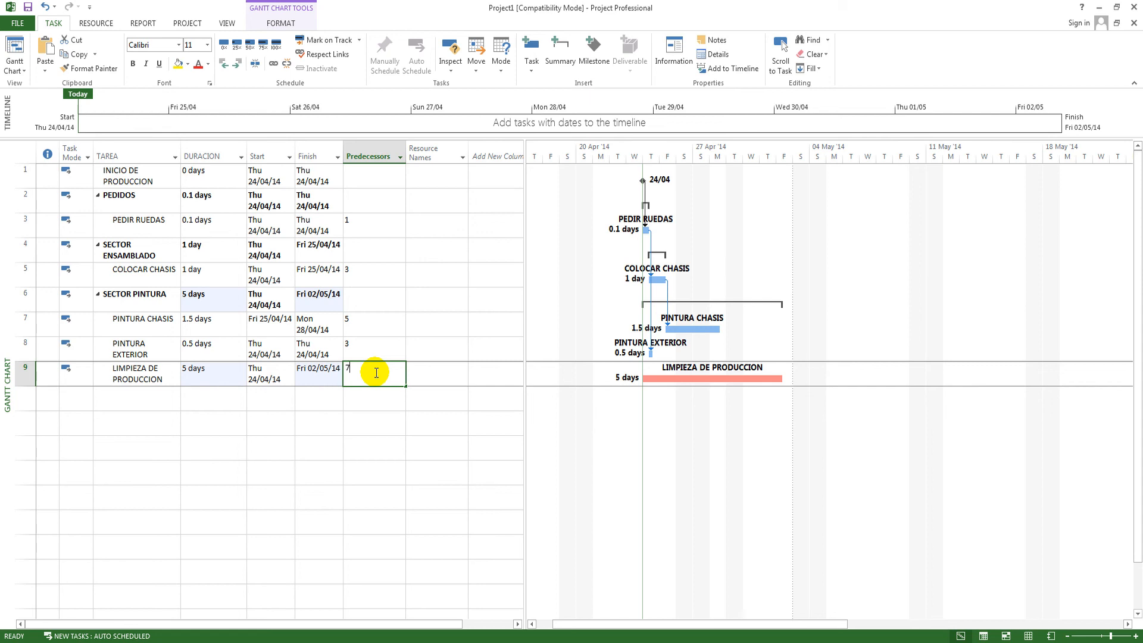
{"action": "left_click", "coordinate": [378, 434]}
- Add task 8, PINTURA EXTERIOR, as a second predecessor of LIMPIEZA DE PRODUCCION in its task information
{"action": "left_click", "coordinate": [365, 380]}
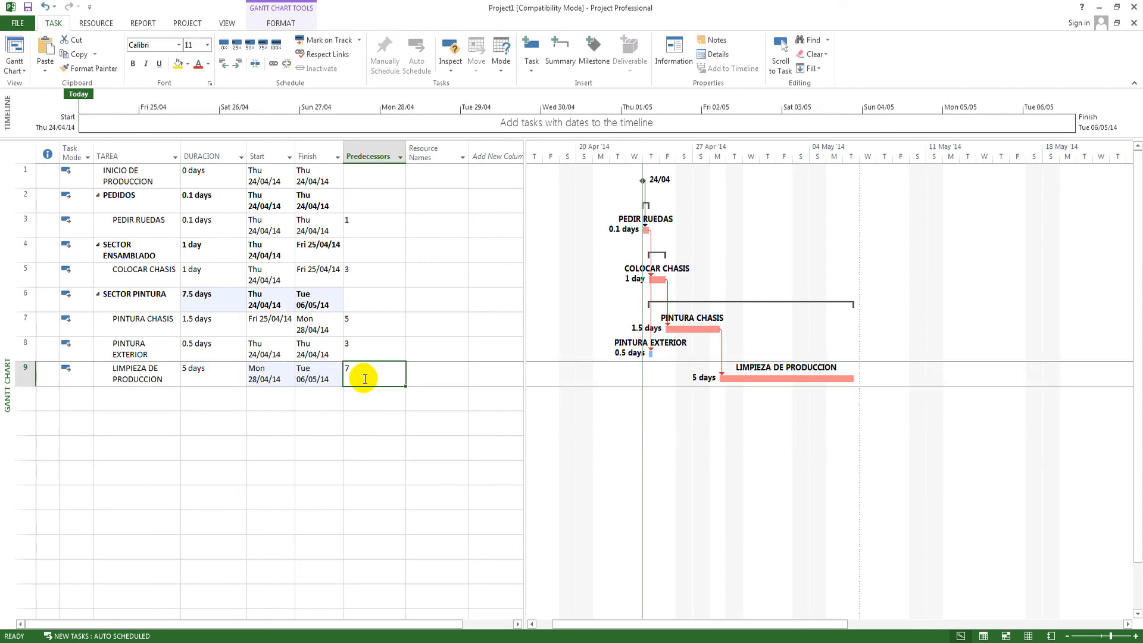
{"action": "double_click", "coordinate": [364, 376]}
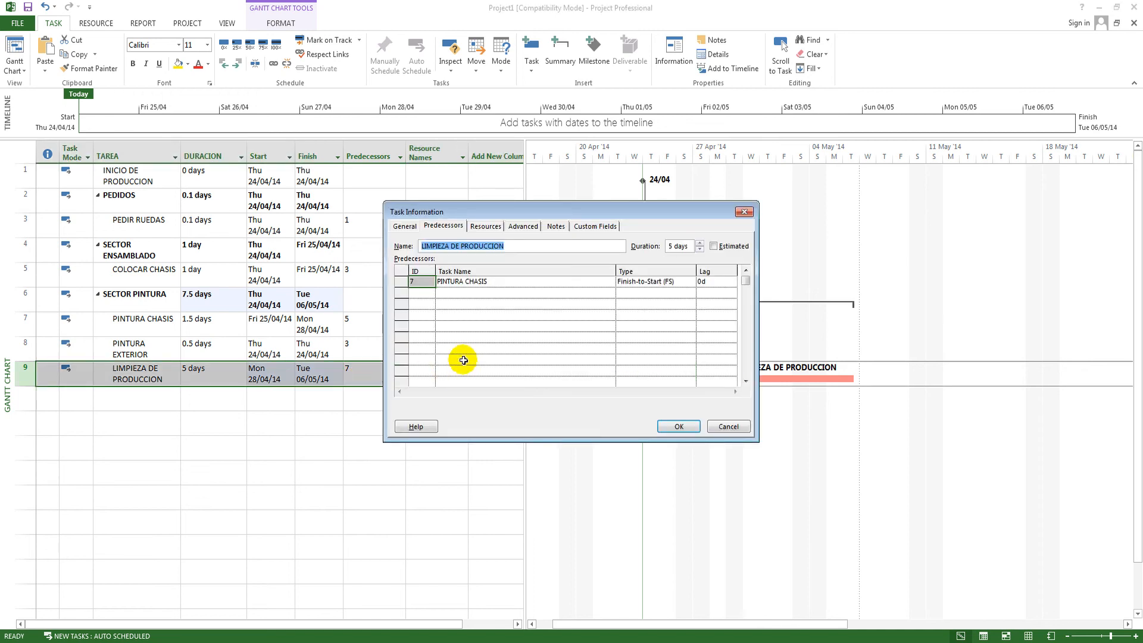
{"action": "left_click", "coordinate": [428, 295]}
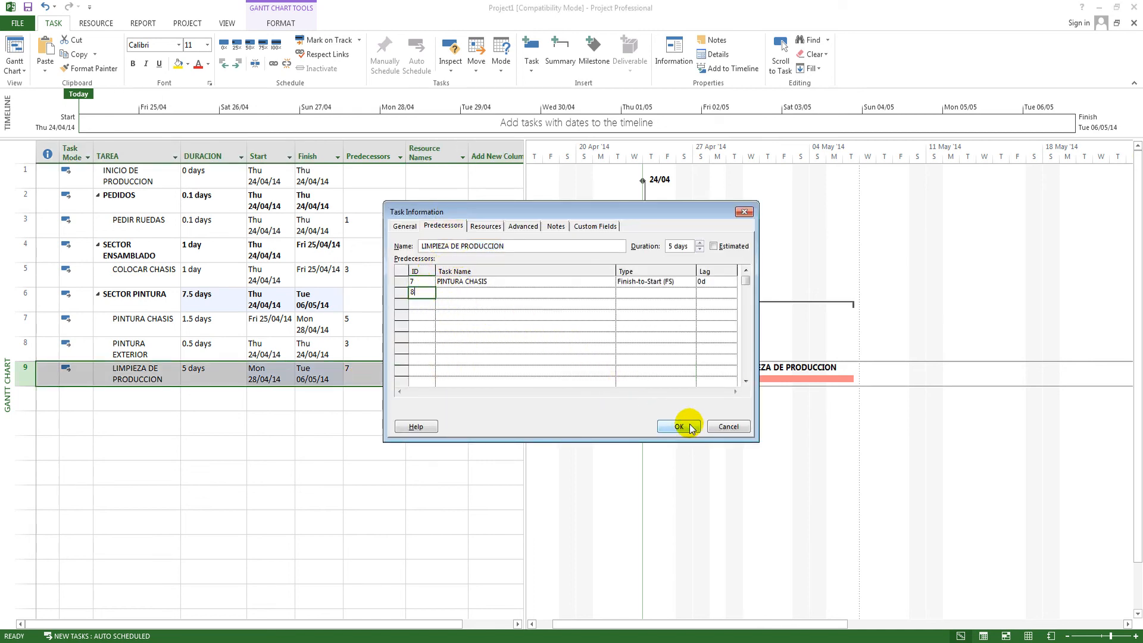
{"action": "left_click", "coordinate": [501, 329]}
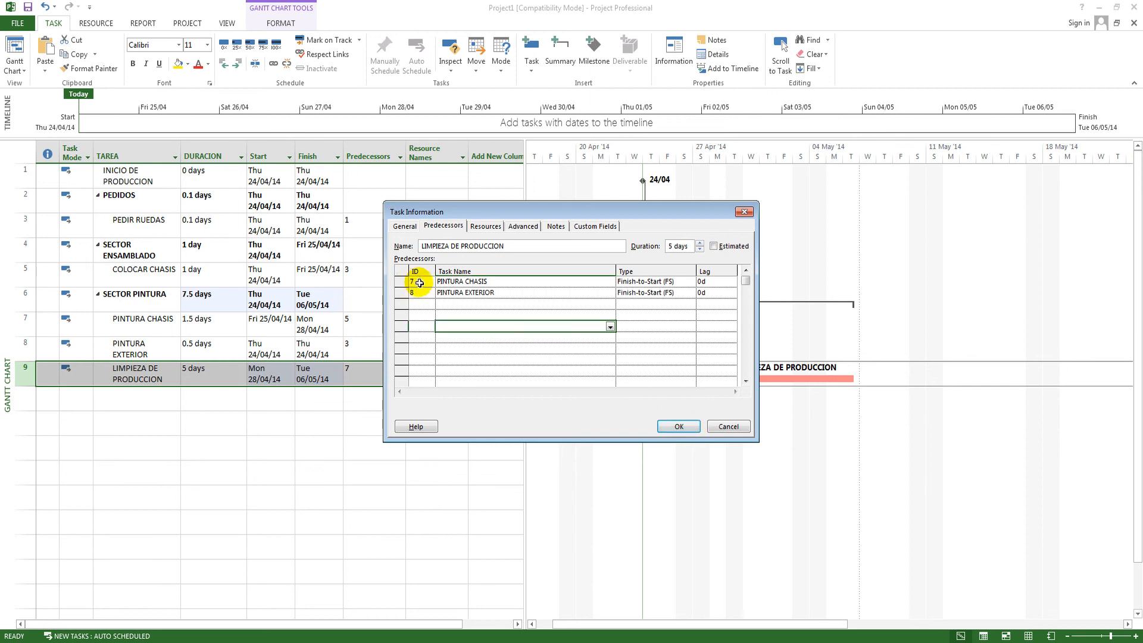
{"action": "left_click", "coordinate": [678, 426]}
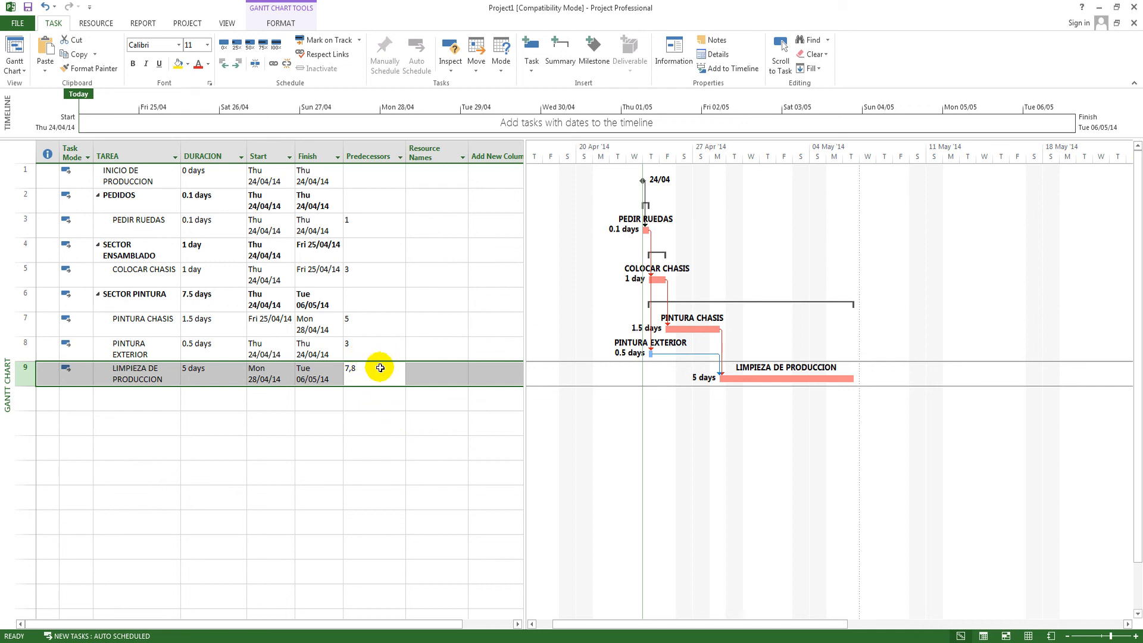
{"action": "left_click", "coordinate": [384, 468]}
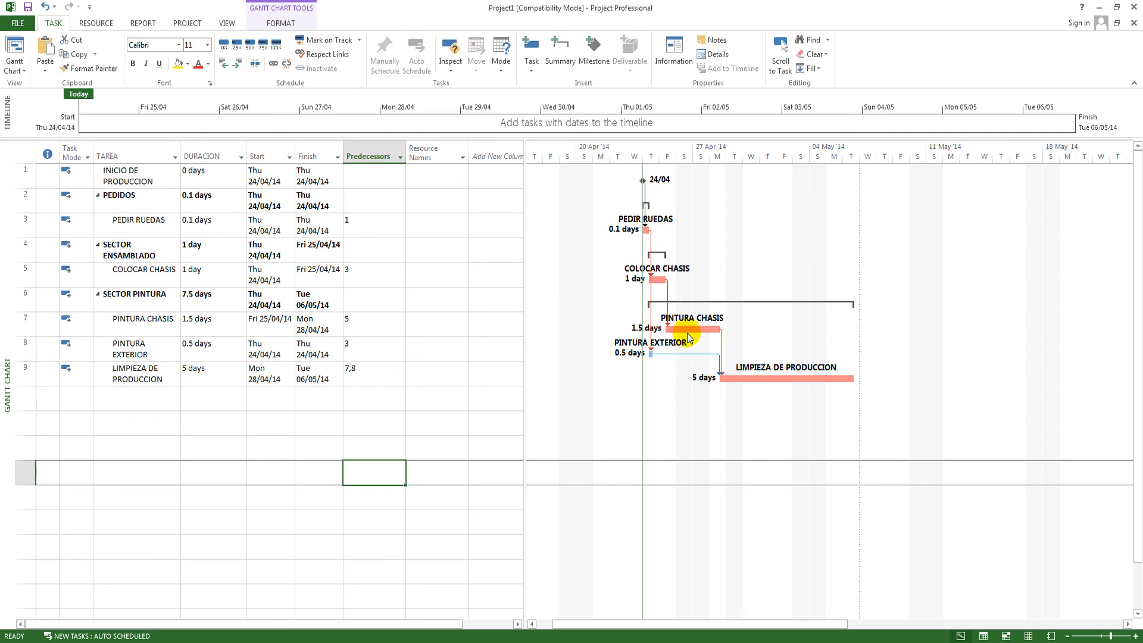
- Set the Gantt chart's non-working time to draw in front of the task bars
{"action": "mouse_move", "coordinate": [673, 330]}
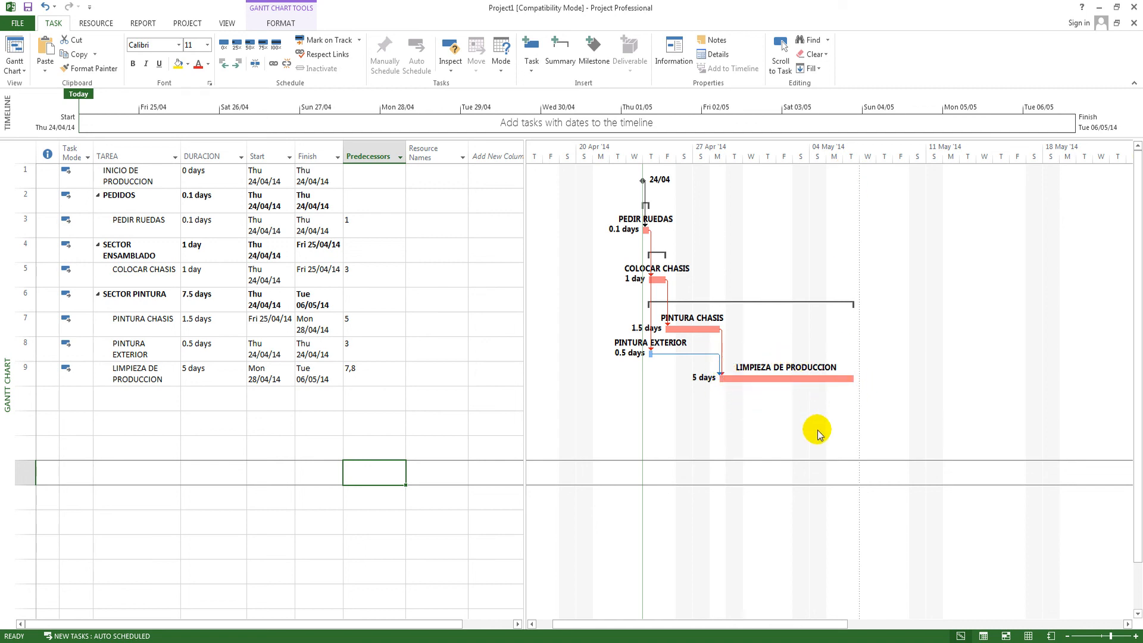
{"action": "right_click", "coordinate": [586, 362]}
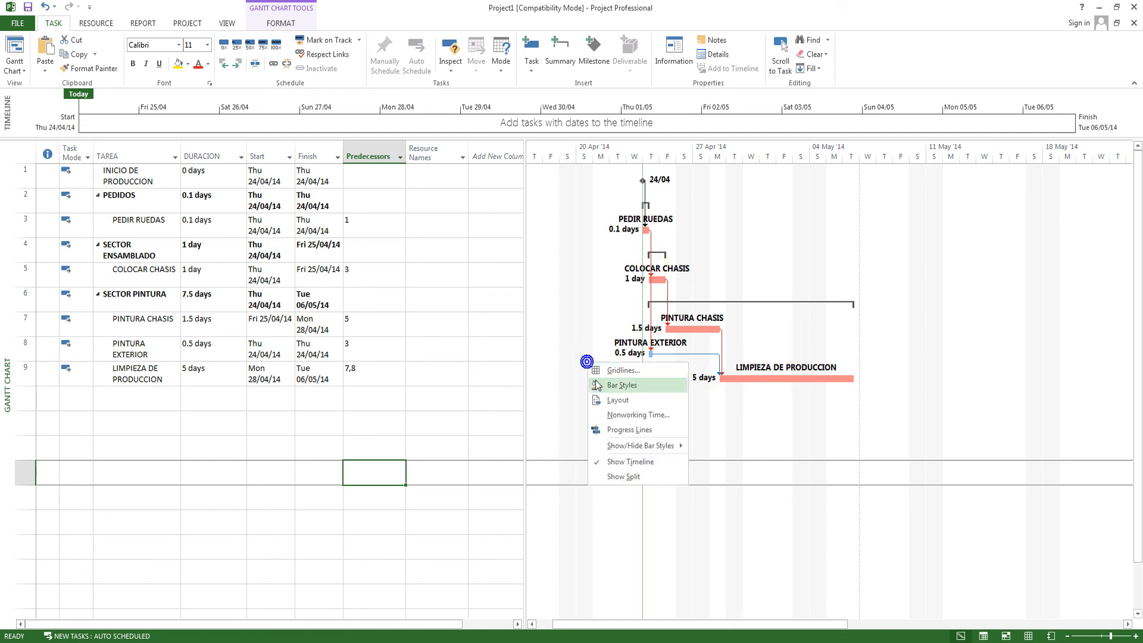
{"action": "left_click", "coordinate": [641, 416]}
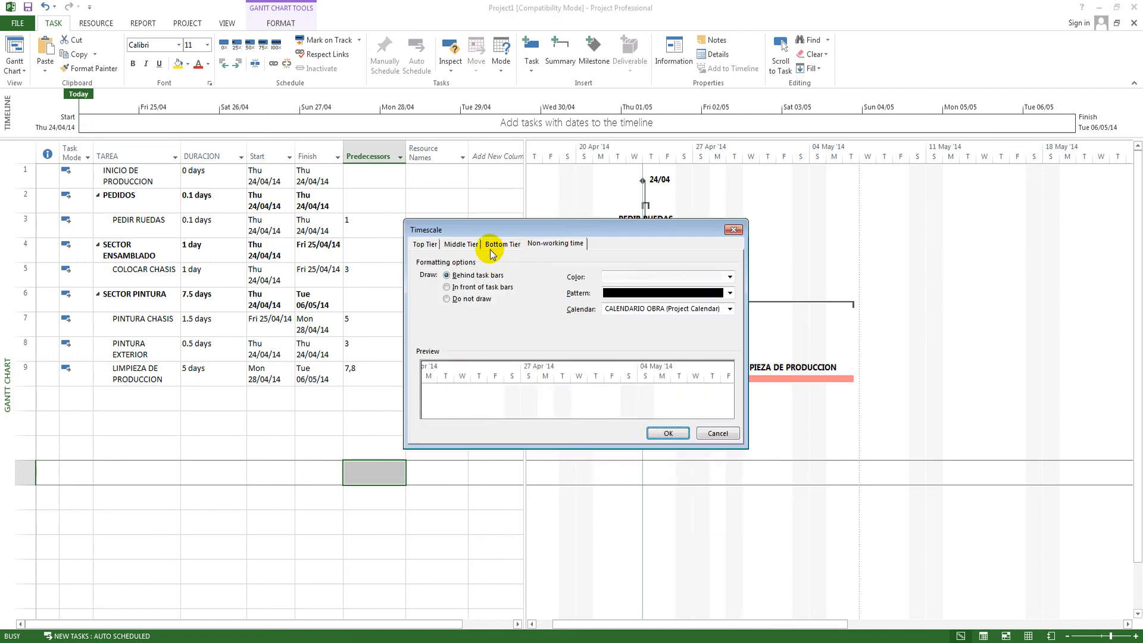
{"action": "left_click", "coordinate": [454, 288]}
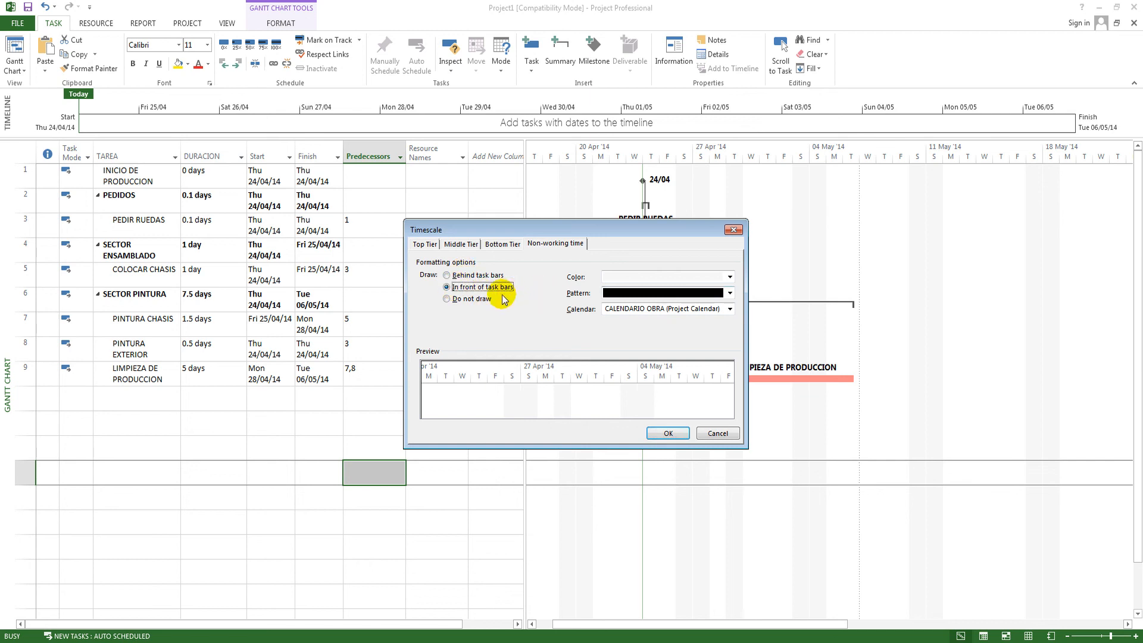
{"action": "left_click", "coordinate": [669, 431]}
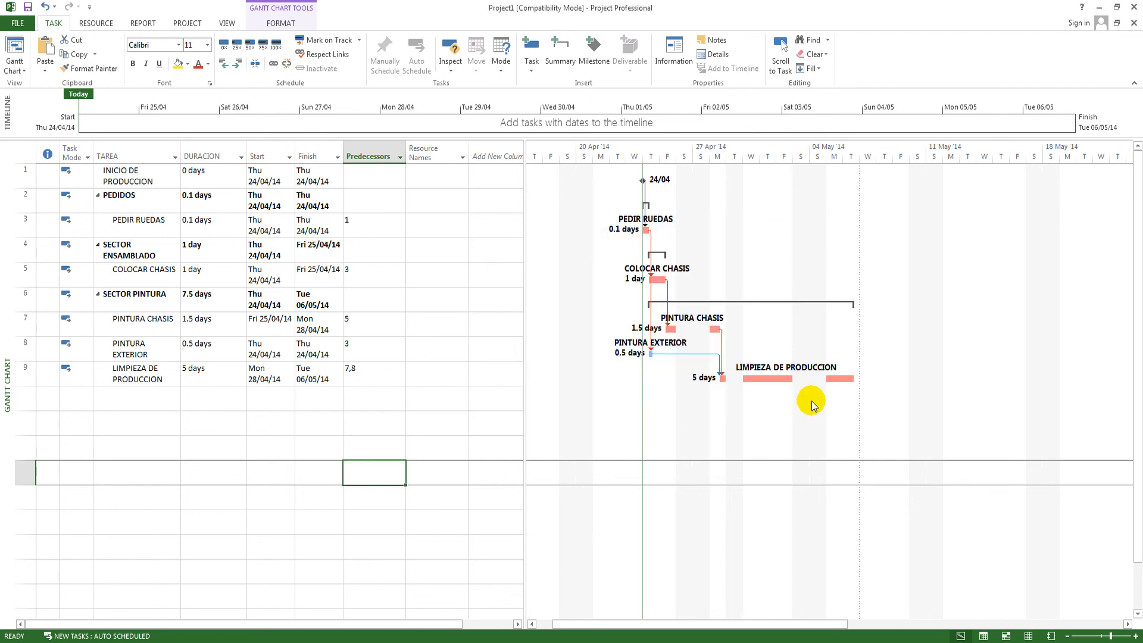